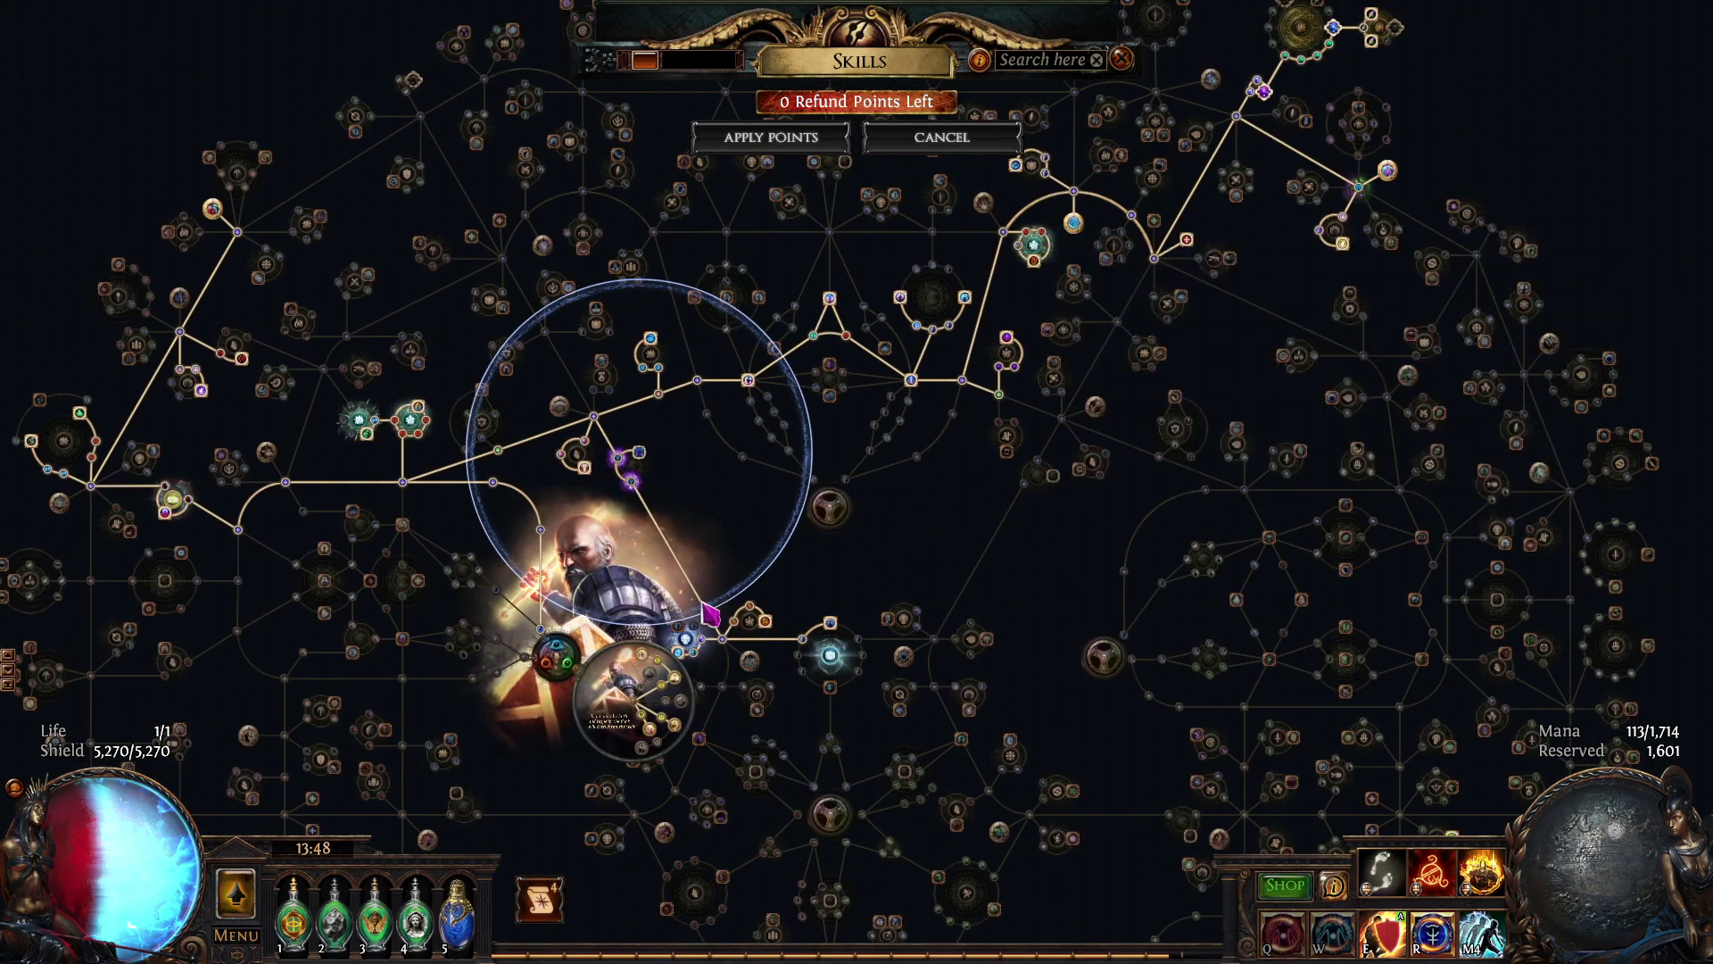
# Open the character inventory beside the passive tree and inspect the advanced details of the Meat Shield Support gem in the body armour.
pyautogui.scroll(-3, 1104, 333)
pyautogui.scroll(3, 1136, 490)
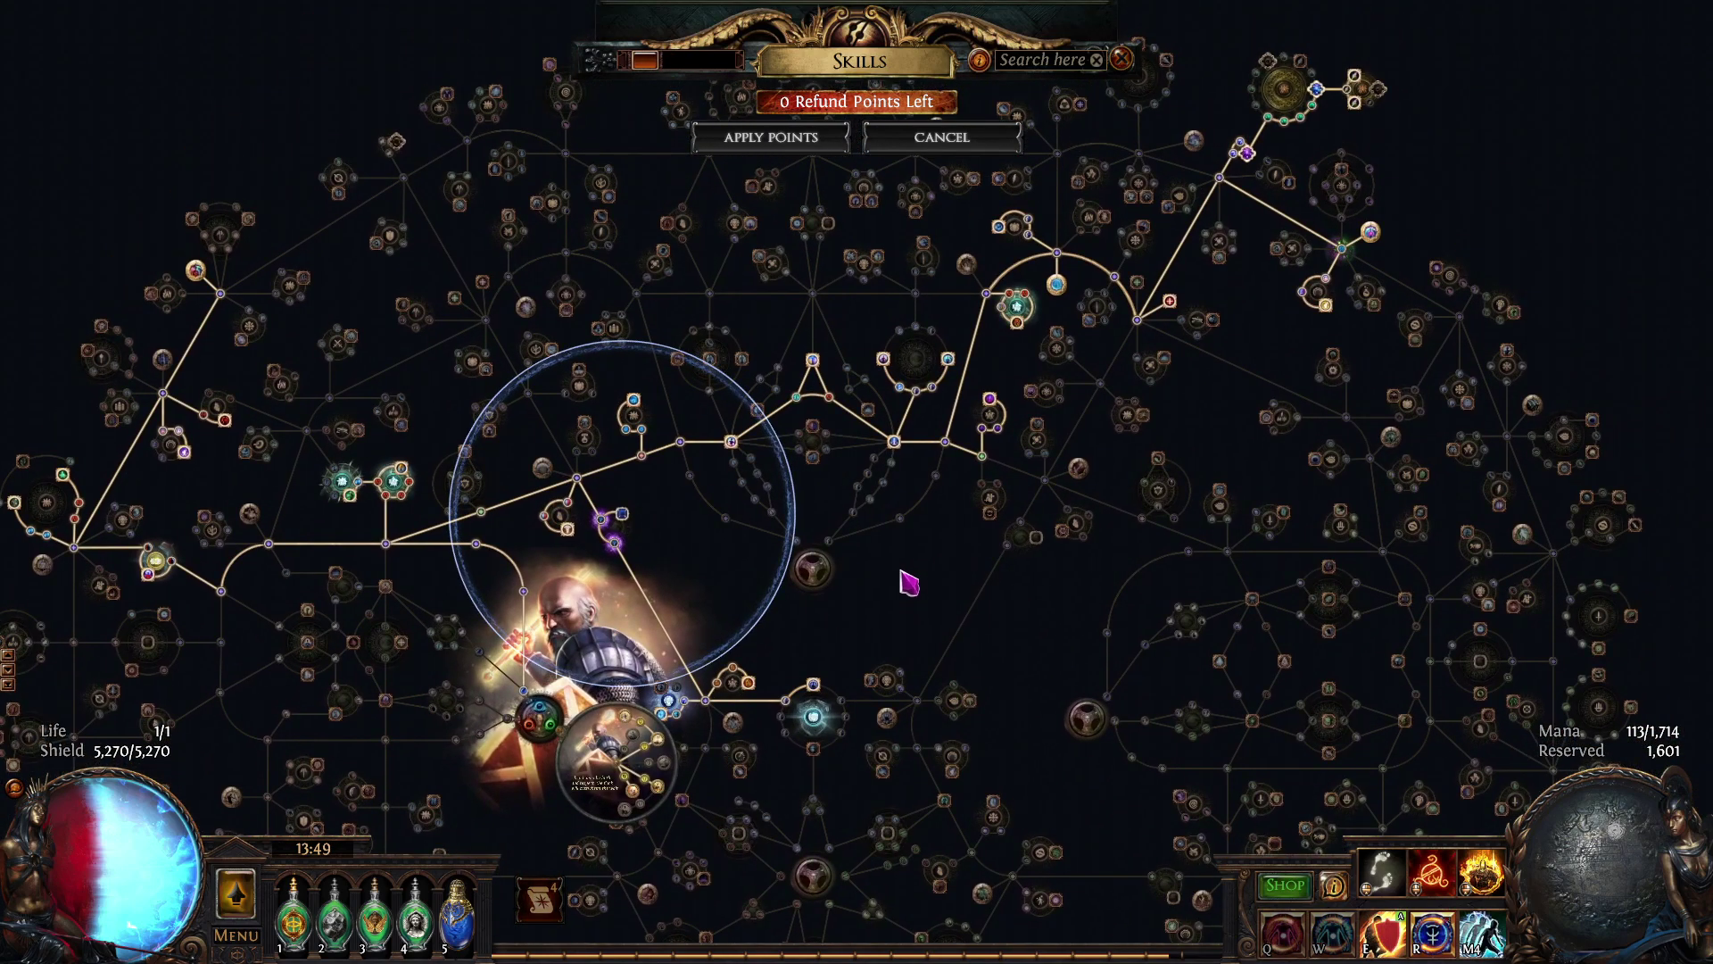
pyautogui.press('i')
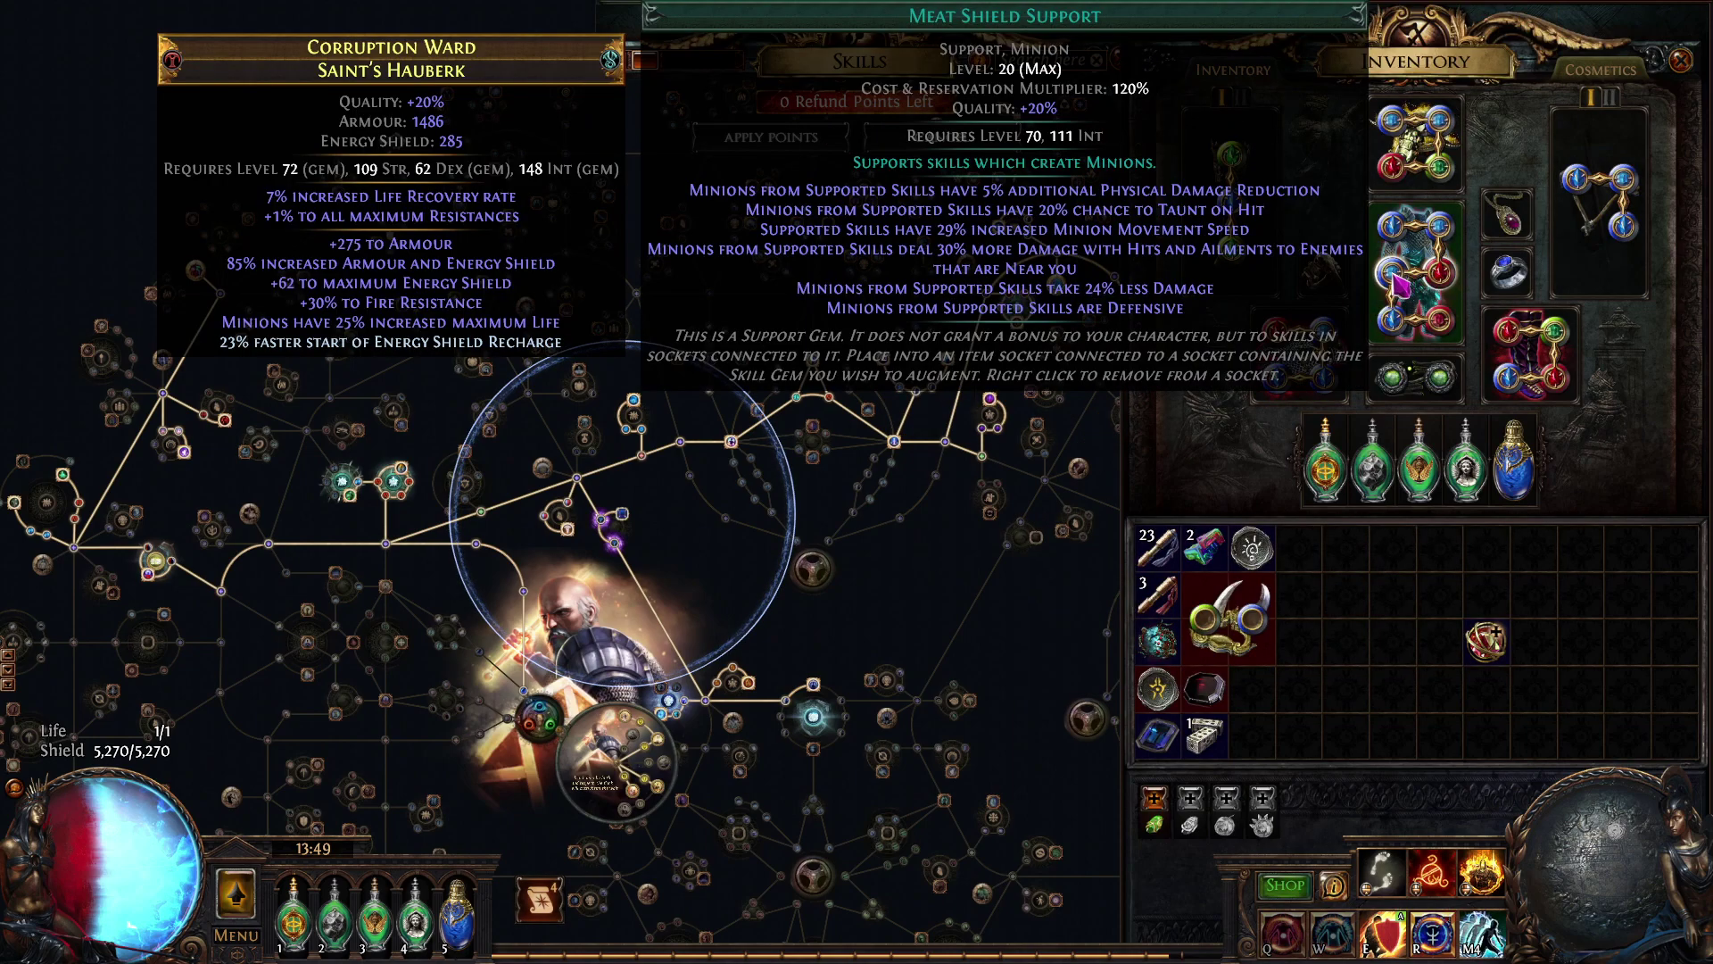
pyautogui.press('alt')
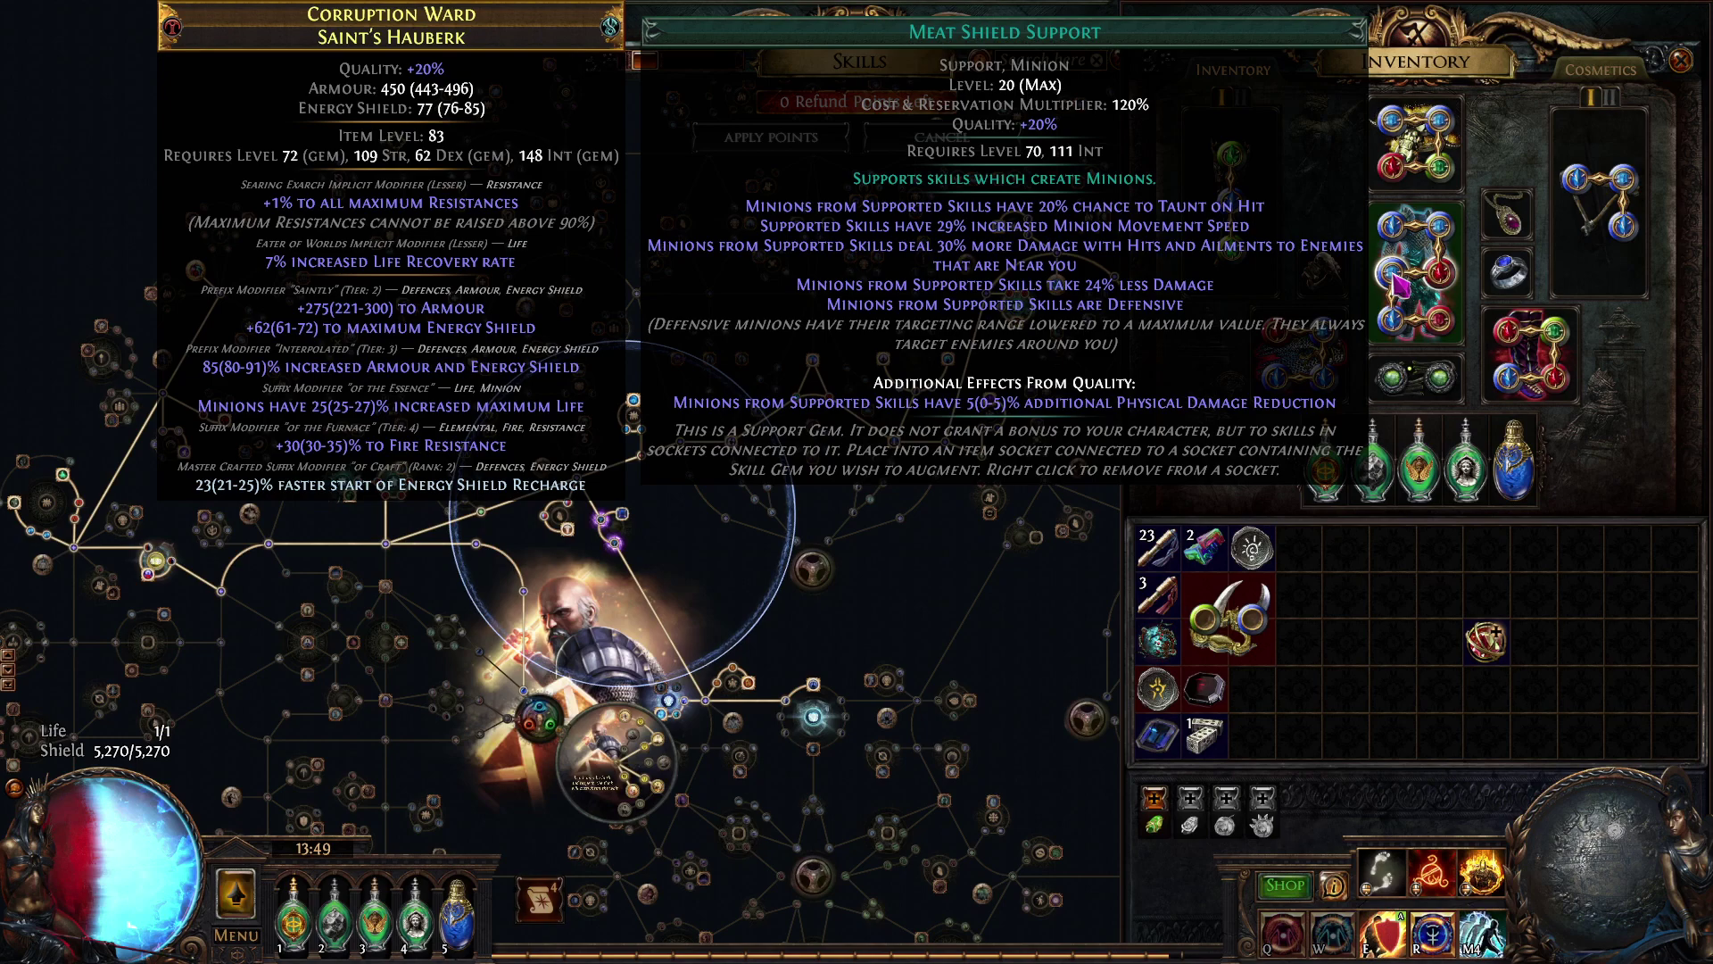
pyautogui.press('alt')
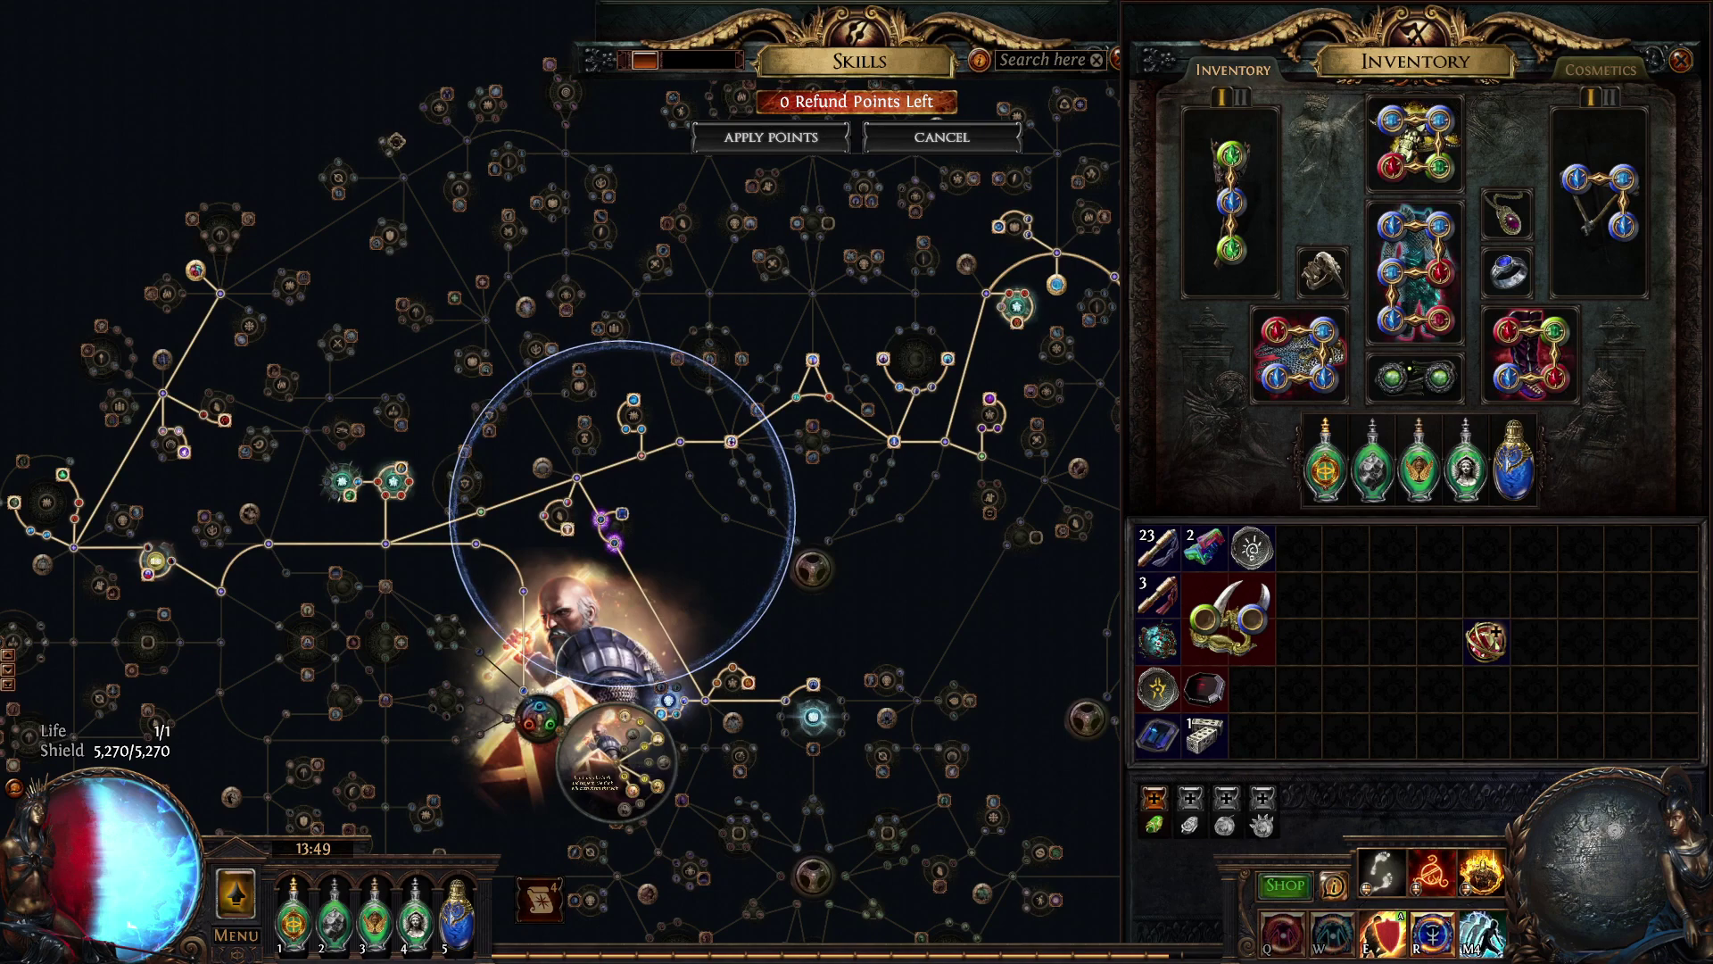
# Switch to the Calcs workbook in Excel and examine the AG Shield entry among the physical mitigation sources.
pyautogui.hotkey('alt', 'Tab')
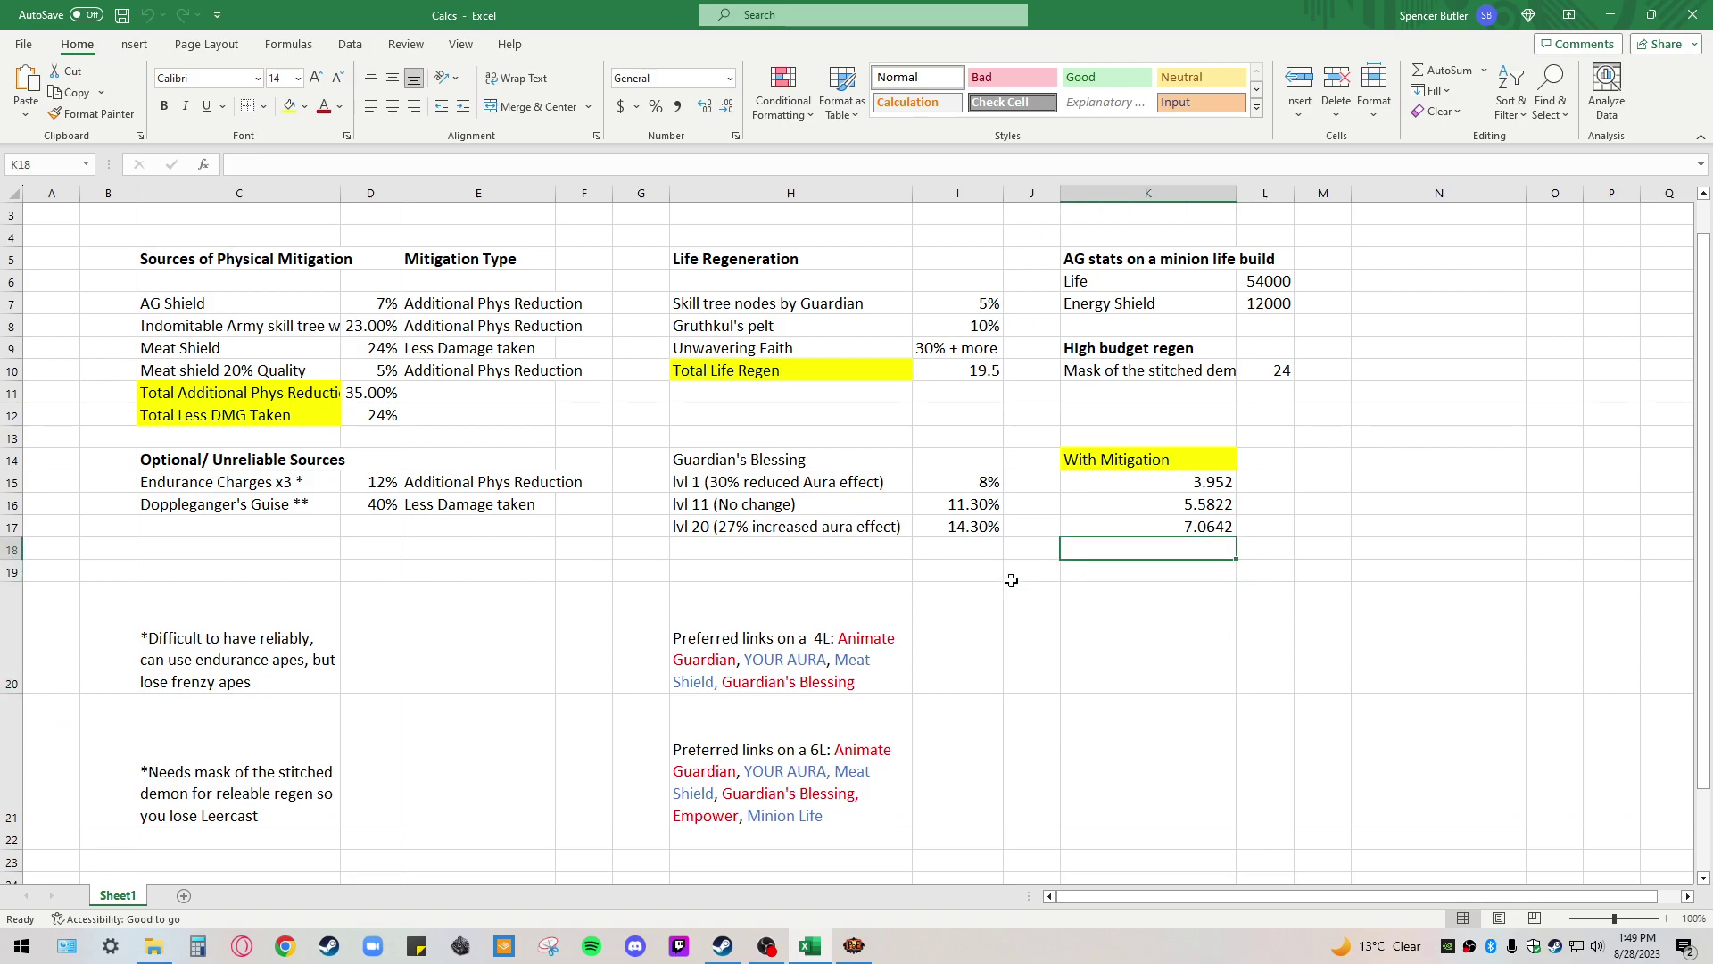
pyautogui.click(578, 569)
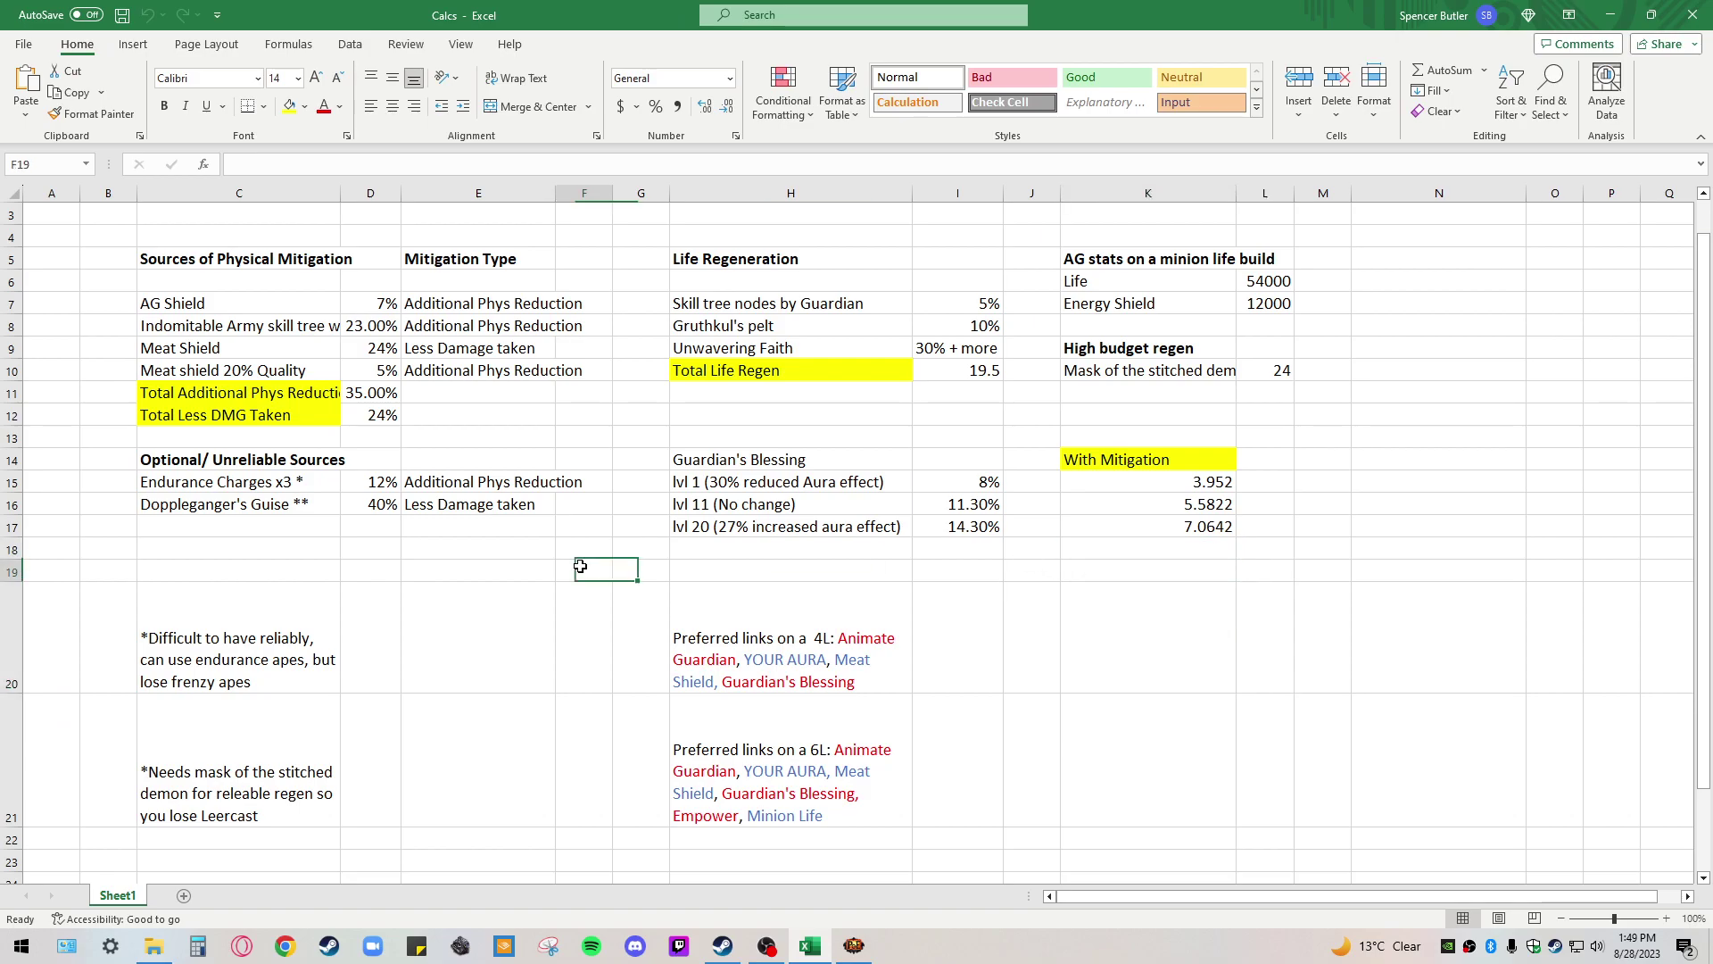
pyautogui.moveTo(467, 621); pyautogui.dragTo(431, 591)
pyautogui.click(392, 551)
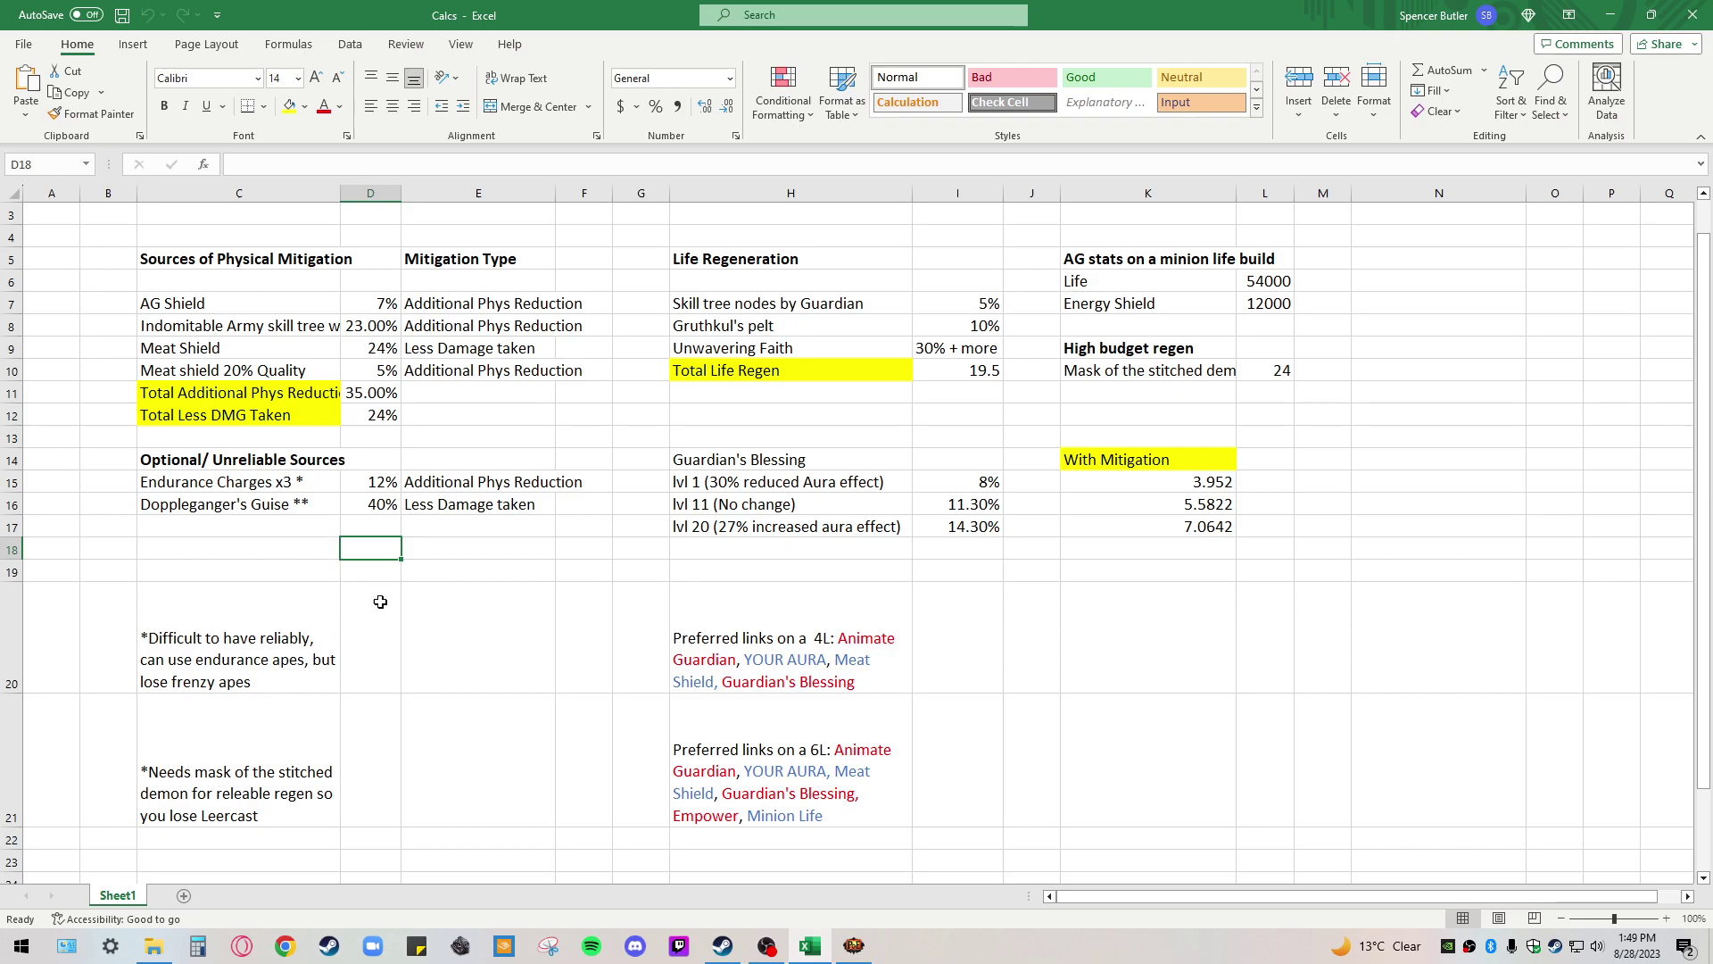
pyautogui.click(364, 310)
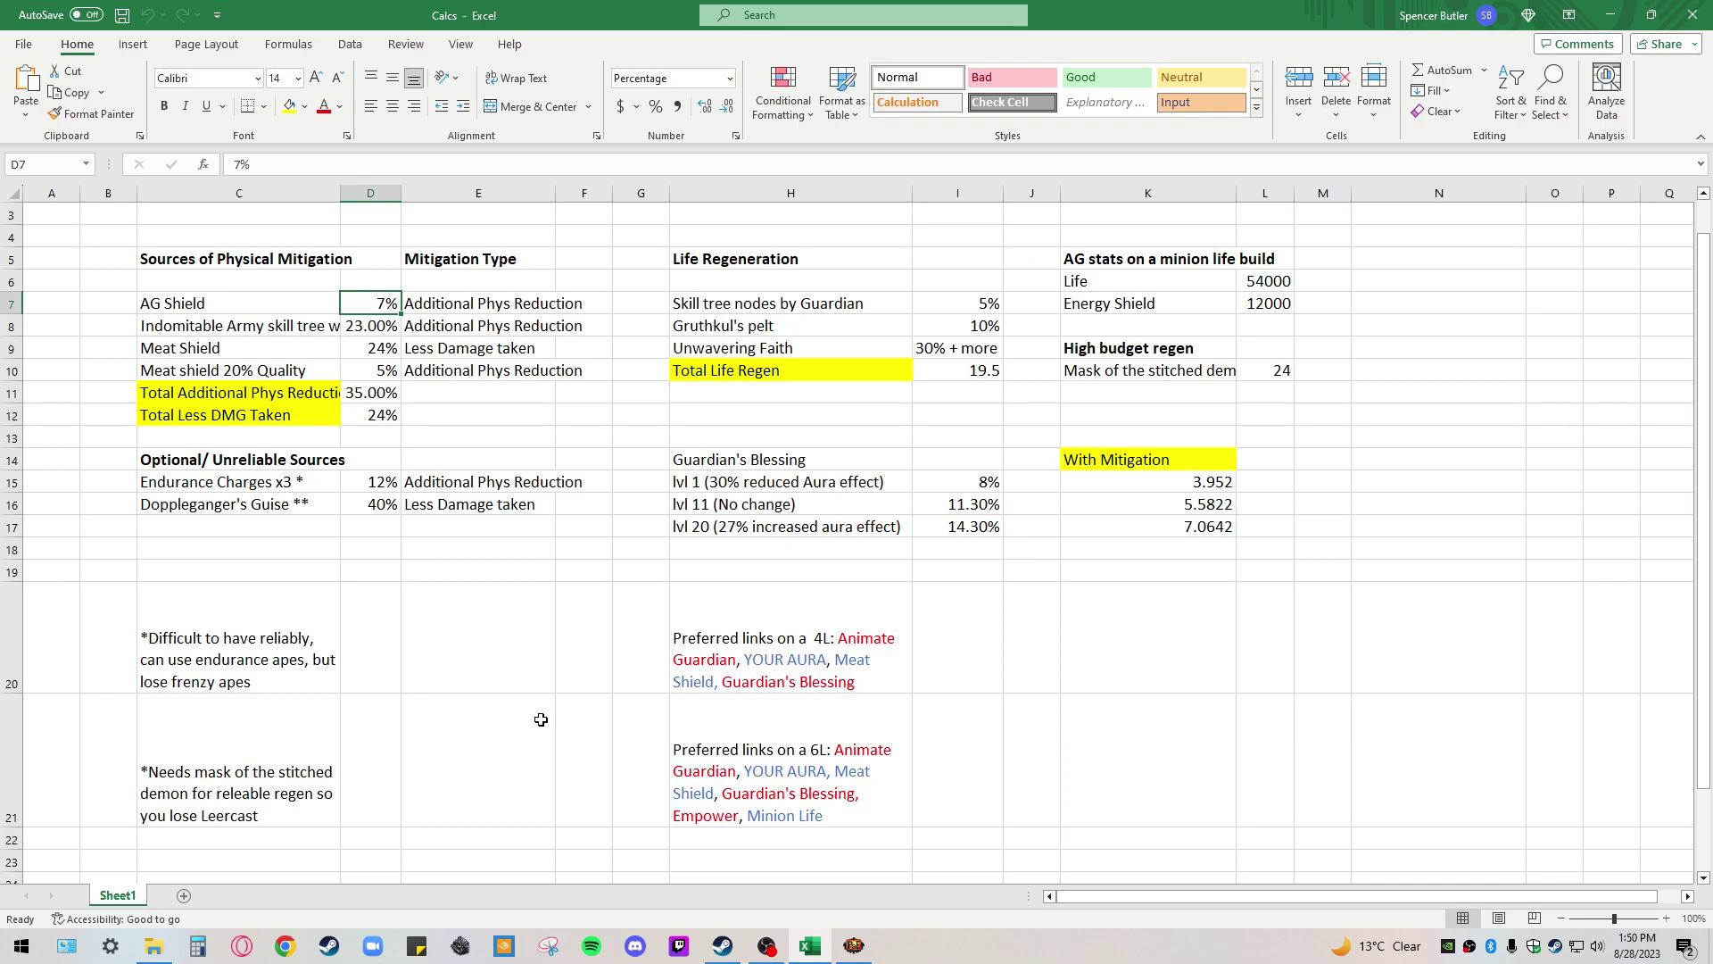
# Switch to Path of Exile, close the open panels and view the minions around the character in the hideout.
pyautogui.click(854, 946)
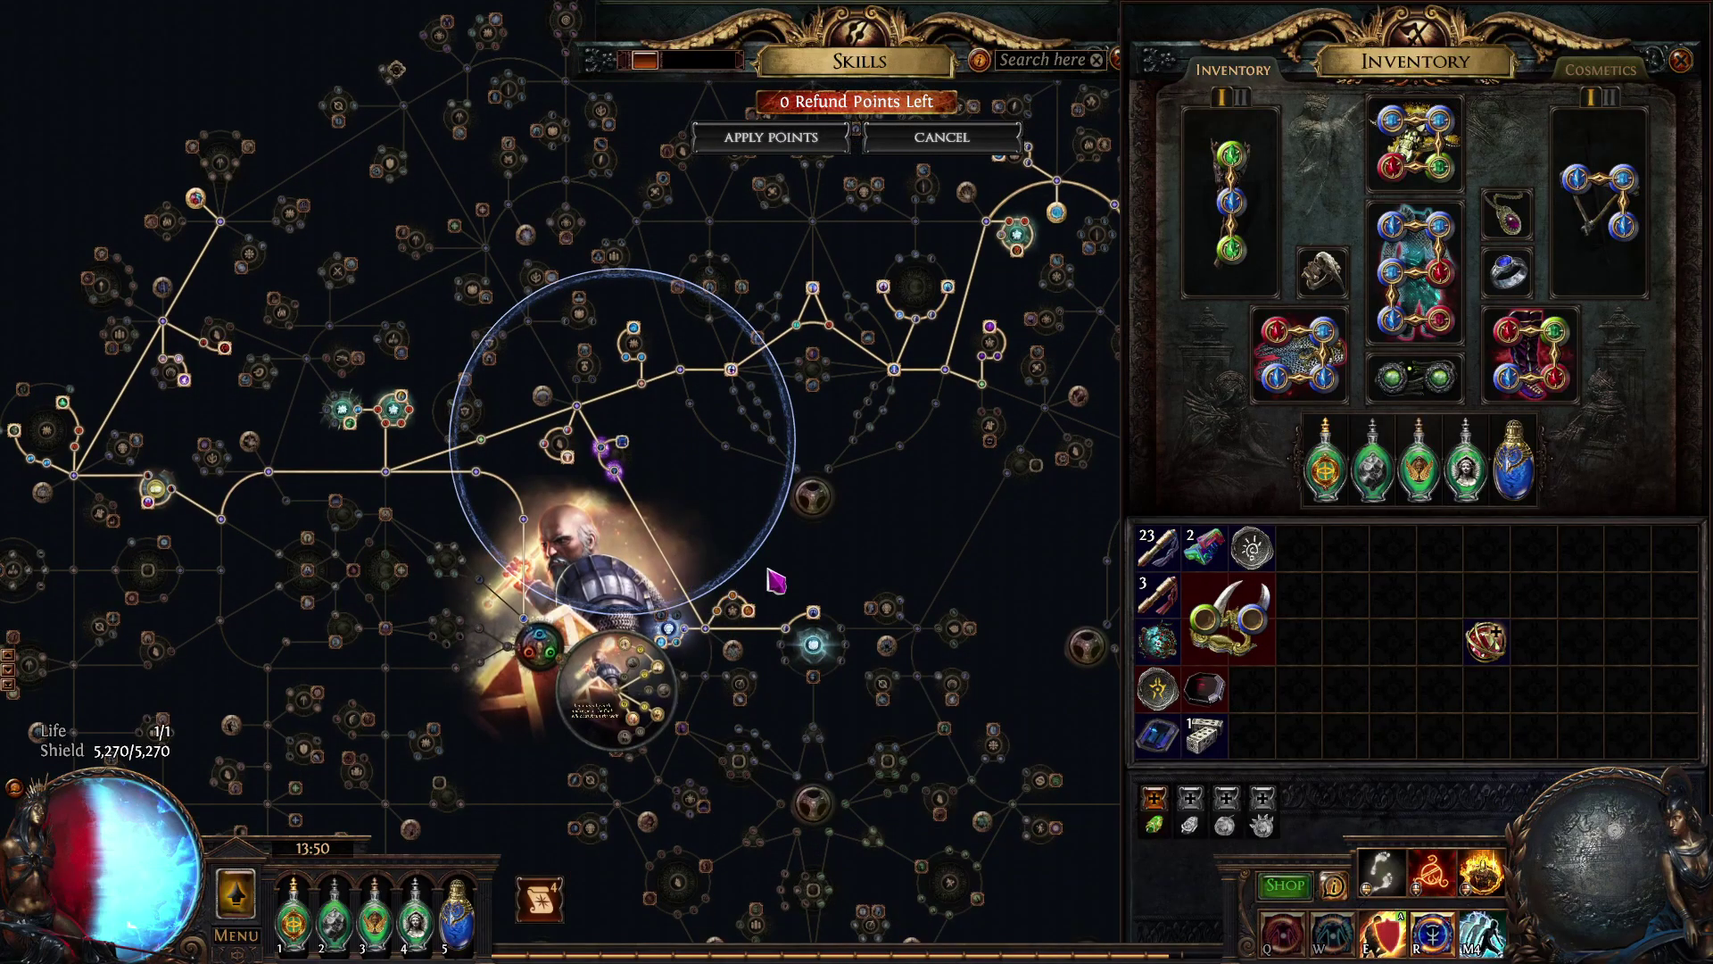
pyautogui.press('Escape')
pyautogui.moveTo(1070, 647)
pyautogui.mouseDown()
pyautogui.moveTo(1209, 681)
pyautogui.moveTo(1223, 447)
pyautogui.moveTo(1247, 395)
pyautogui.moveTo(1258, 406)
pyautogui.mouseUp()
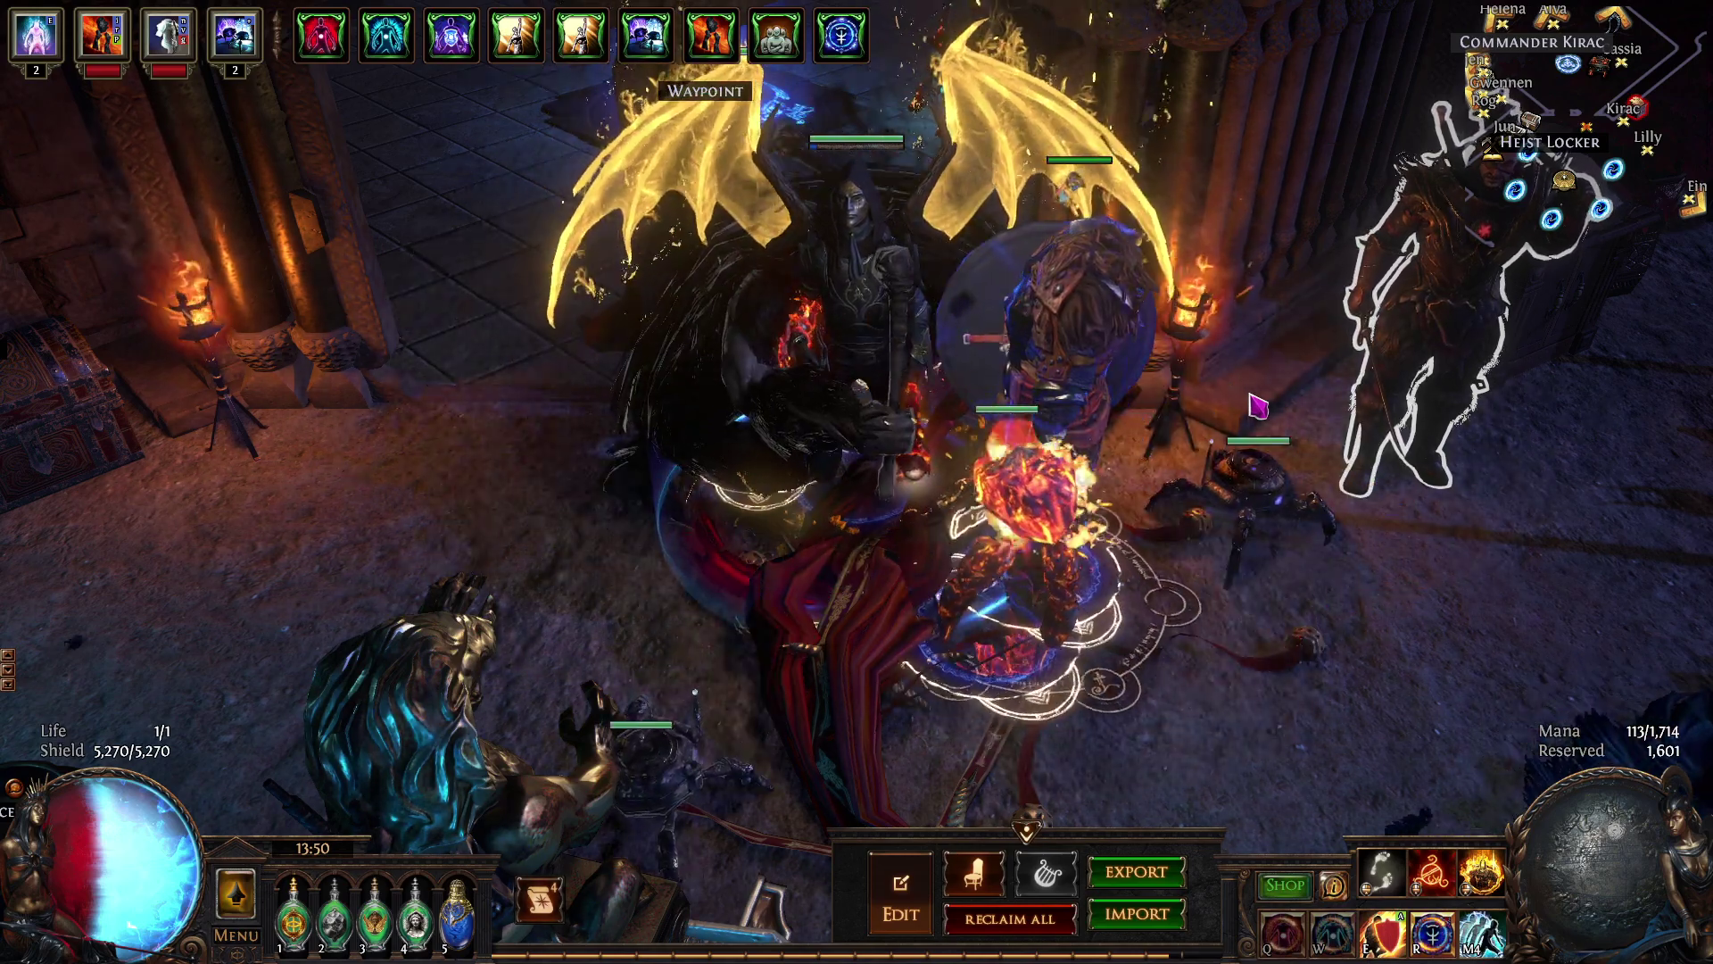
pyautogui.scroll(-3, 998, 453)
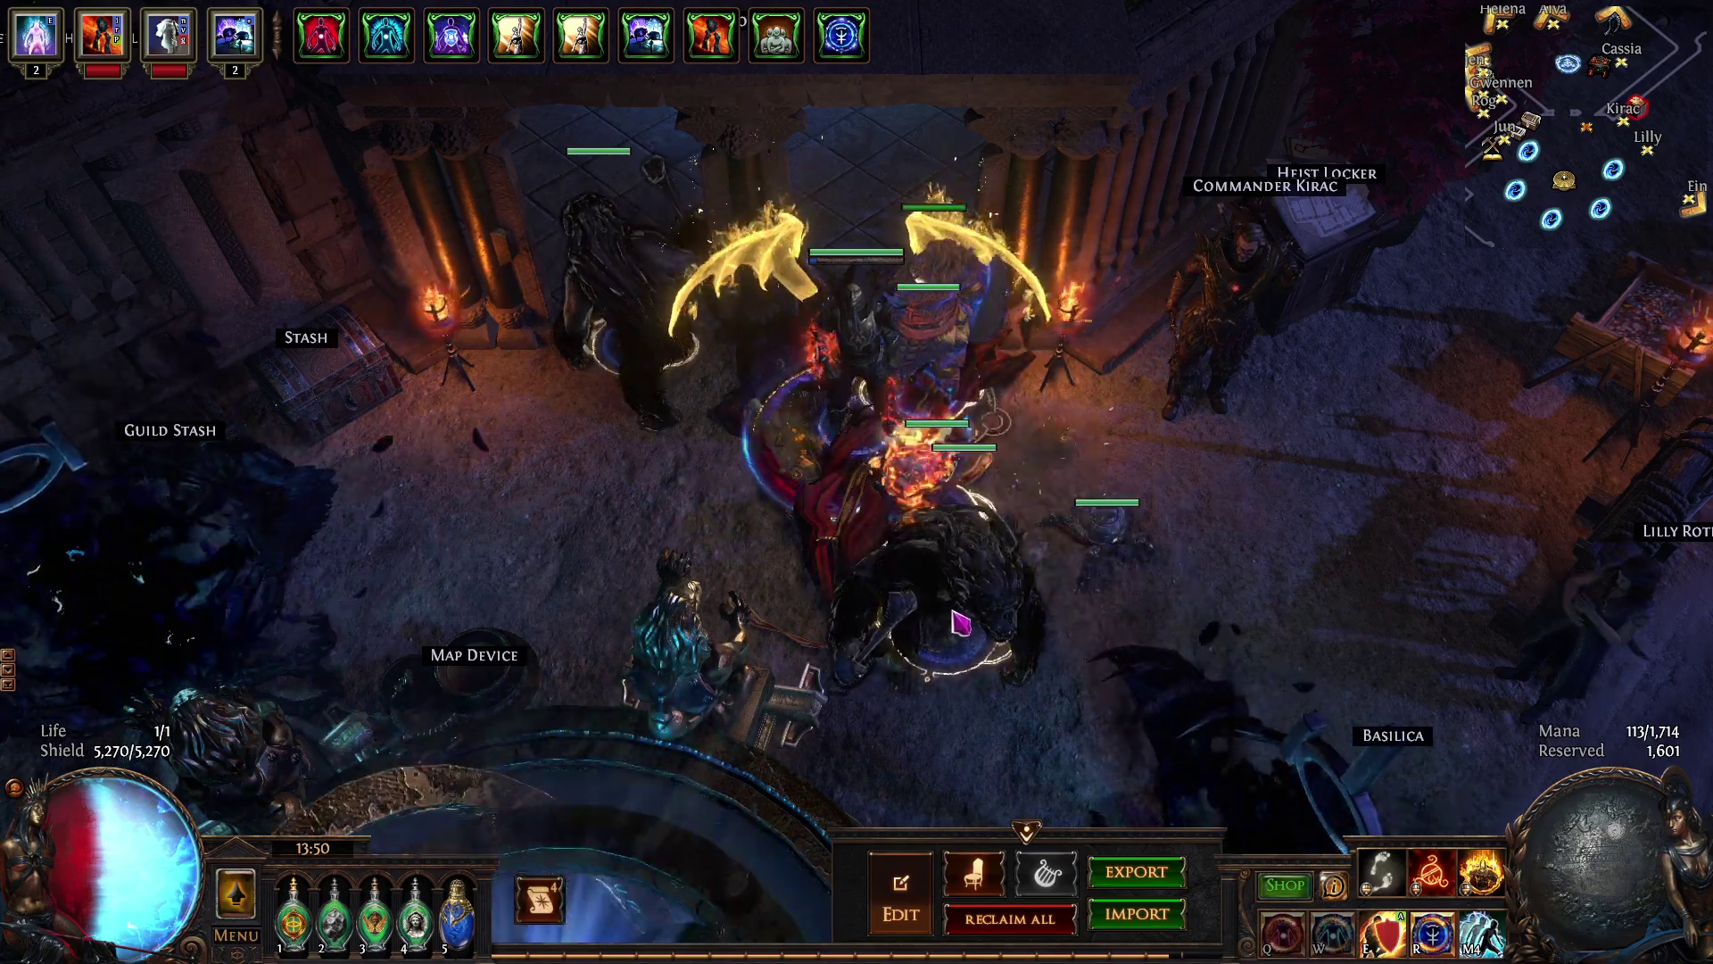
# Switch to Excel and examine the Indomitable Army and Meat Shield mitigation entries and the formulas of both mitigation totals.
pyautogui.hotkey('alt', 'Tab')
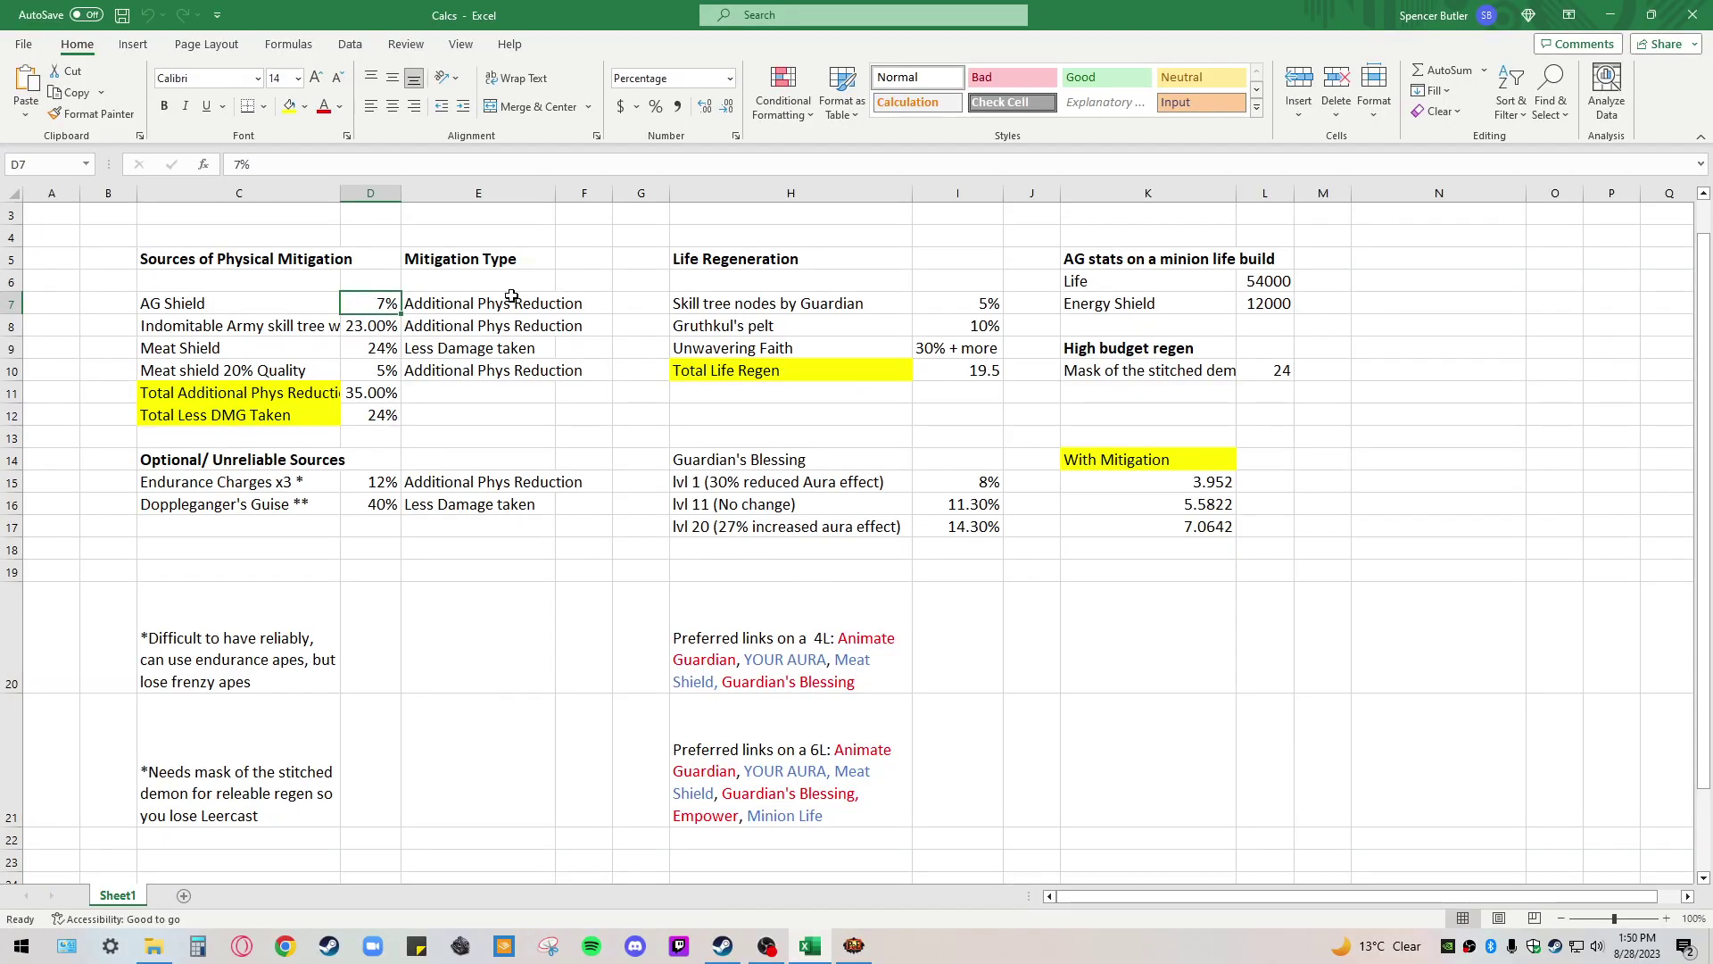
pyautogui.click(290, 331)
pyautogui.press('Right')
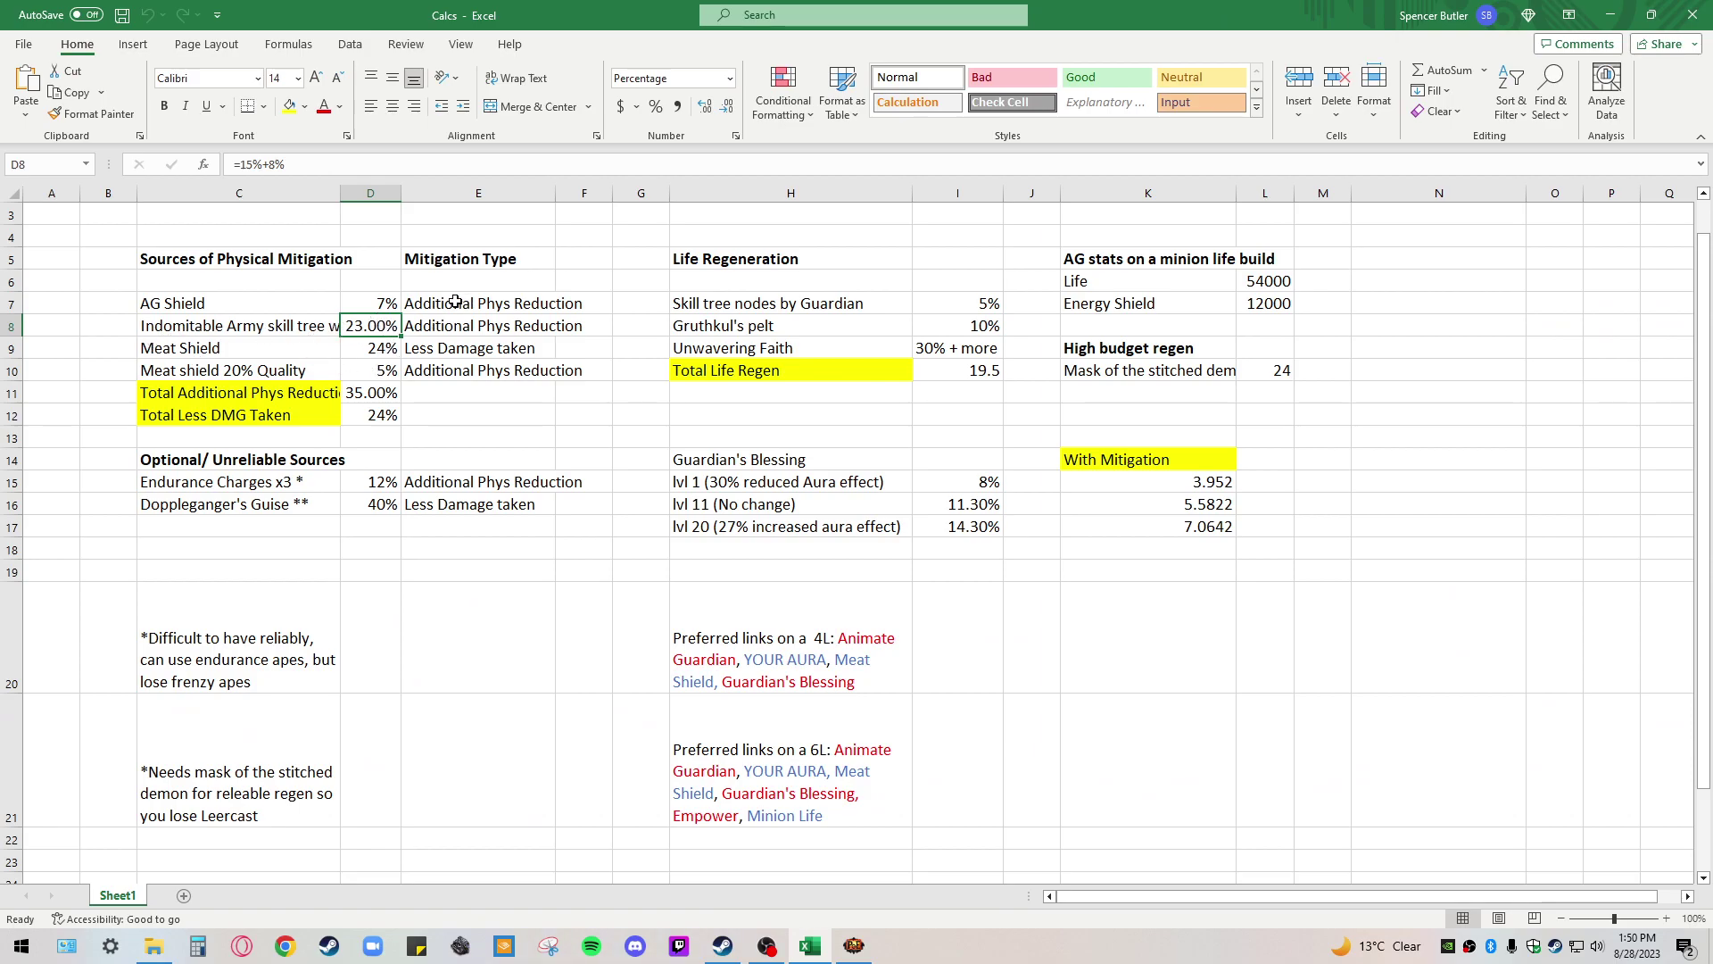
pyautogui.click(374, 373)
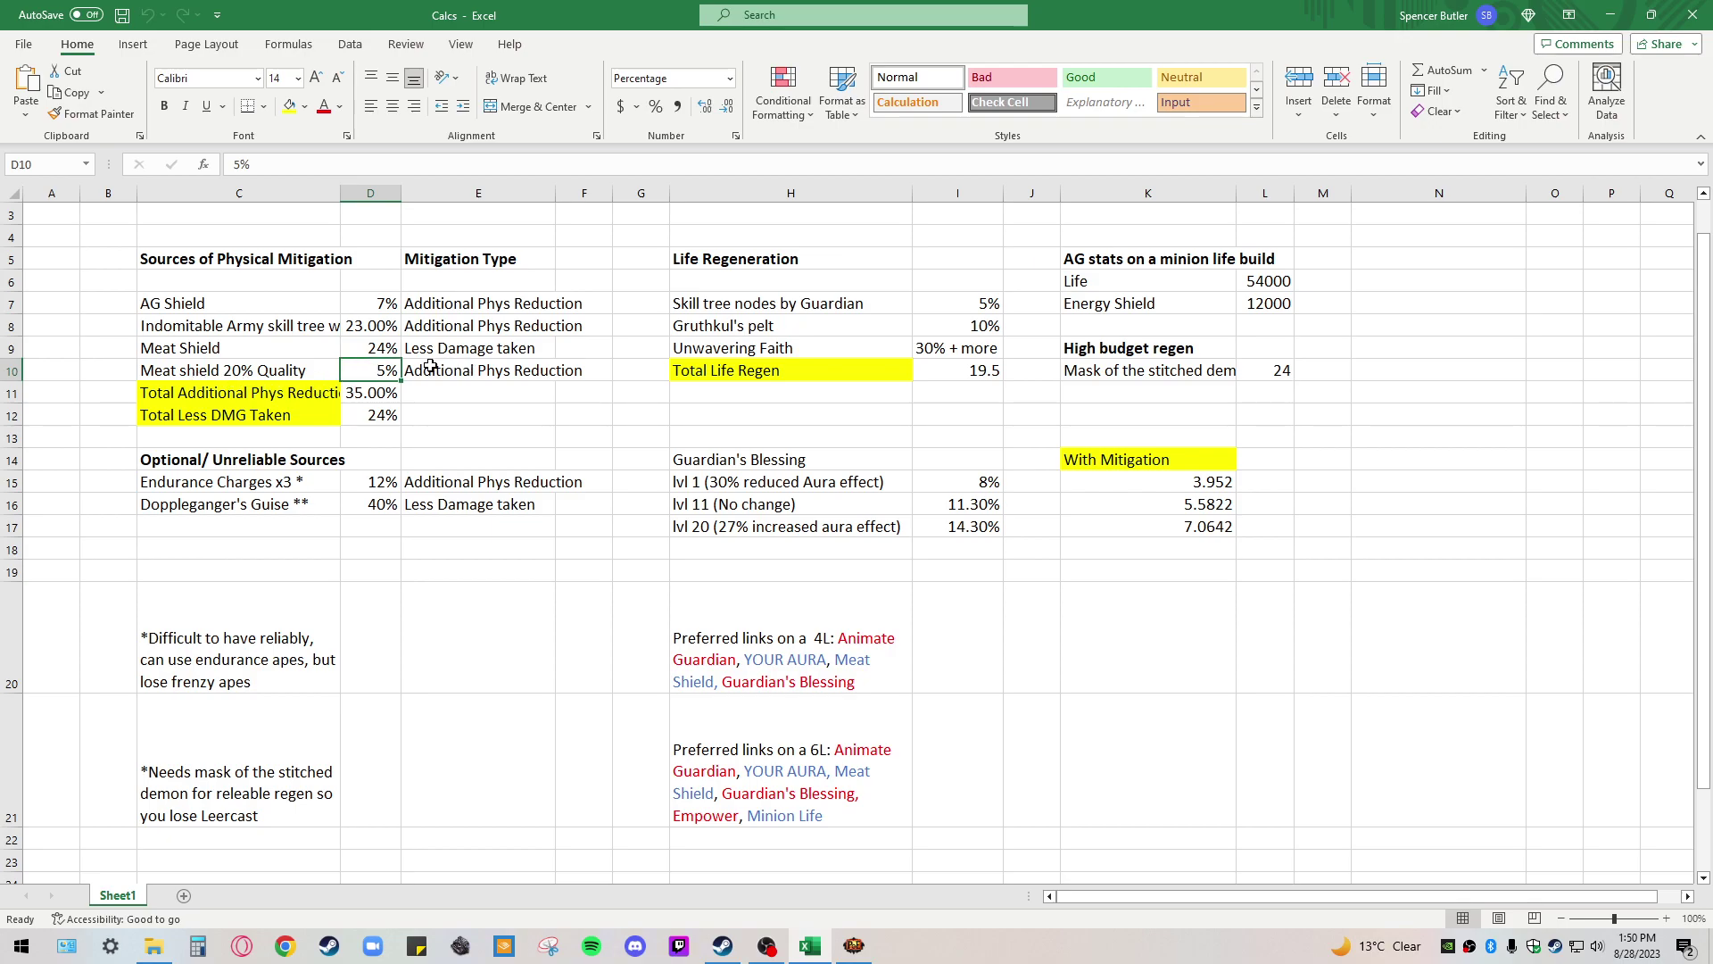
pyautogui.click(350, 353)
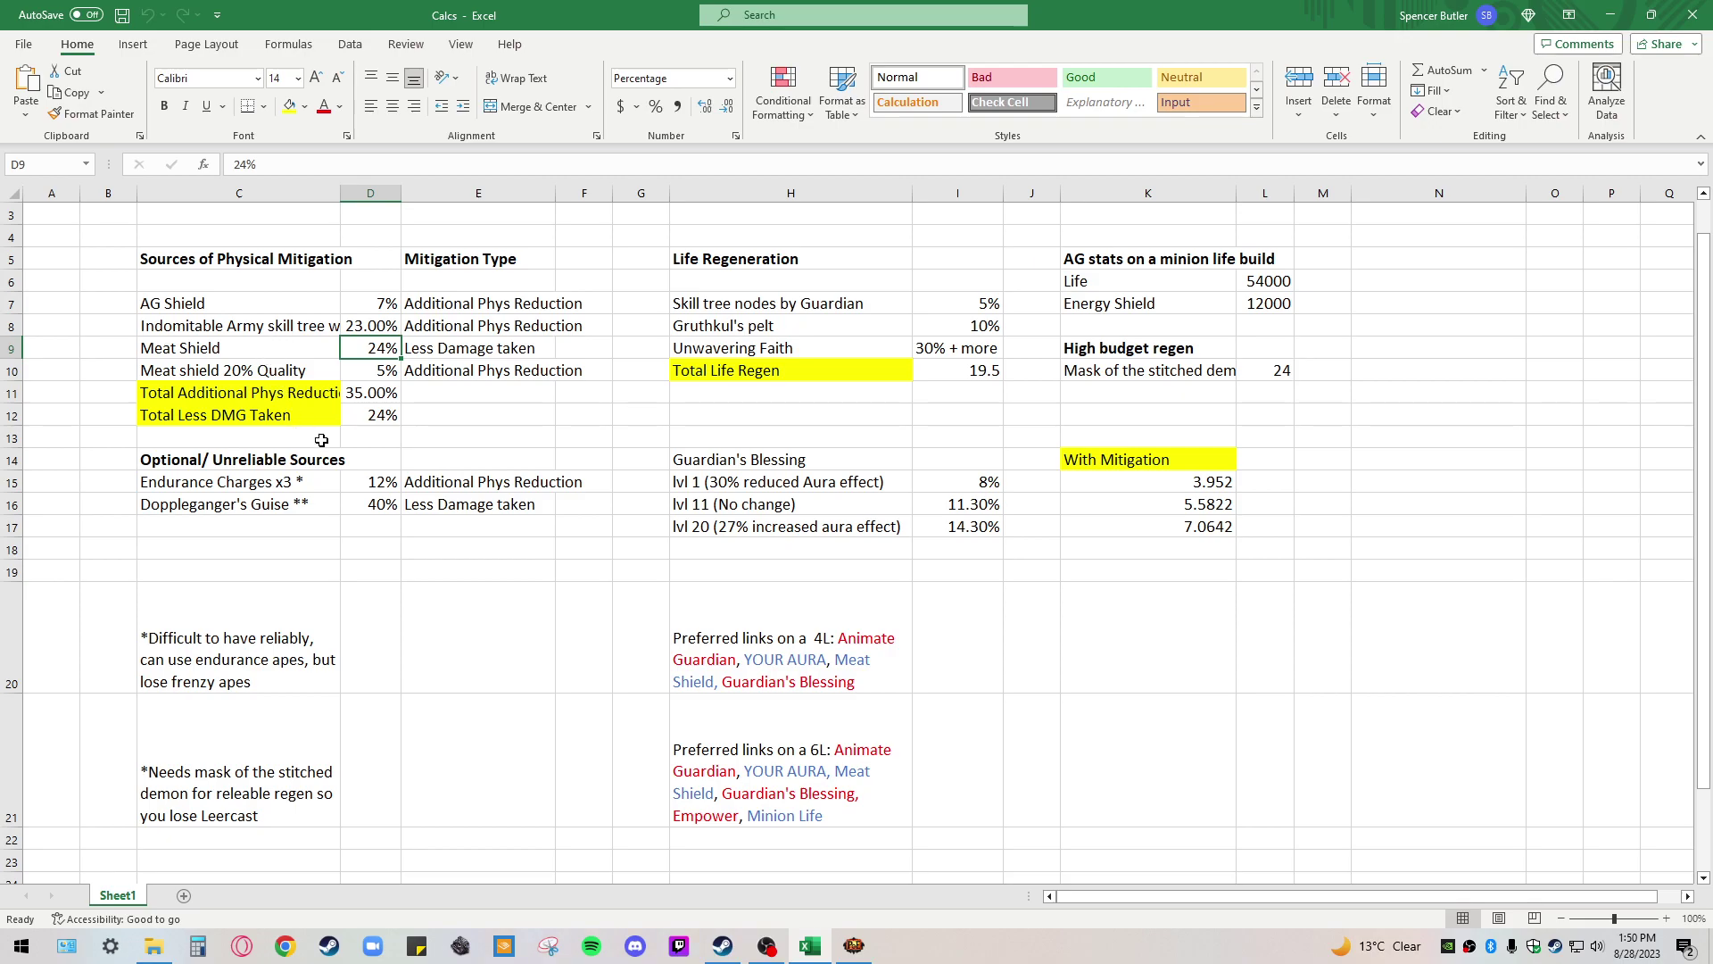
pyautogui.moveTo(385, 389)
pyautogui.mouseDown()
pyautogui.moveTo(382, 418)
pyautogui.moveTo(383, 387)
pyautogui.mouseUp()
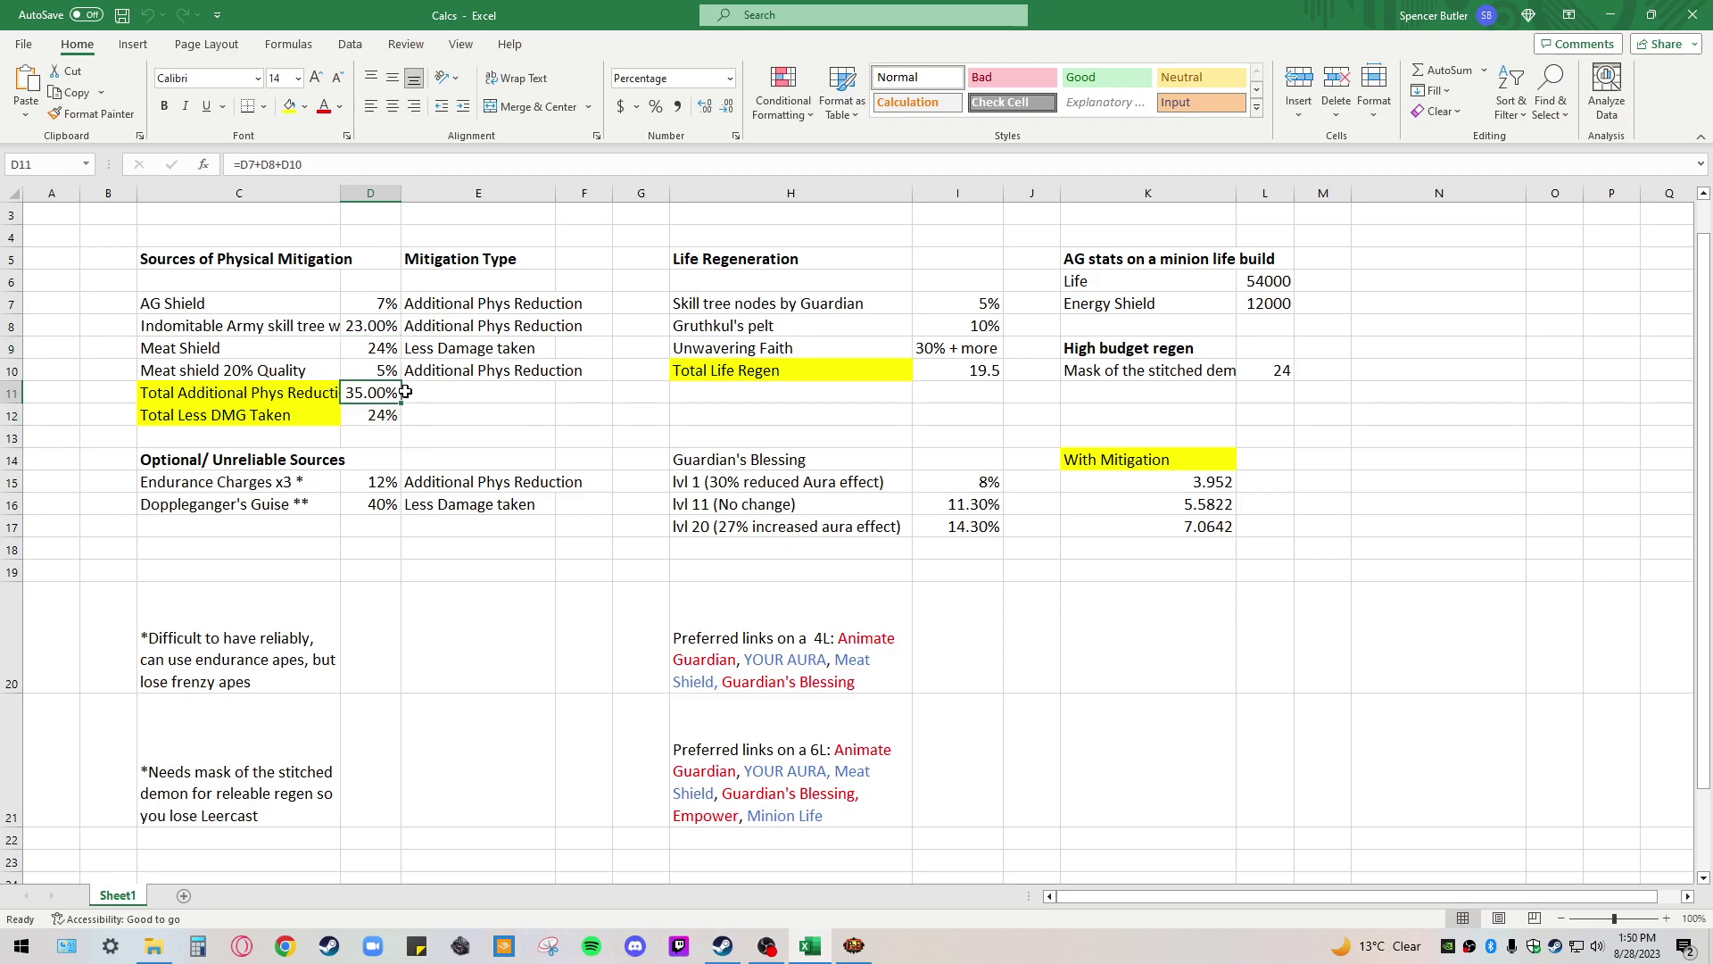
pyautogui.press('Down')
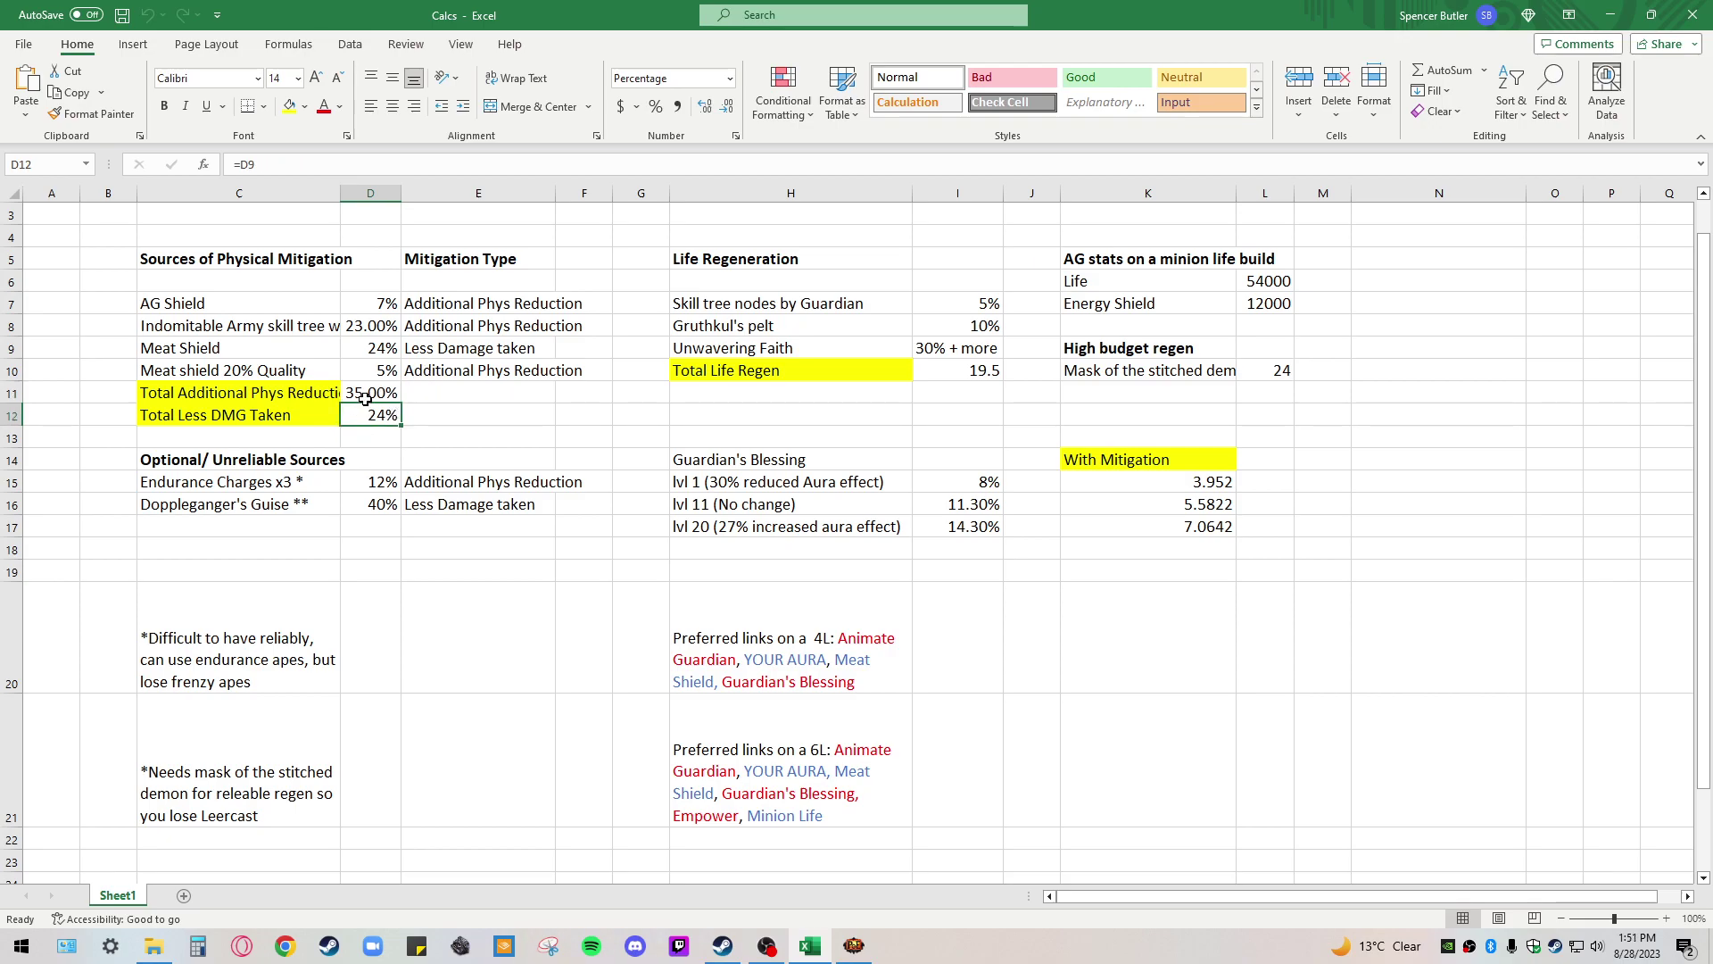
pyautogui.click(485, 420)
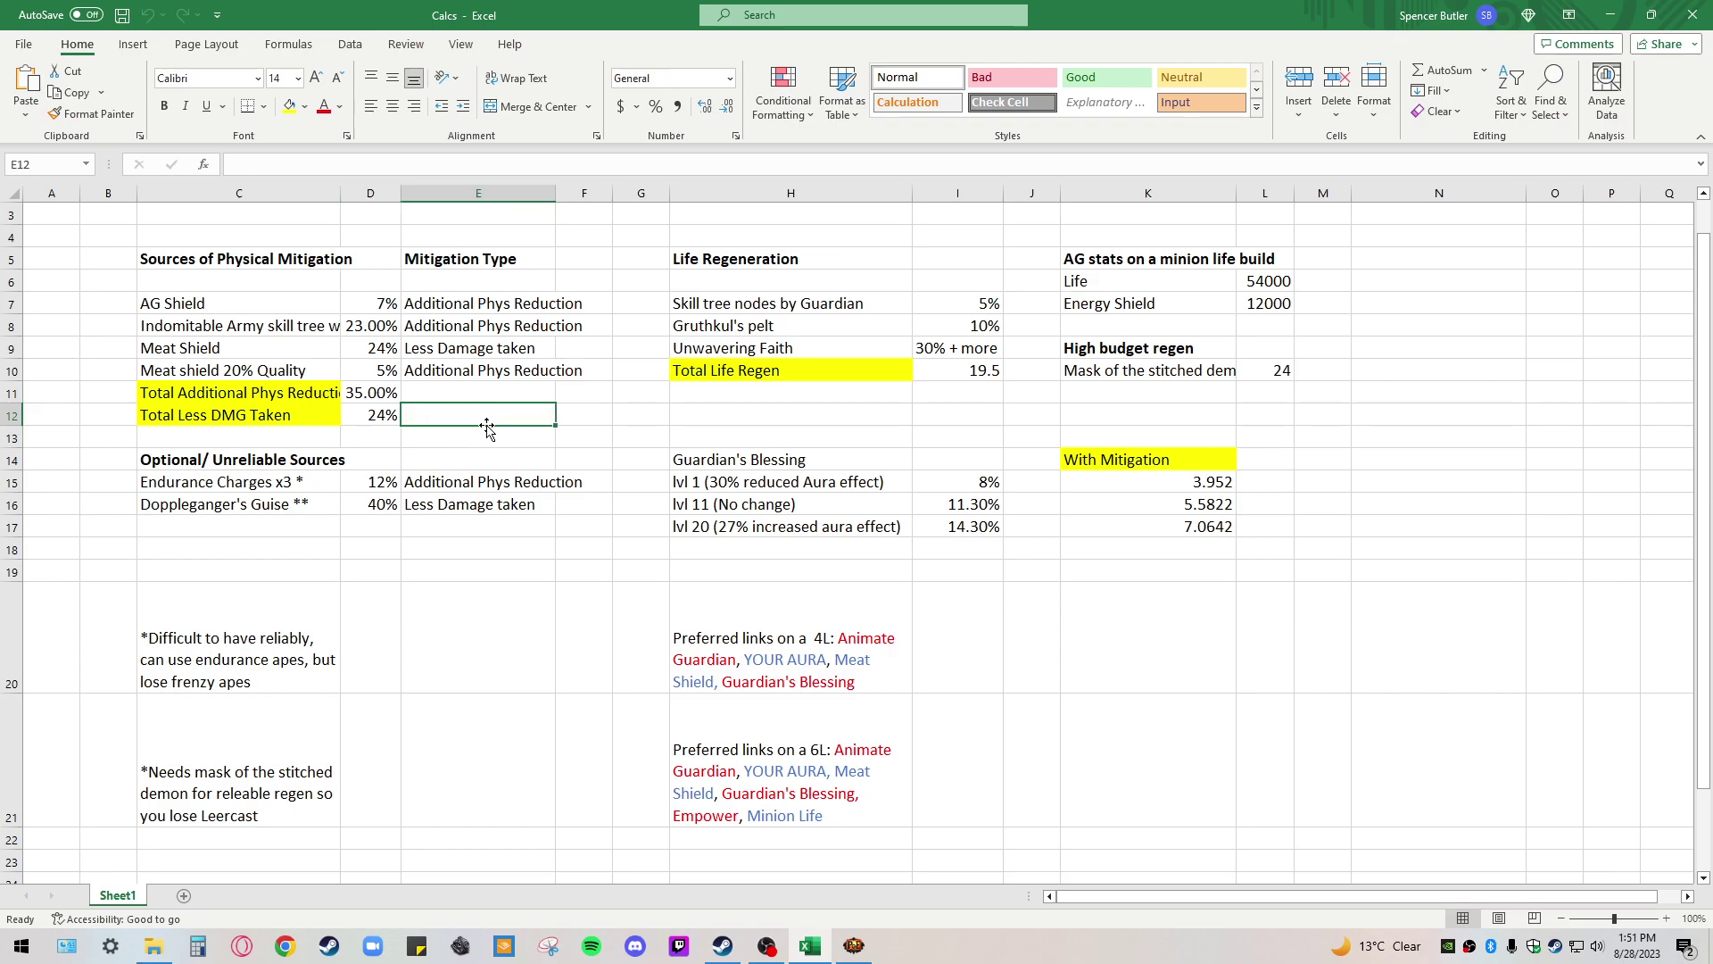
# Examine Doppleganger's Guise under the optional and unreliable sources and compare it with the Gruthkul's pelt entry.
pyautogui.click(308, 525)
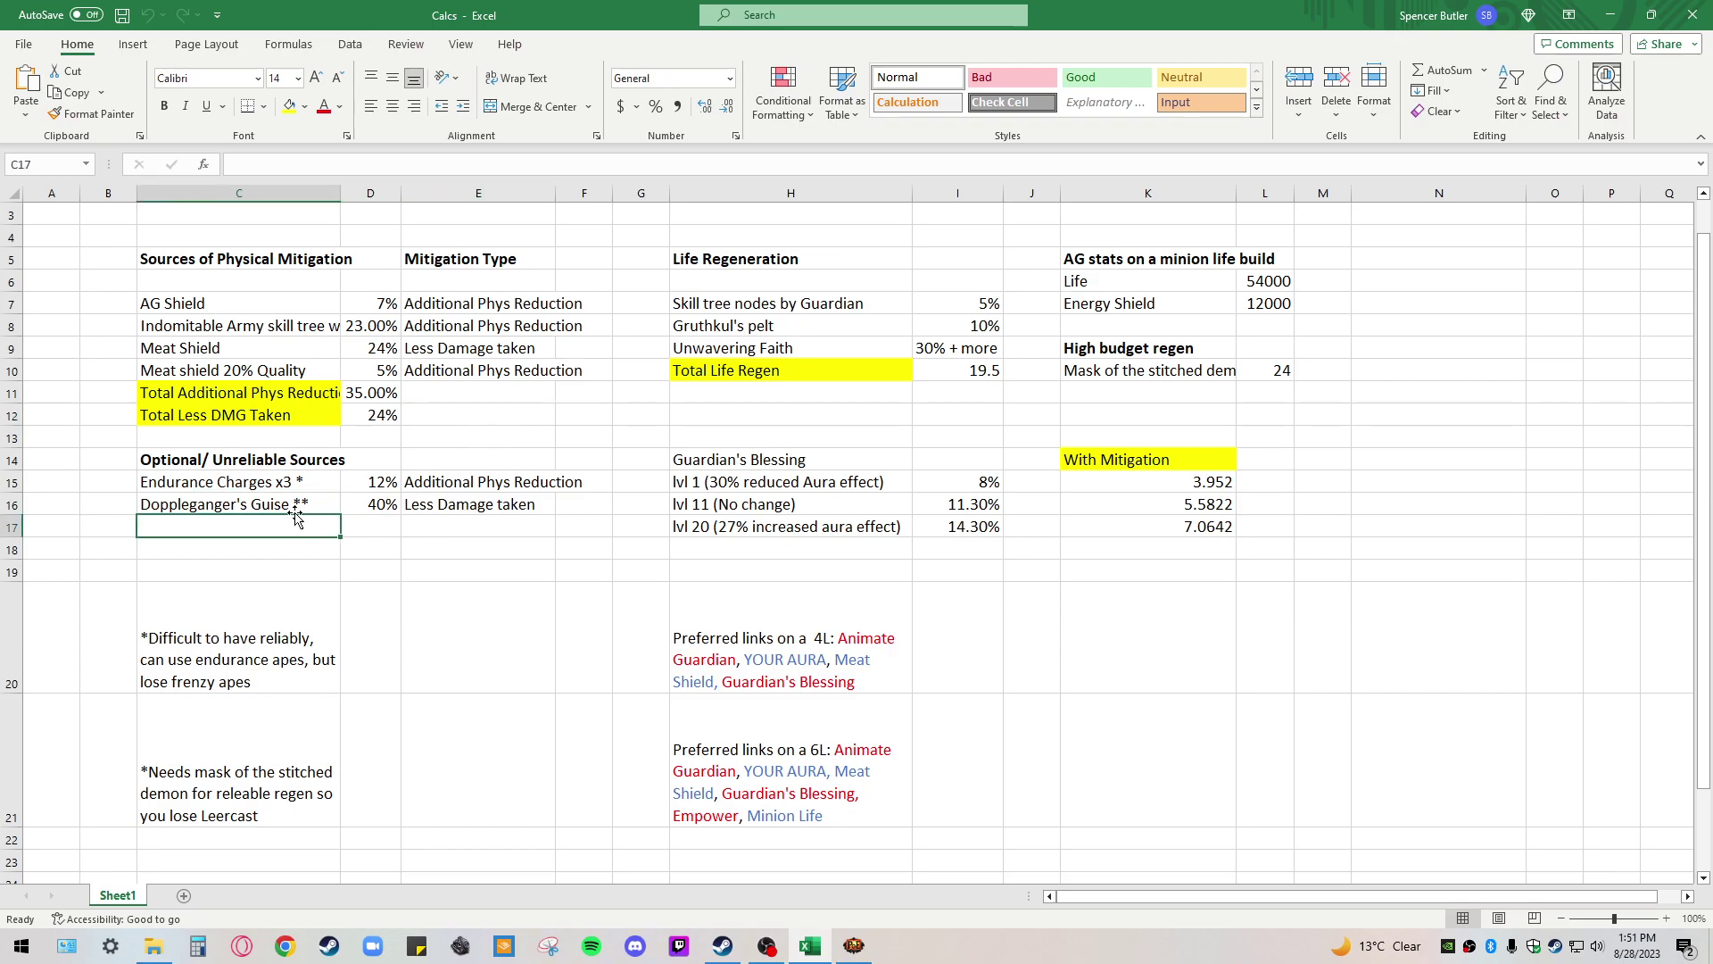
pyautogui.click(269, 504)
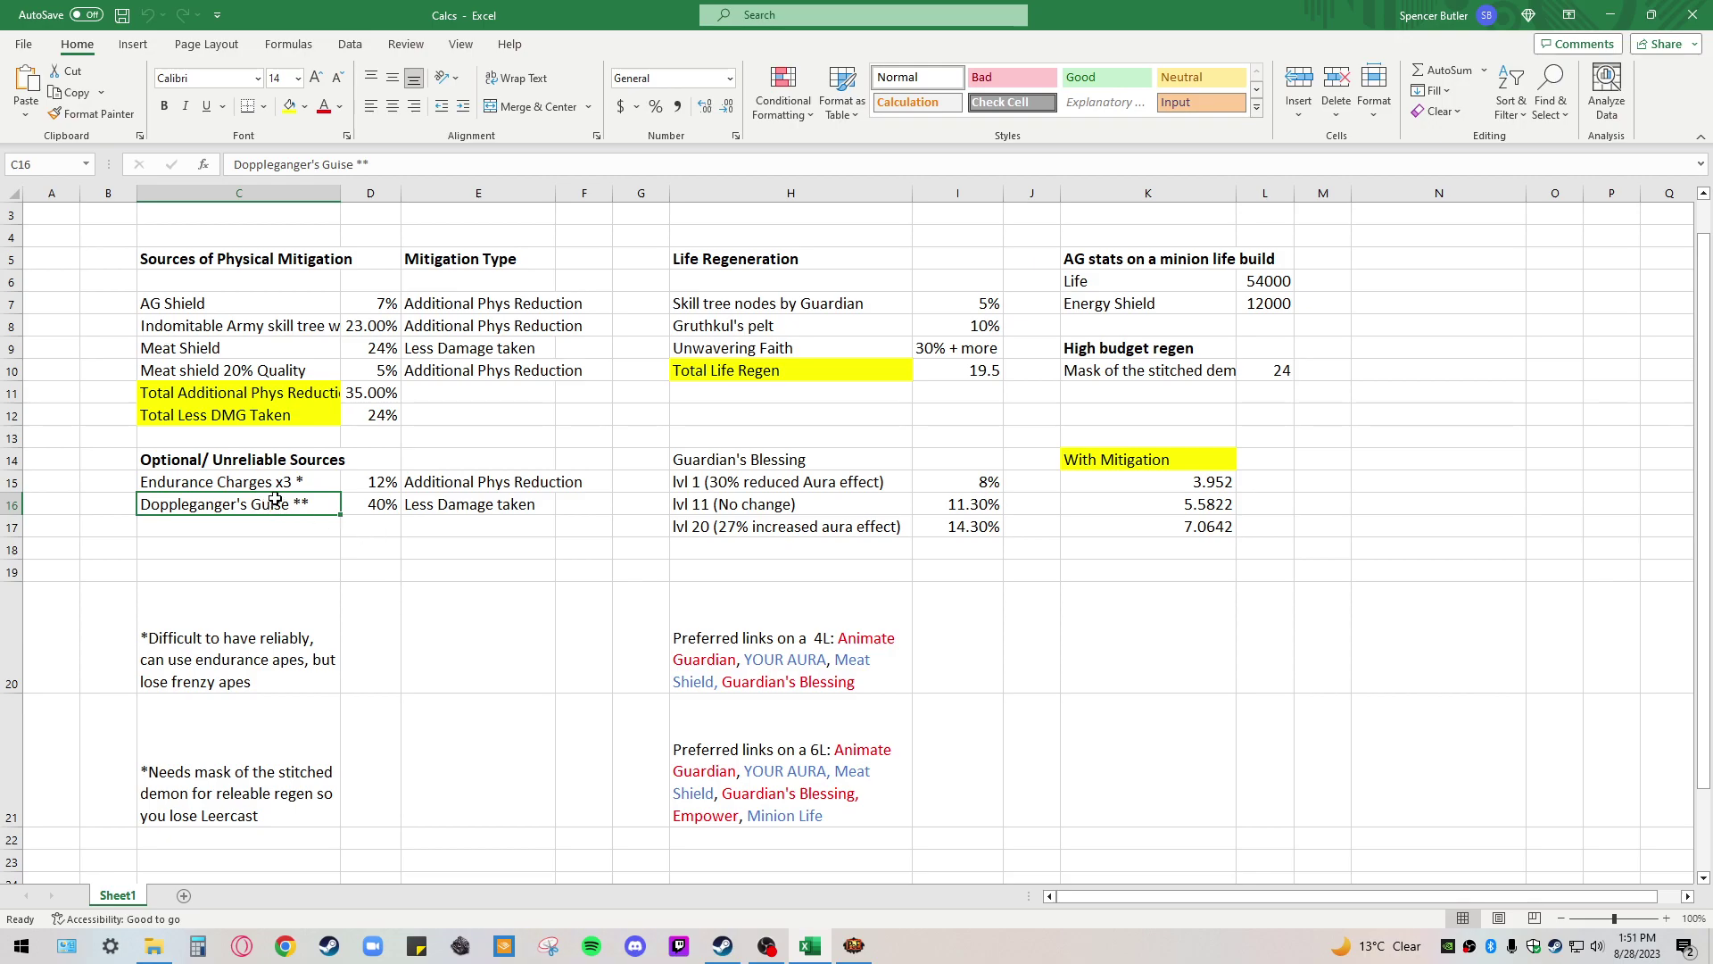
pyautogui.click(763, 330)
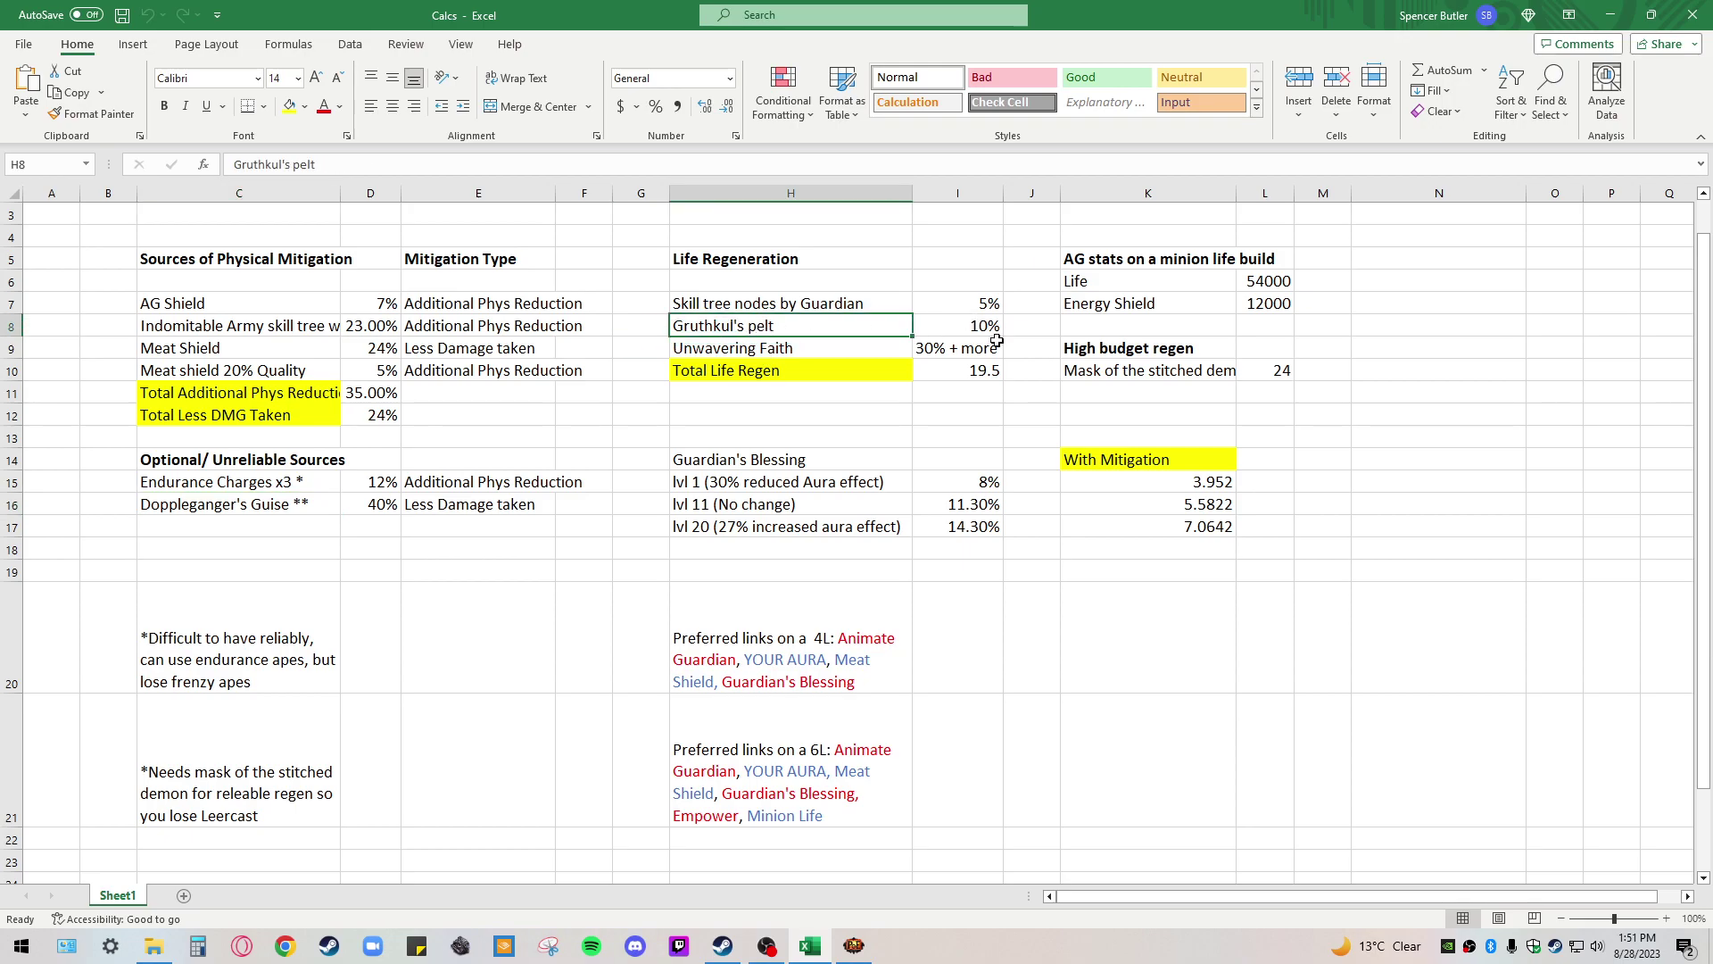
pyautogui.click(260, 503)
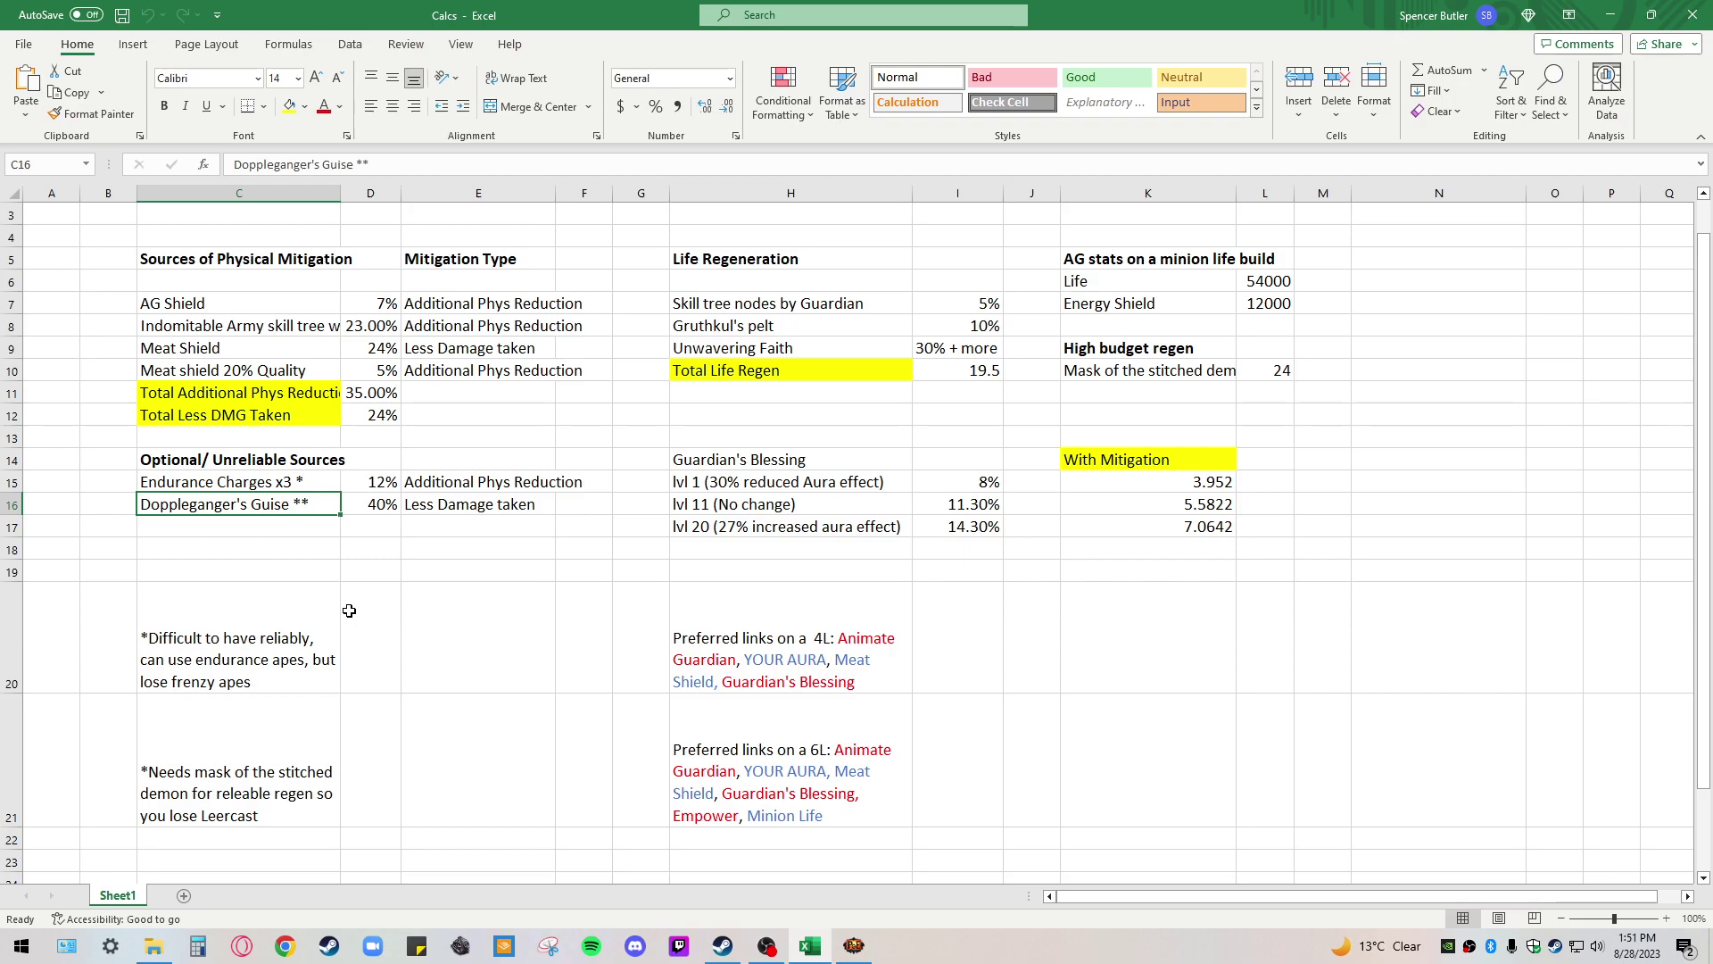
pyautogui.click(311, 463)
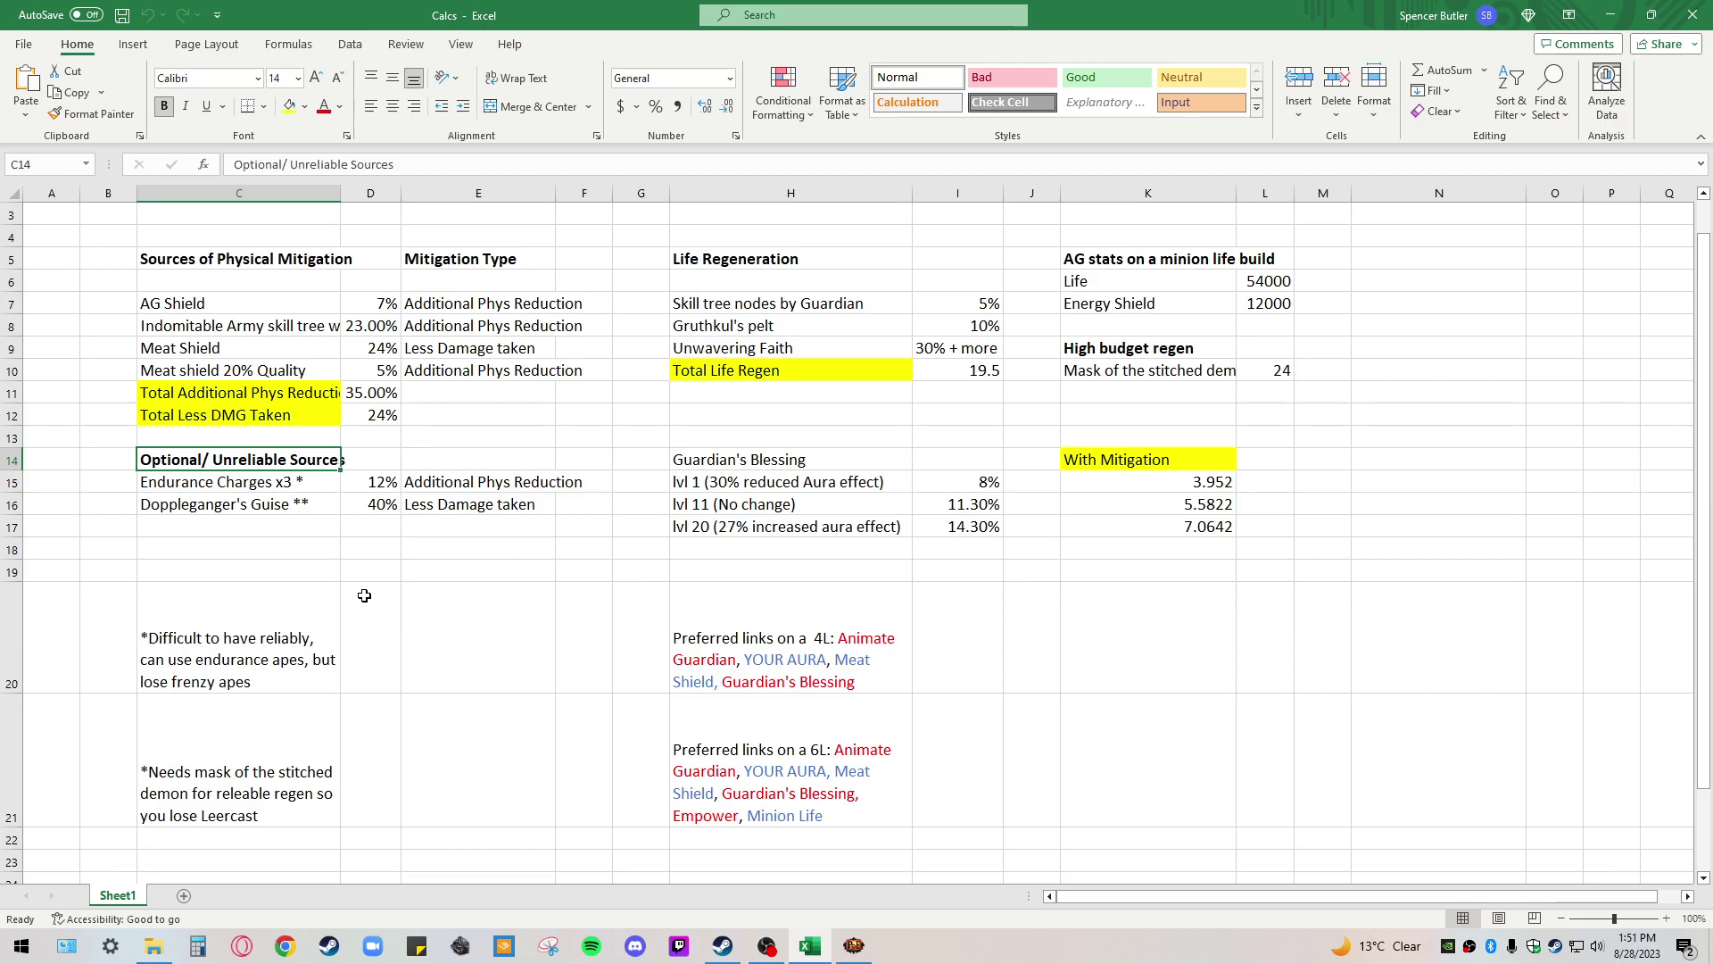
pyautogui.click(376, 548)
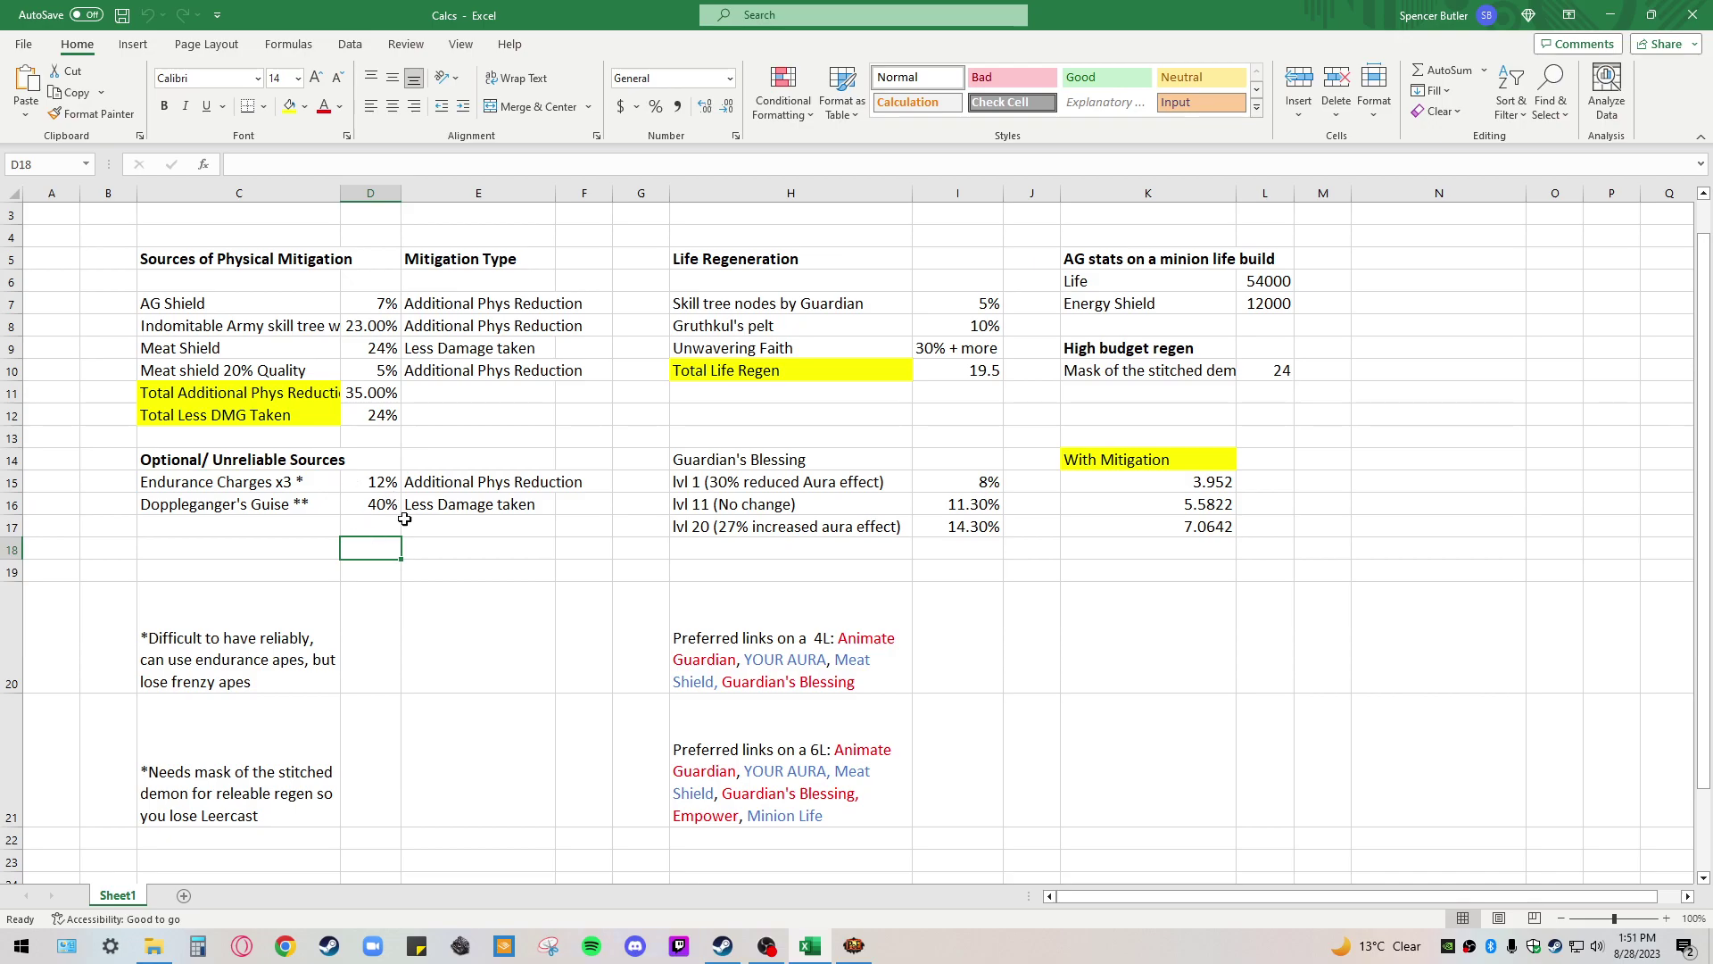
# Review the main mitigation sources in C7:C12 and compare Doppleganger's Guise with the Mask of the stitched demon entry.
pyautogui.moveTo(254, 298); pyautogui.dragTo(249, 412)
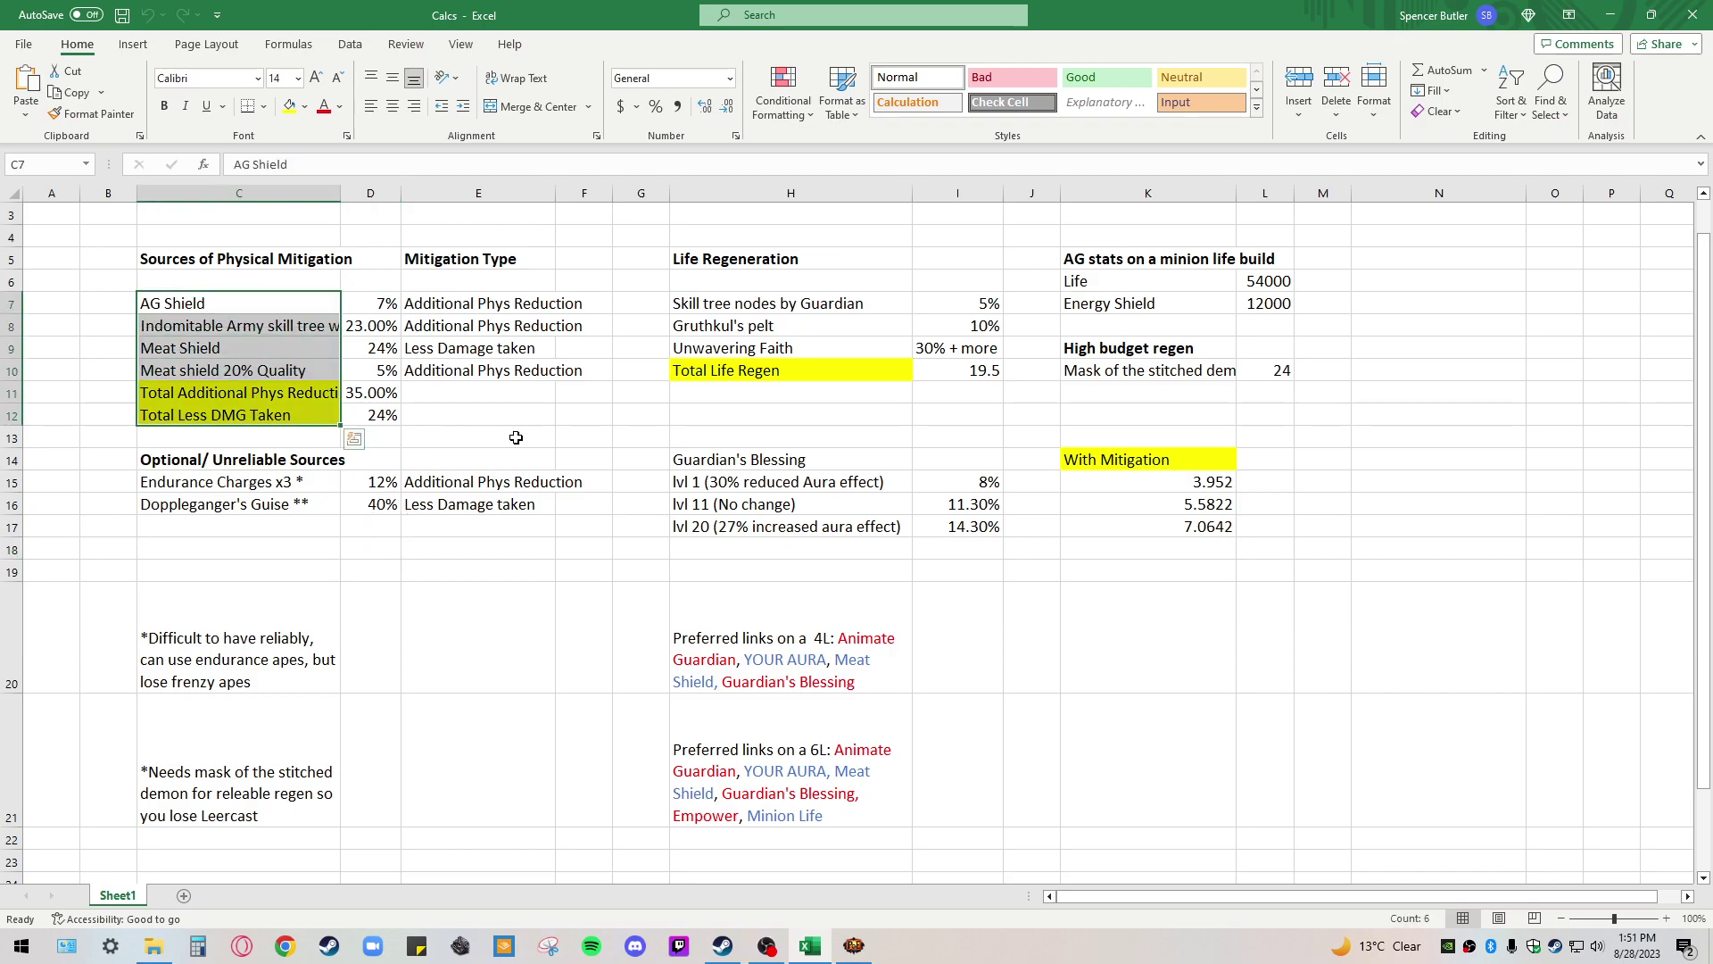
pyautogui.click(446, 437)
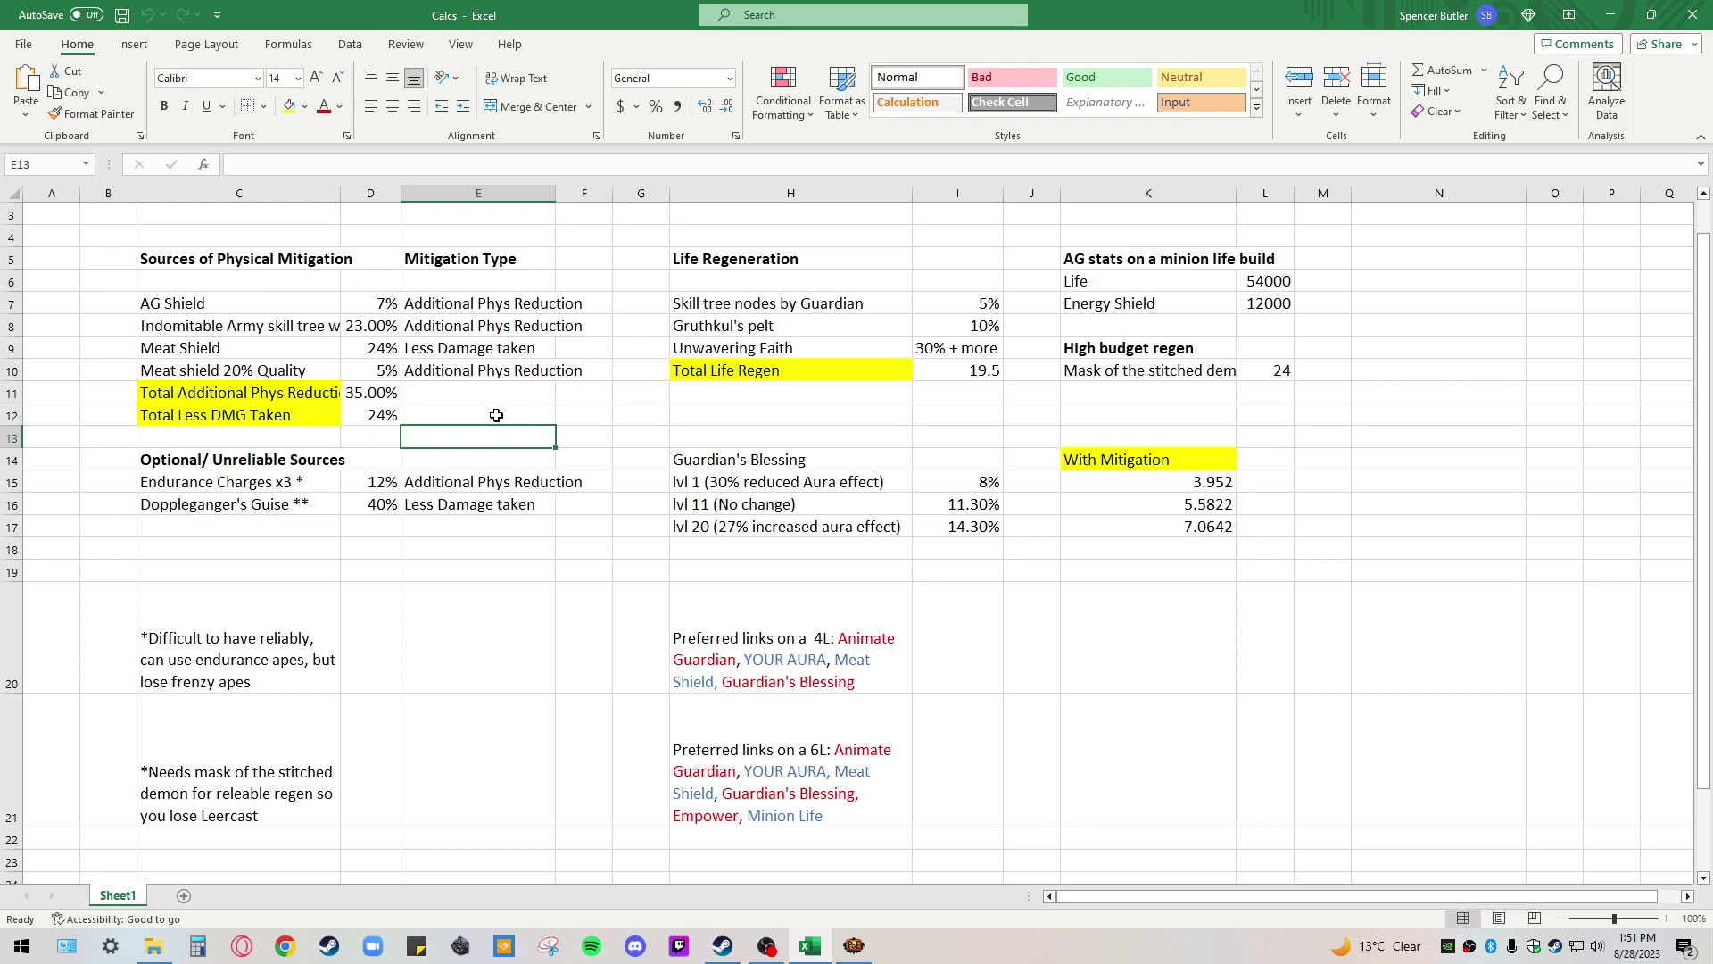
pyautogui.click(1133, 373)
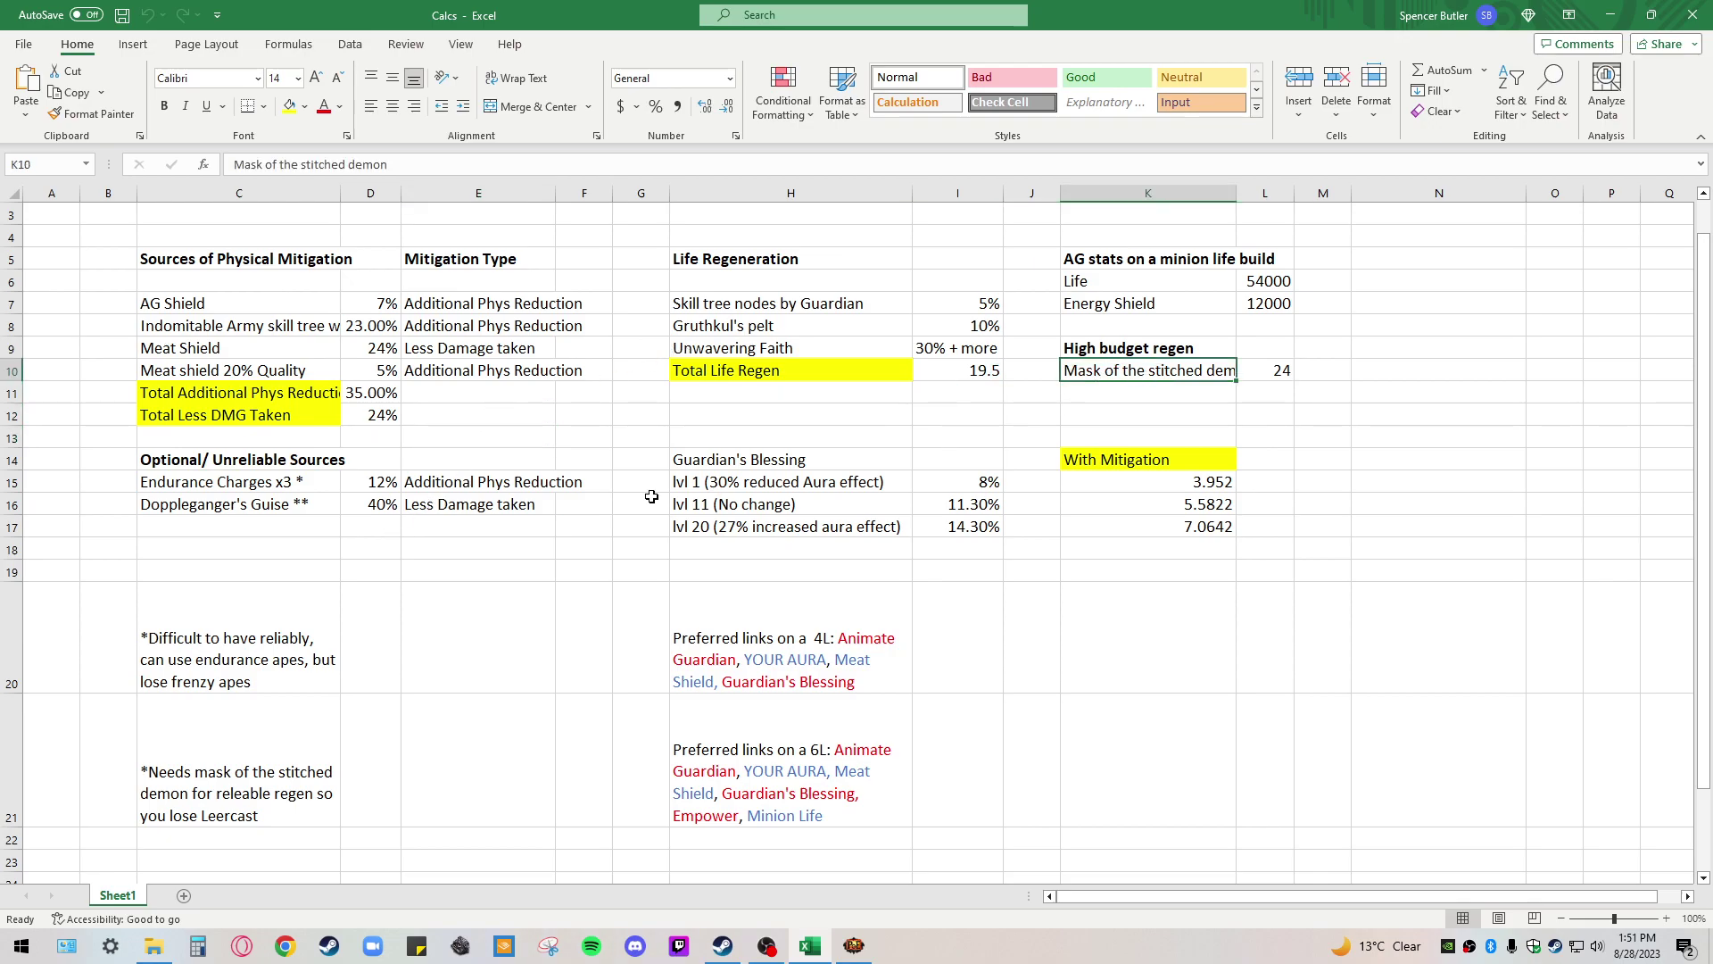
pyautogui.click(272, 504)
pyautogui.click(1136, 370)
pyautogui.click(1189, 415)
pyautogui.click(1132, 370)
# Switch to Path of Exile and examine the allocated nodes on the passive skill tree.
pyautogui.click(855, 946)
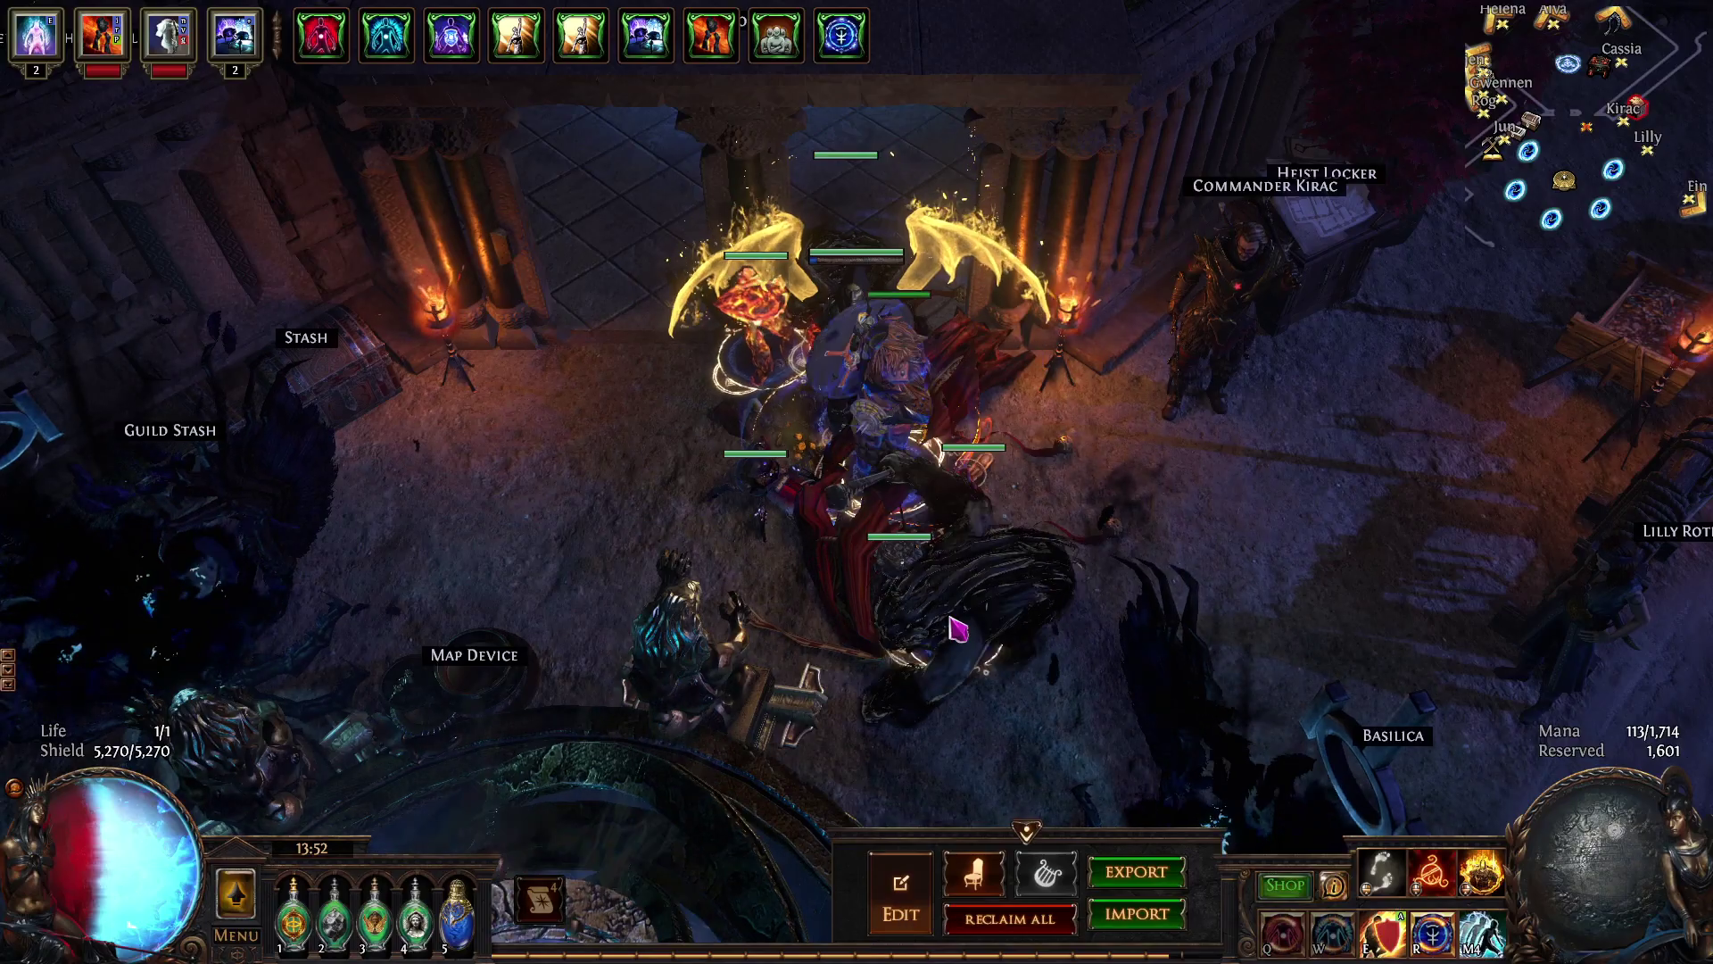
pyautogui.press('p')
pyautogui.moveTo(924, 344)
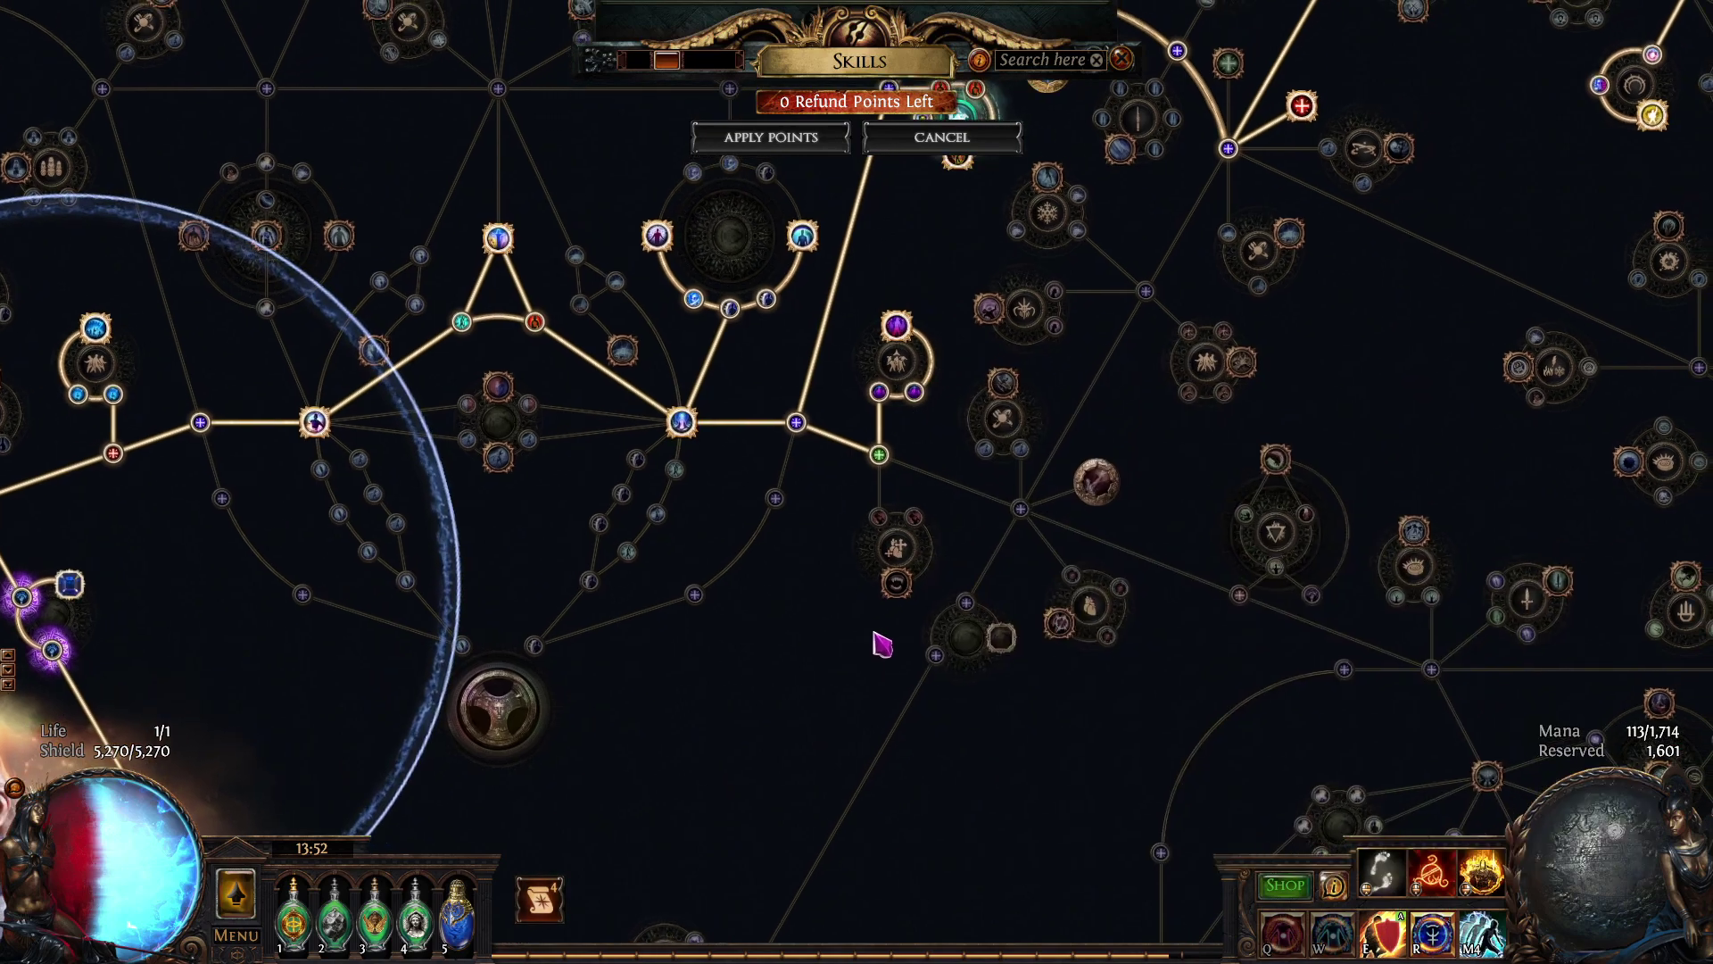
# Switch to Excel and check the Mask of the stitched demon regen formula against the Gruthkul's pelt entry.
pyautogui.hotkey('alt', 'Tab')
pyautogui.click(1095, 389)
pyautogui.click(1109, 373)
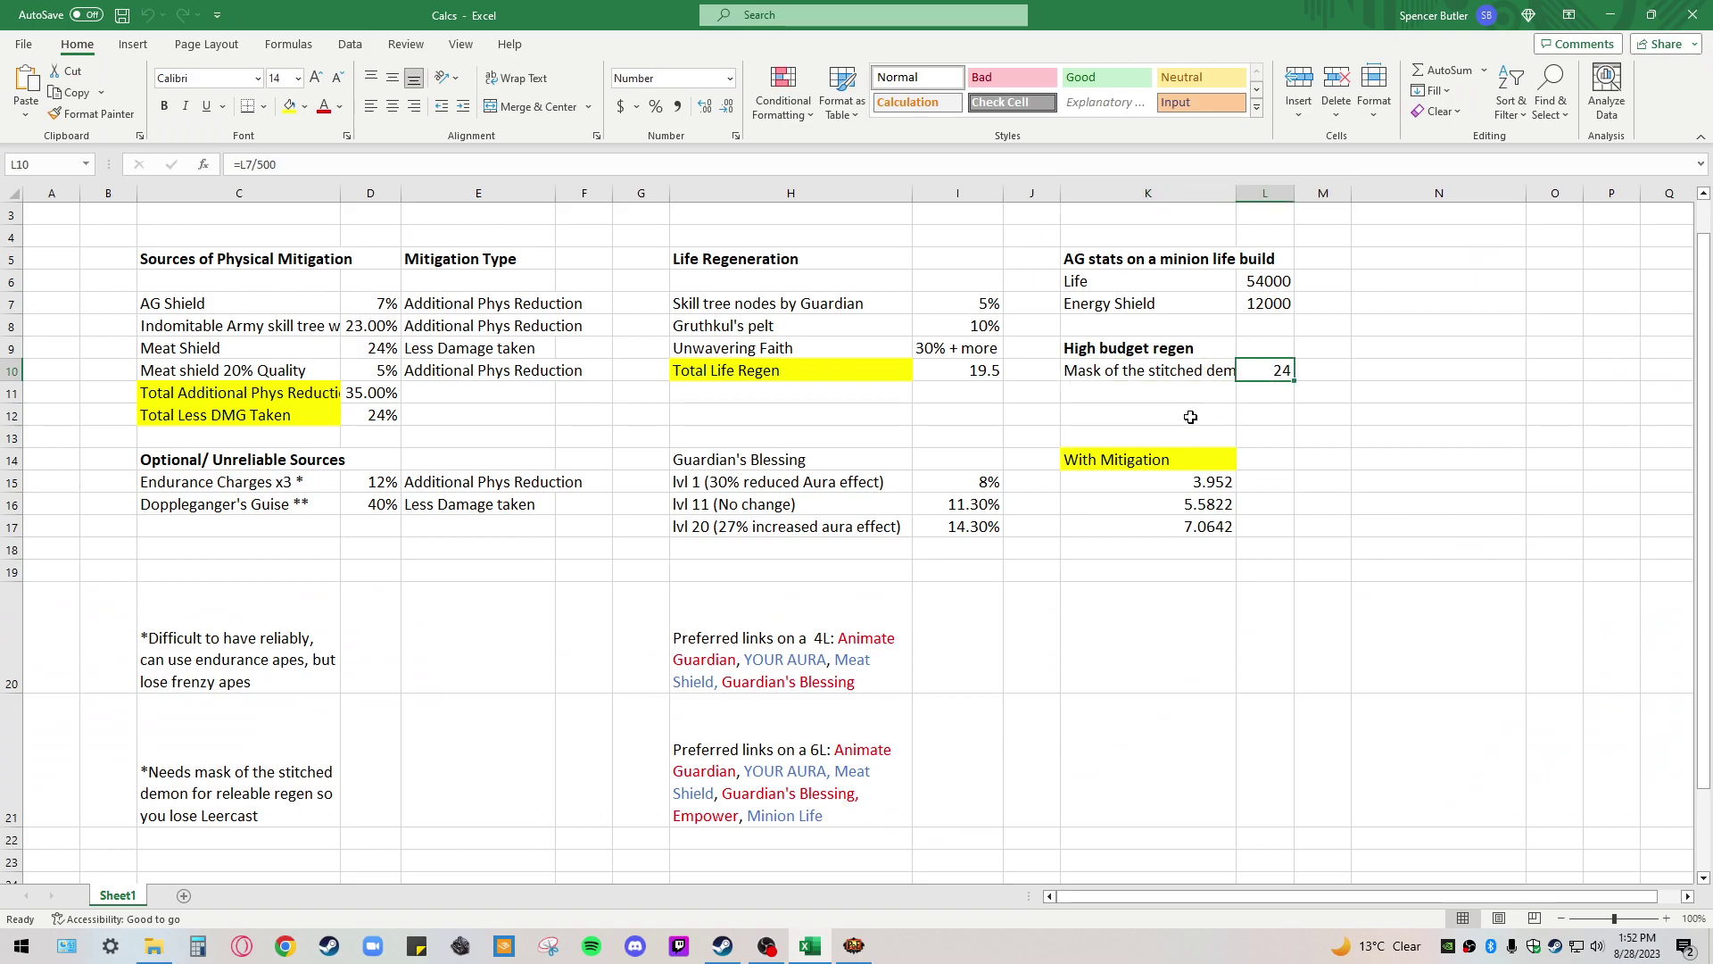
pyautogui.click(848, 329)
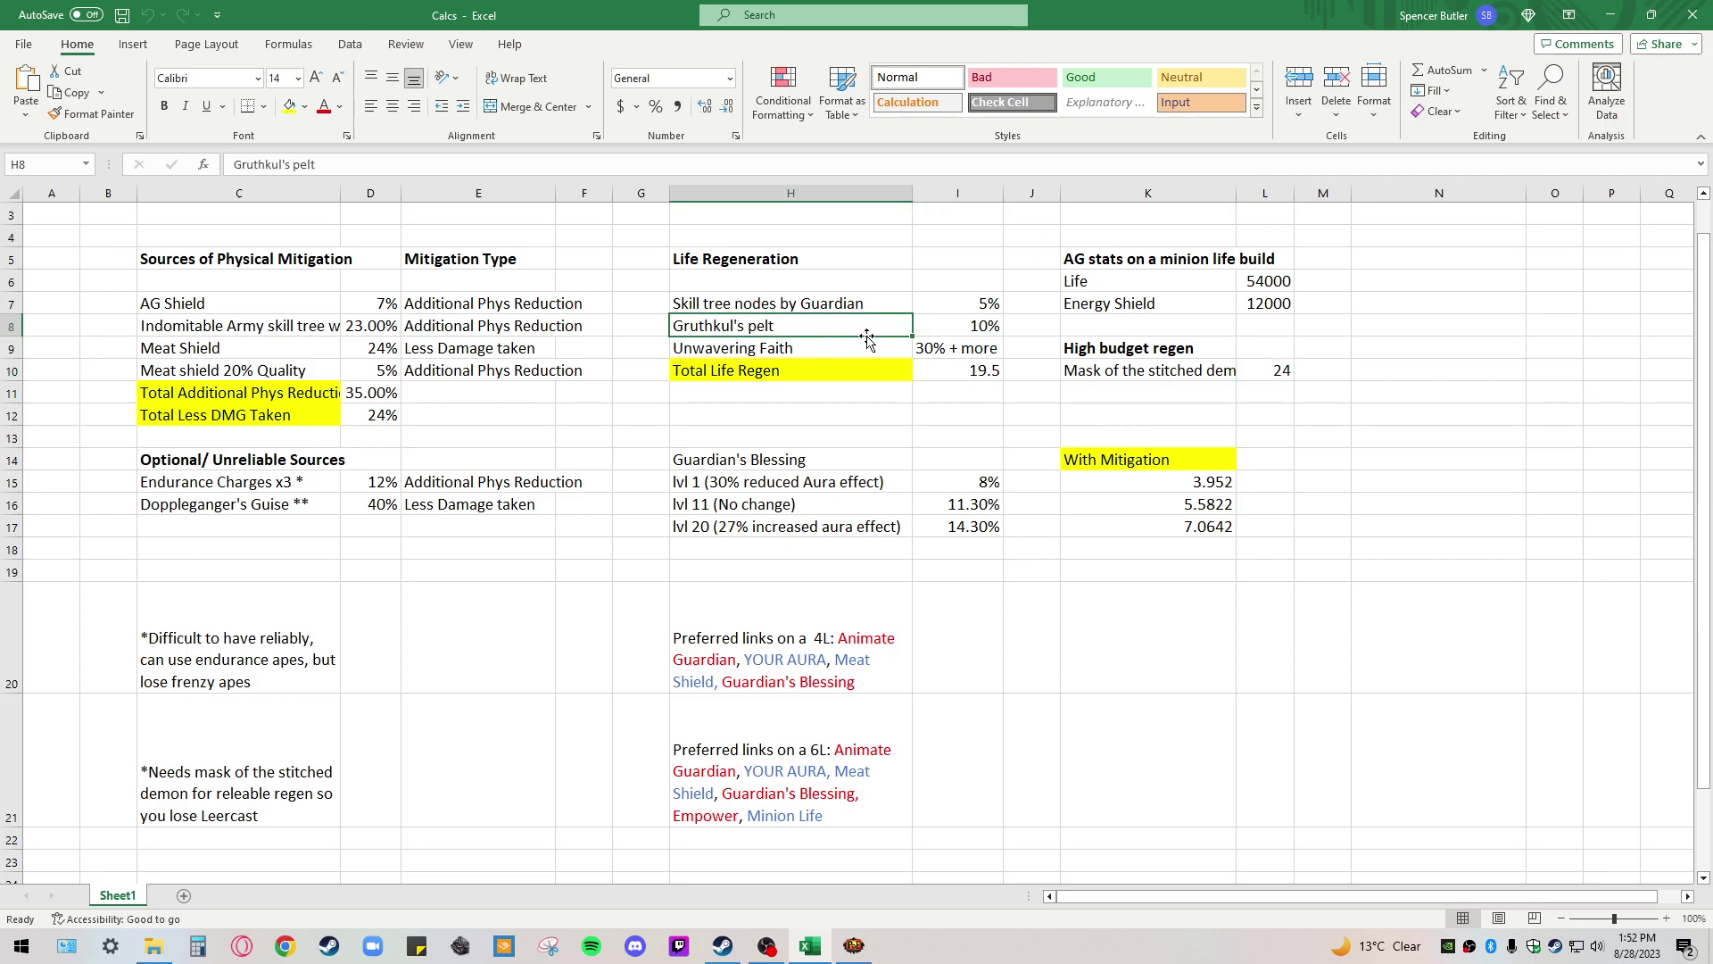
pyautogui.click(1130, 393)
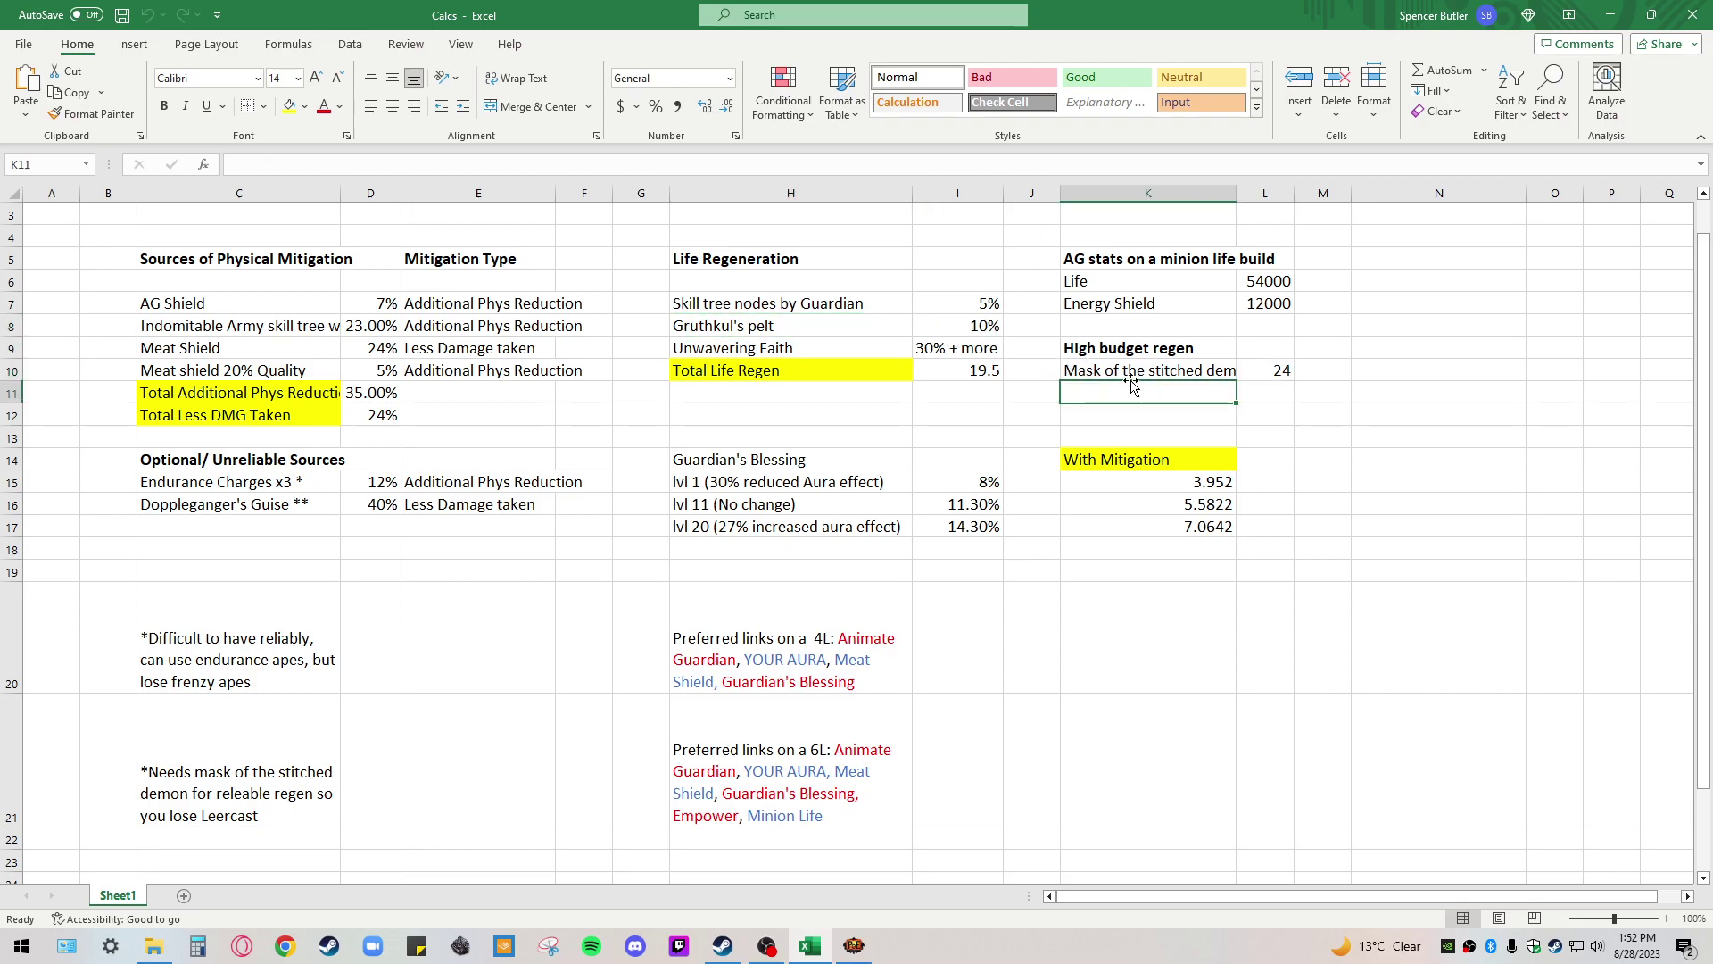
pyautogui.click(1132, 370)
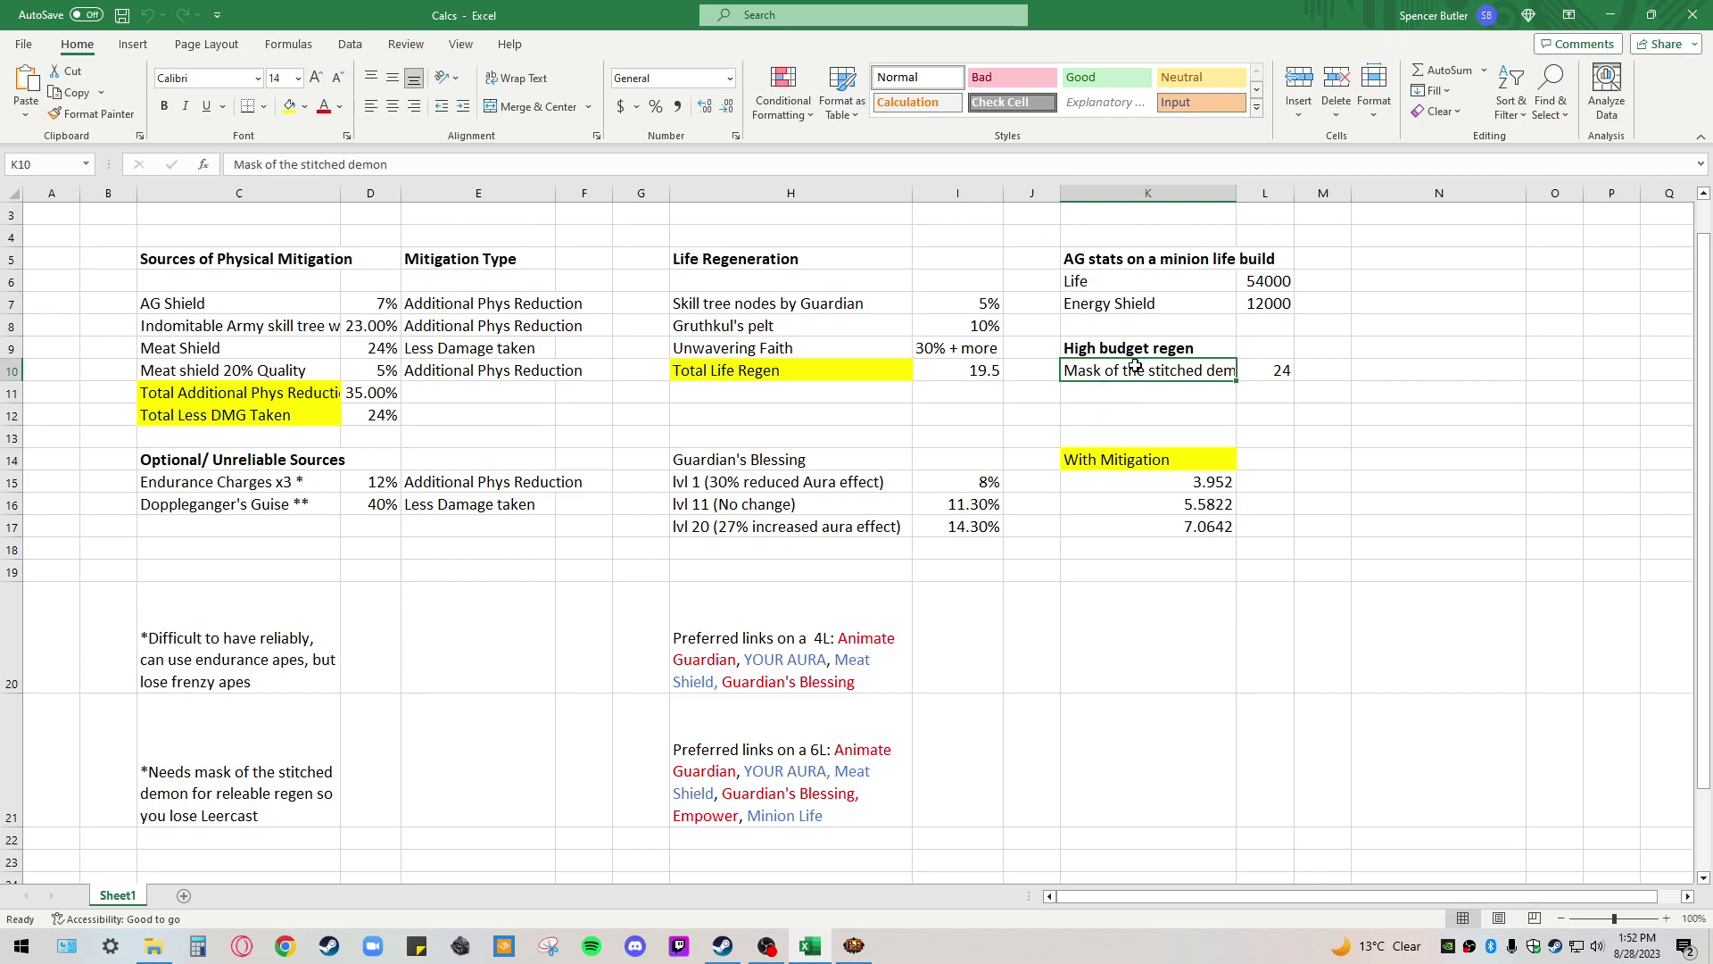
# Review Doppleganger's Guise again along with the total physical reduction and less damage taken rows.
pyautogui.click(223, 509)
pyautogui.click(501, 641)
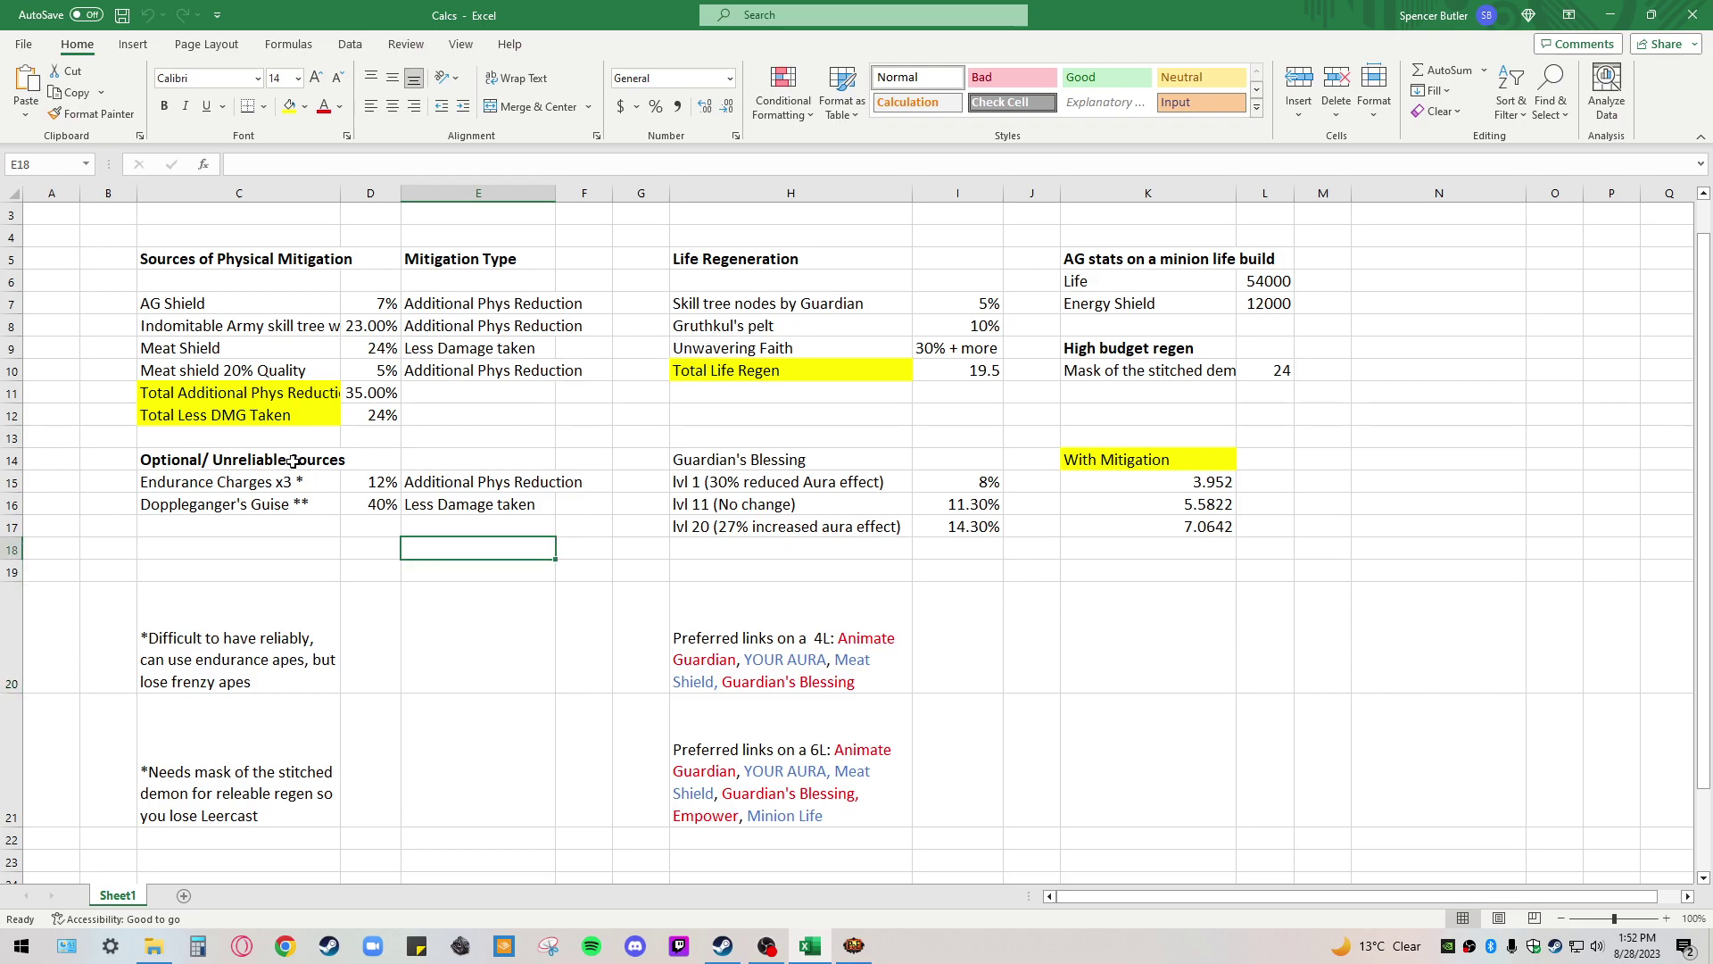
pyautogui.click(272, 397)
pyautogui.click(254, 432)
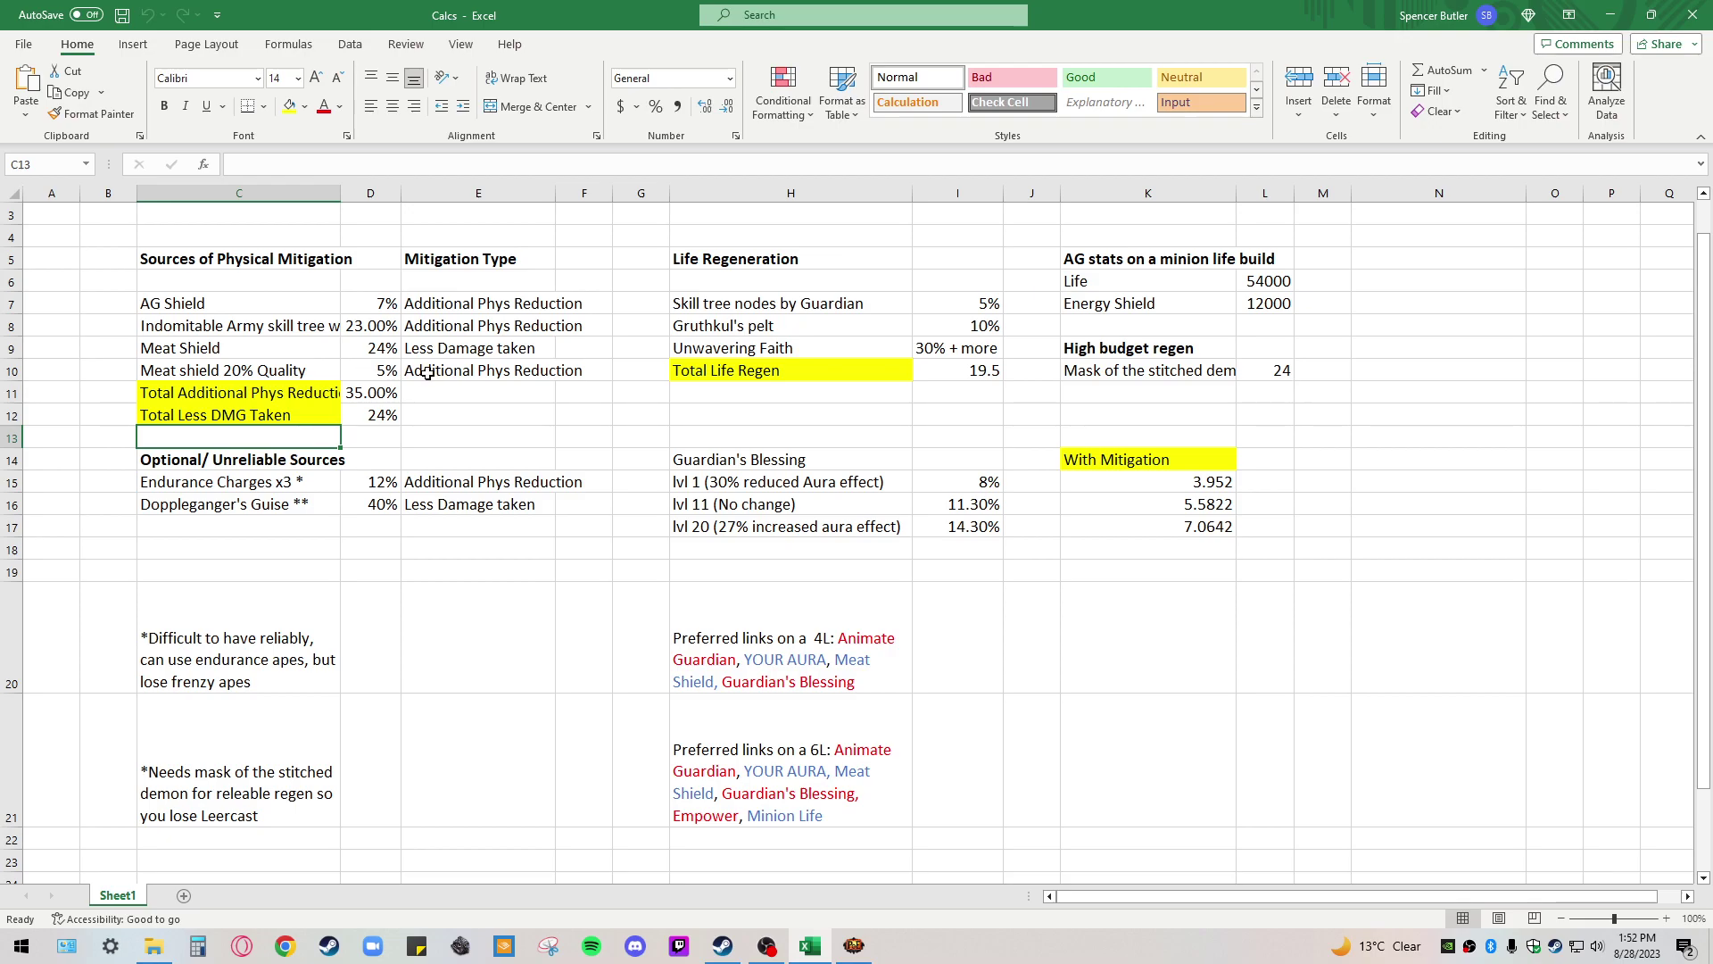
# Check the With Mitigation formula for the level 1 Guardian's Blessing row.
pyautogui.click(391, 431)
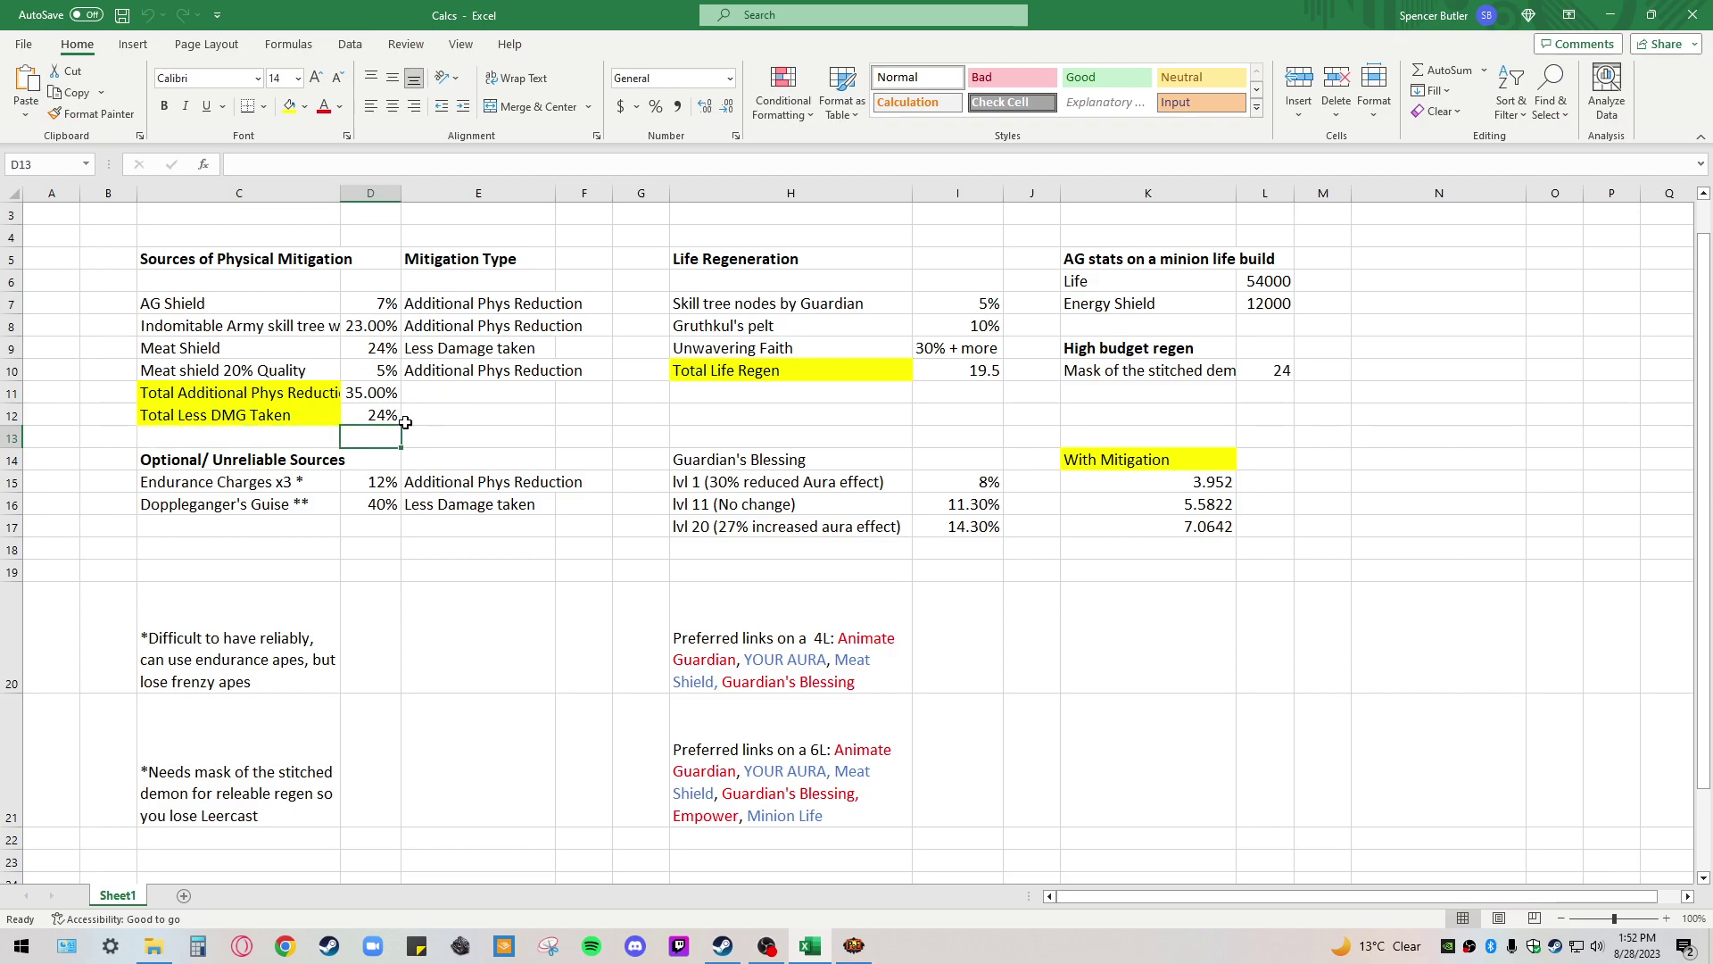
pyautogui.click(1068, 425)
pyautogui.click(1171, 473)
pyautogui.click(1156, 457)
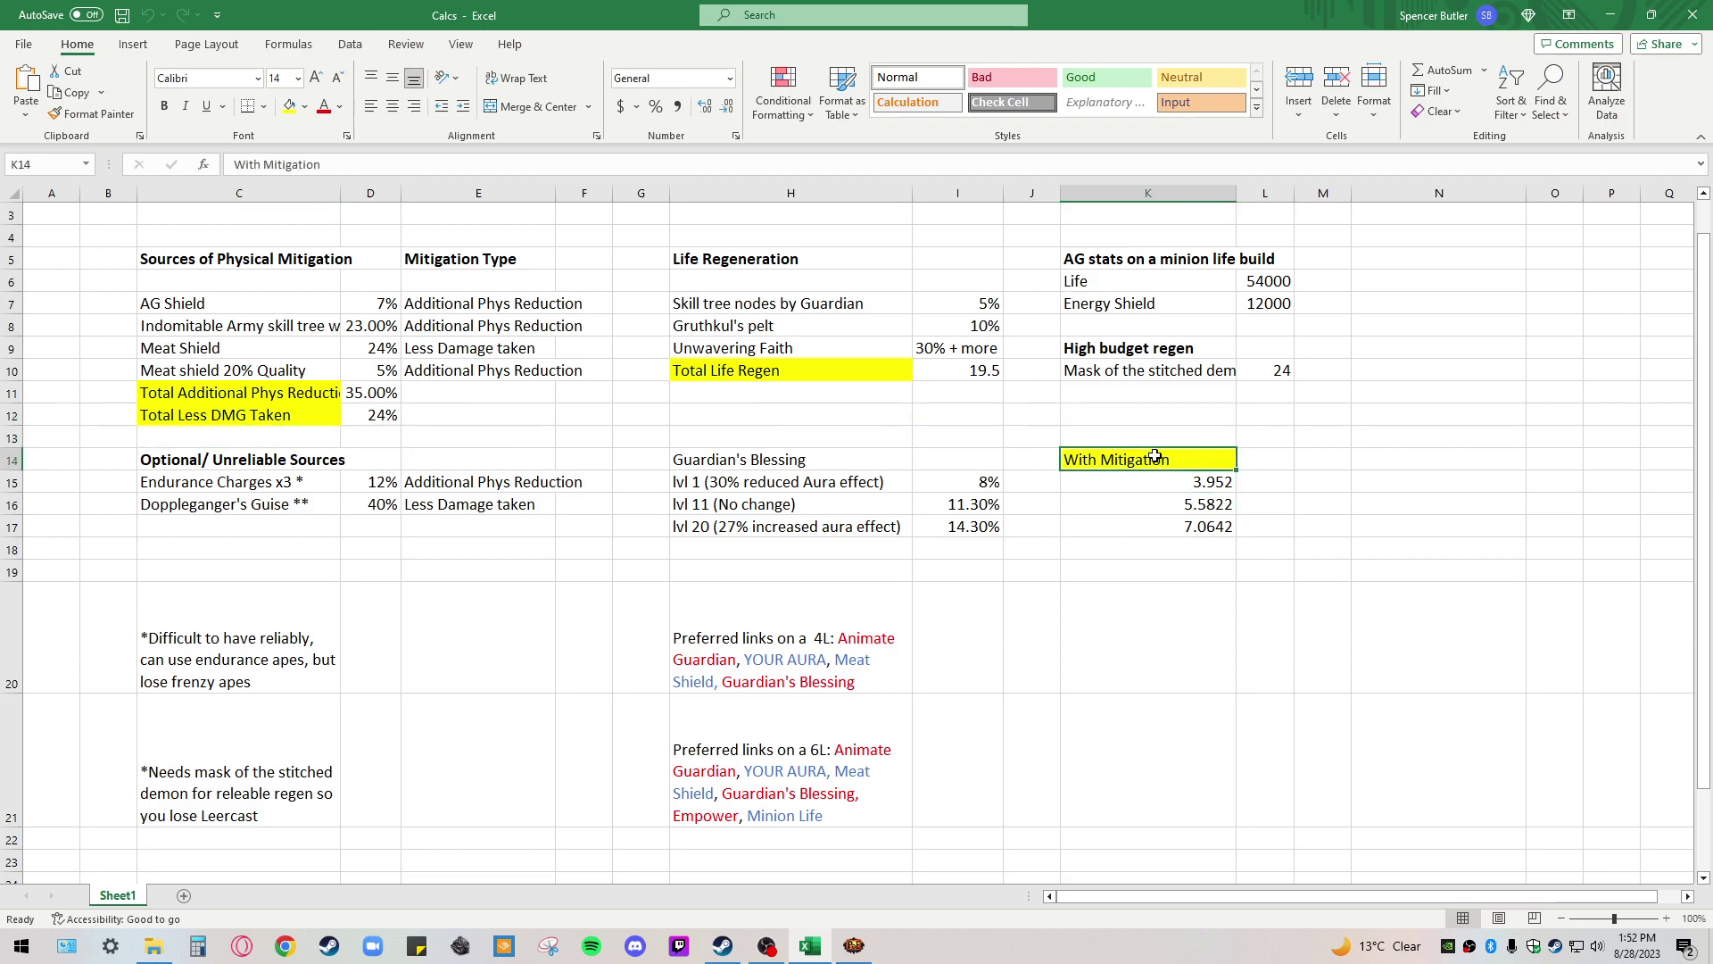
pyautogui.click(744, 483)
pyautogui.click(1145, 485)
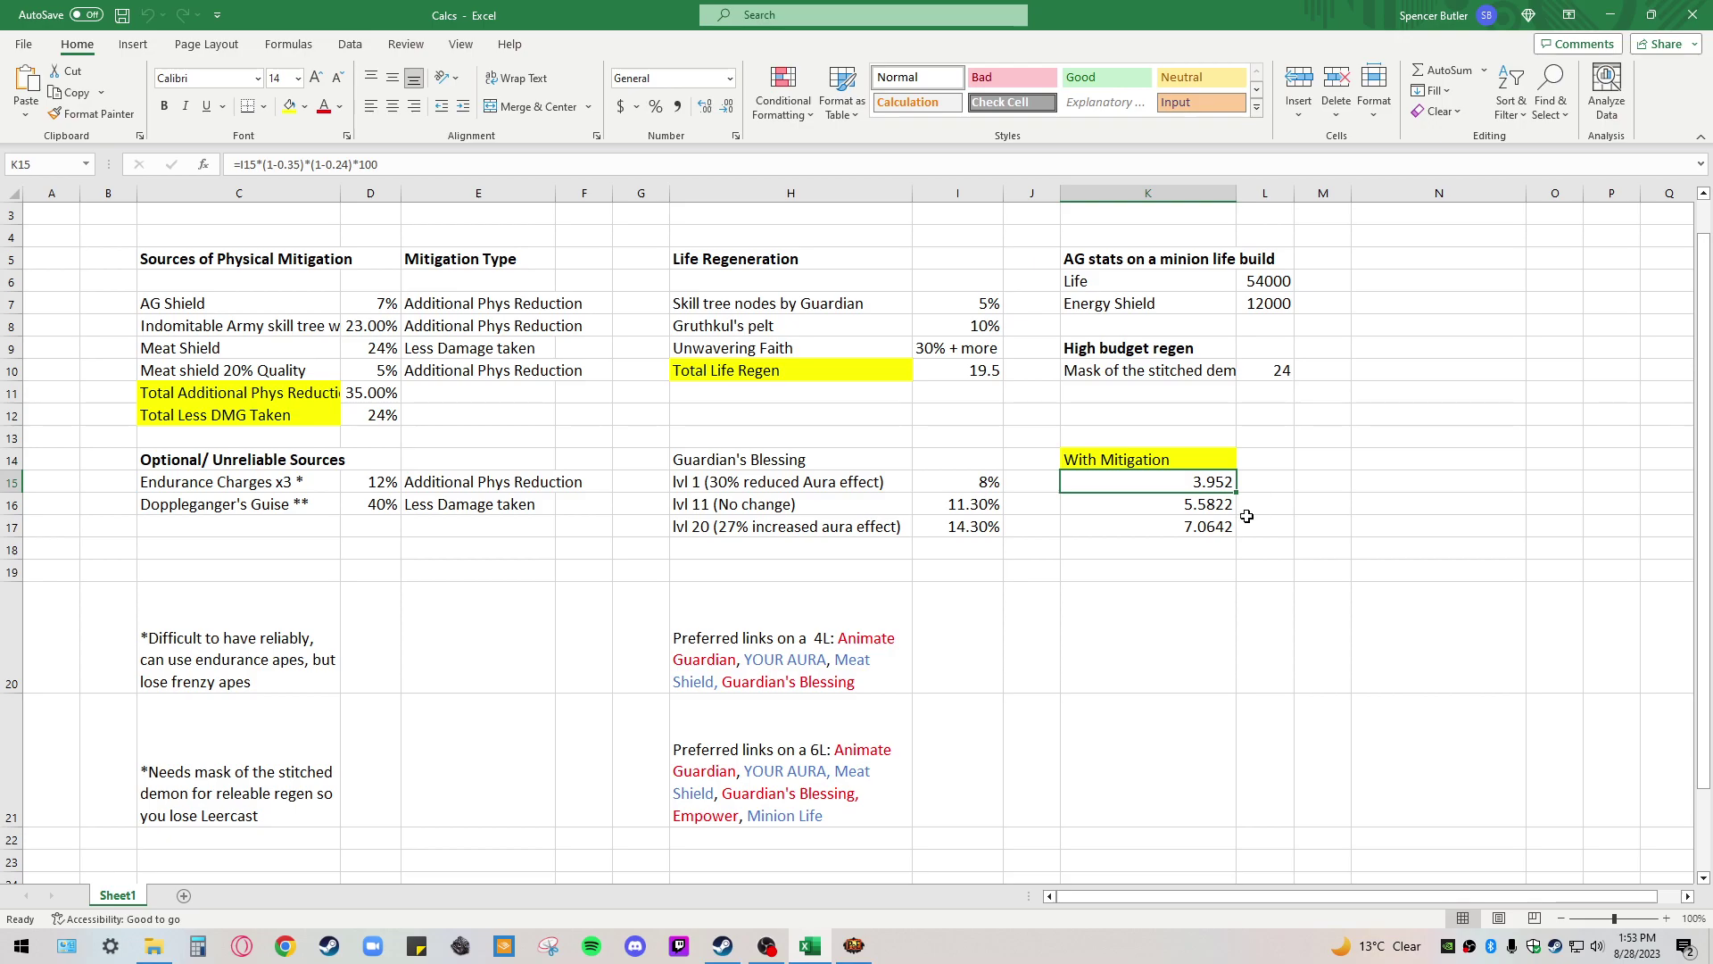
# Compare the level 11 and level 20 Guardian's Blessing rows with their With Mitigation values.
pyautogui.click(730, 505)
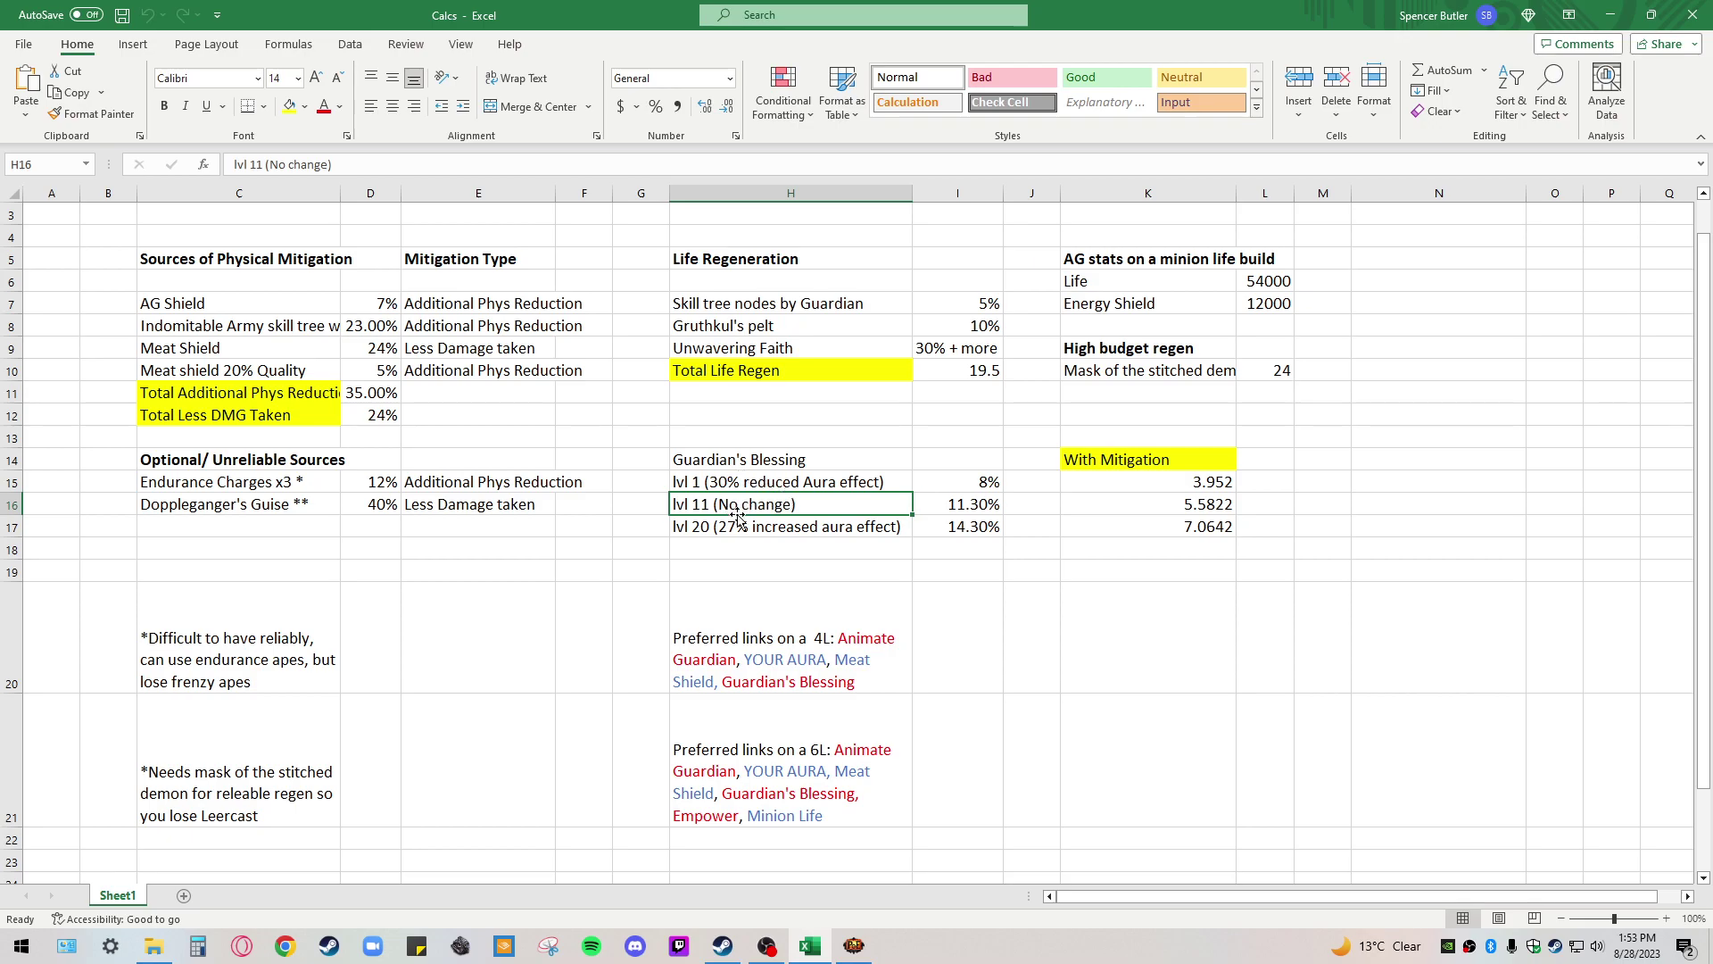
pyautogui.click(973, 506)
pyautogui.click(1165, 507)
pyautogui.click(881, 589)
pyautogui.click(766, 532)
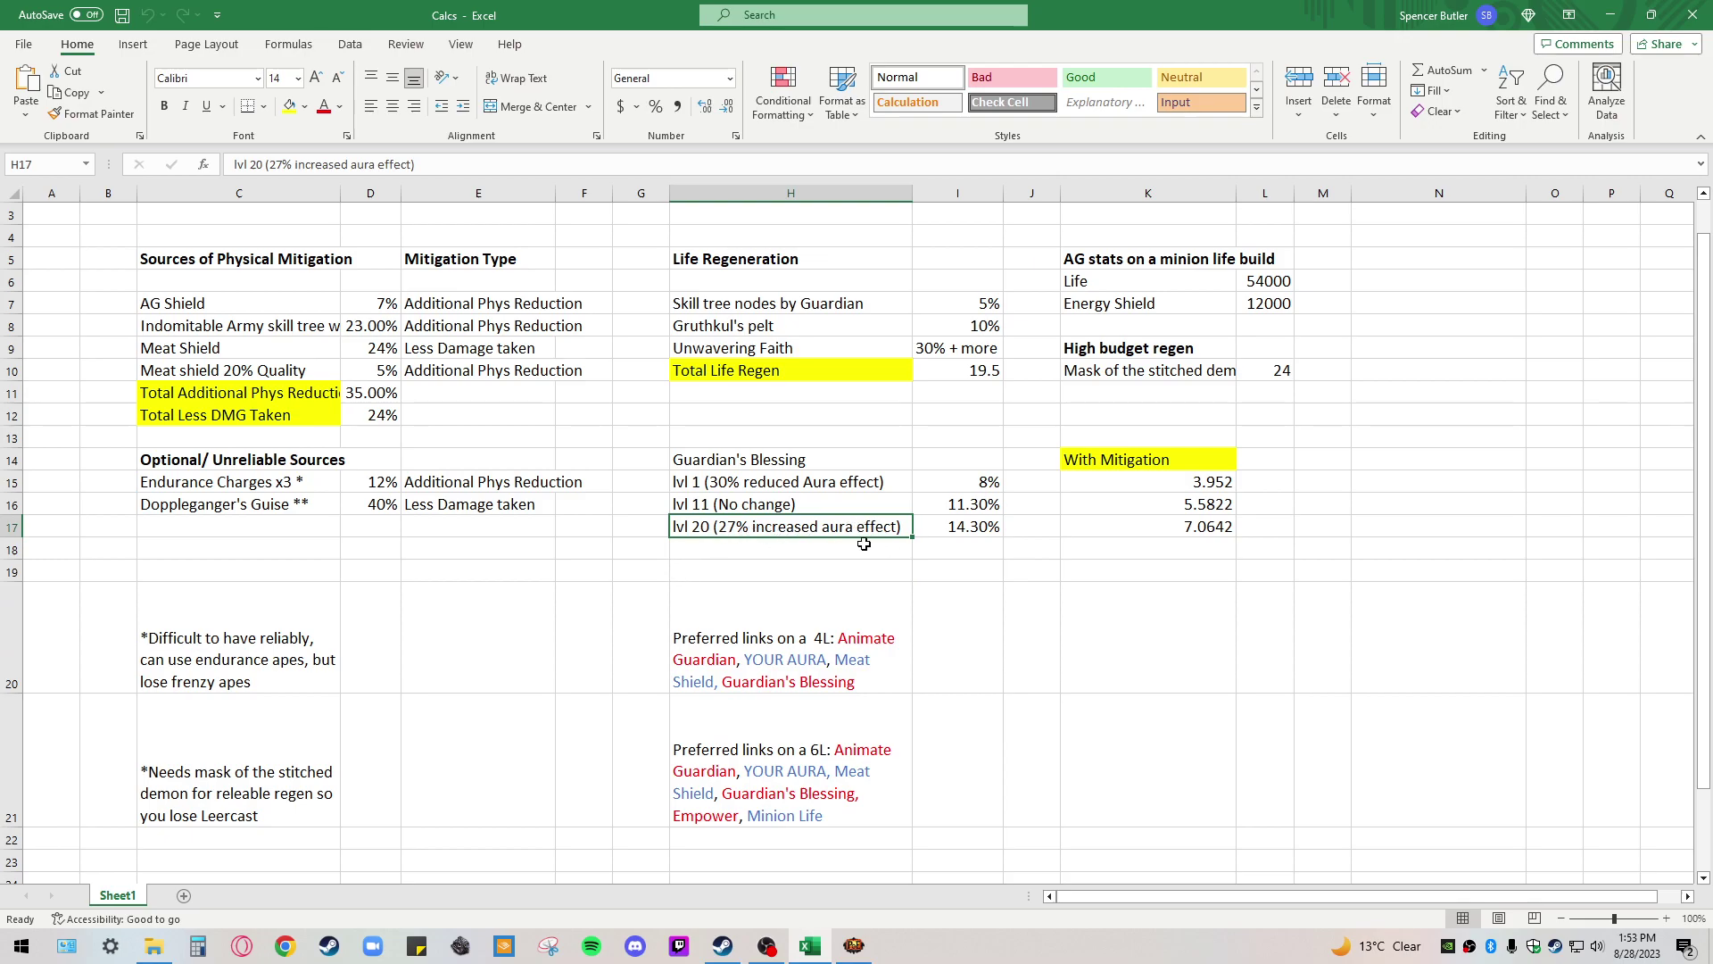
pyautogui.click(1123, 526)
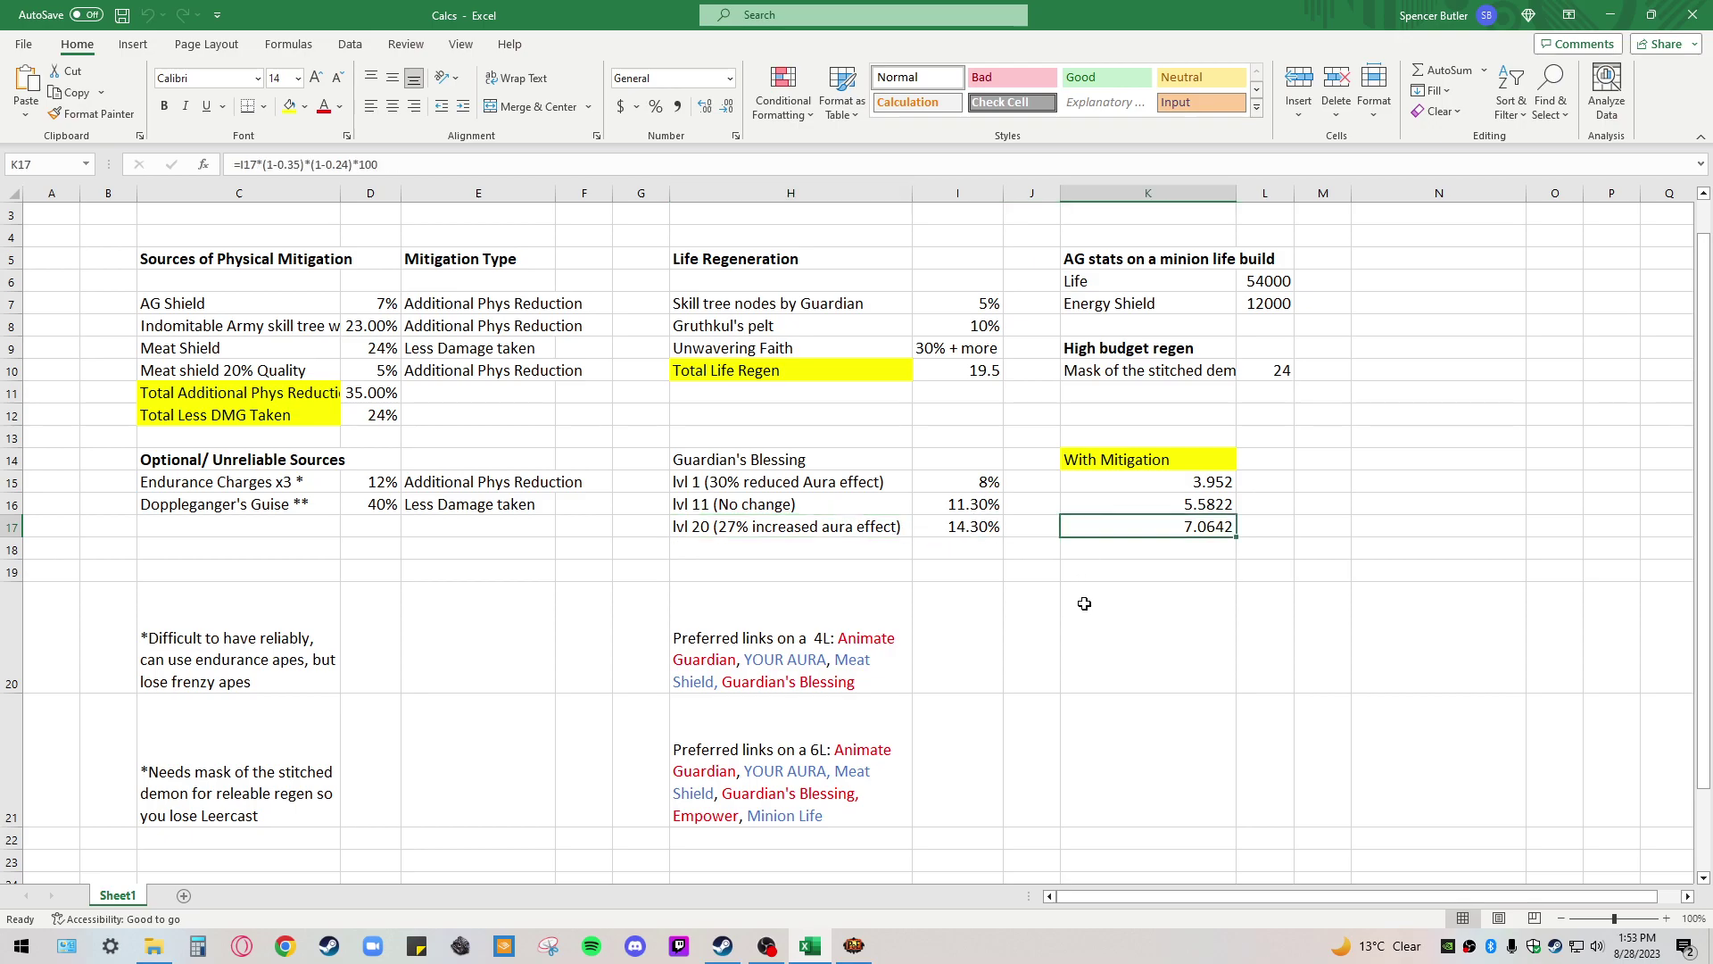
pyautogui.click(1096, 661)
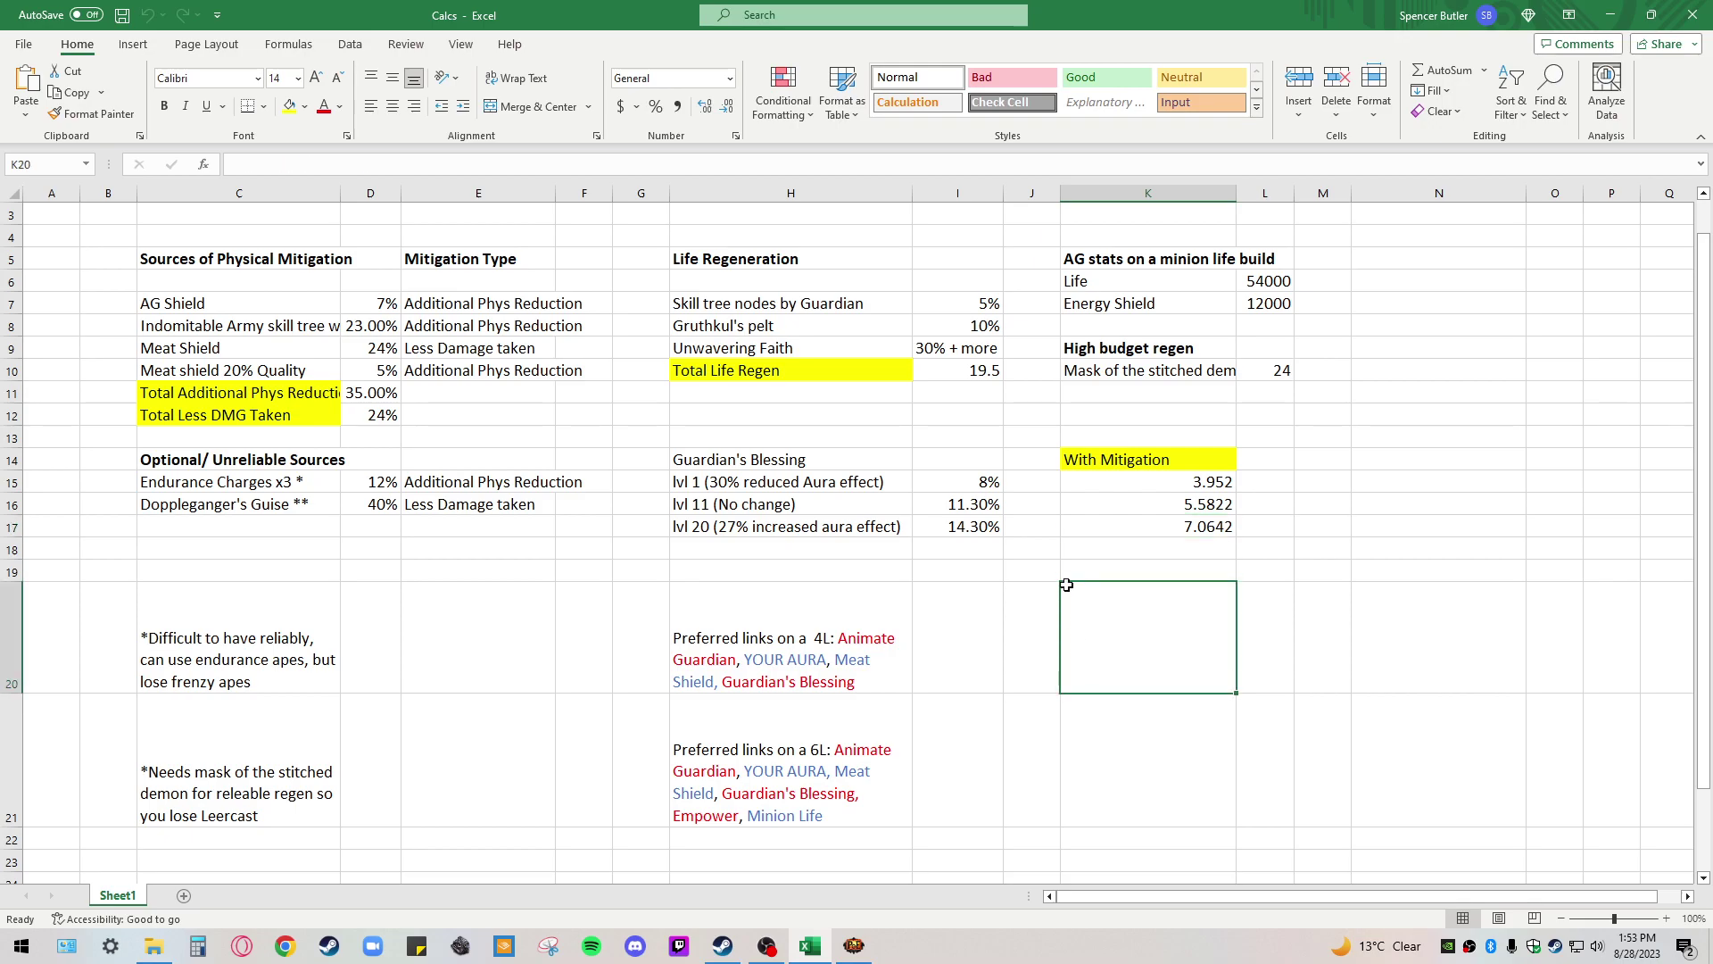
# Review the life regeneration sources in H7:I9 and the Total Life Regen formula against the level 20 With Mitigation value.
pyautogui.click(800, 305)
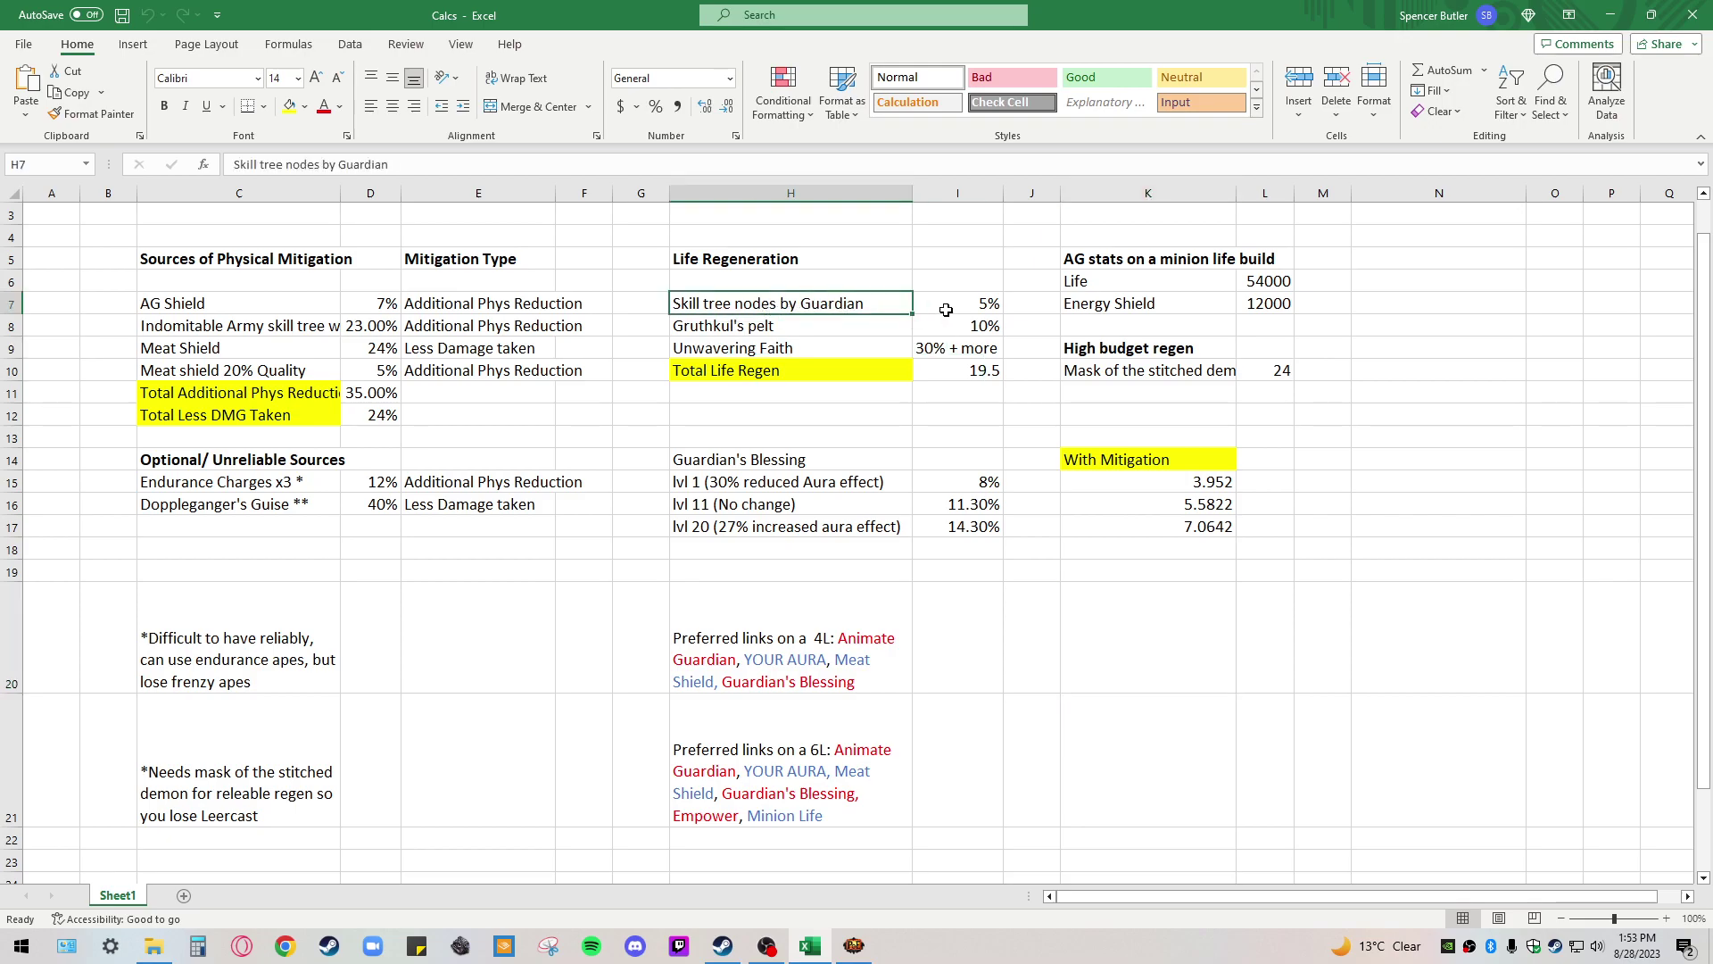
pyautogui.press('Down')
pyautogui.click(979, 331)
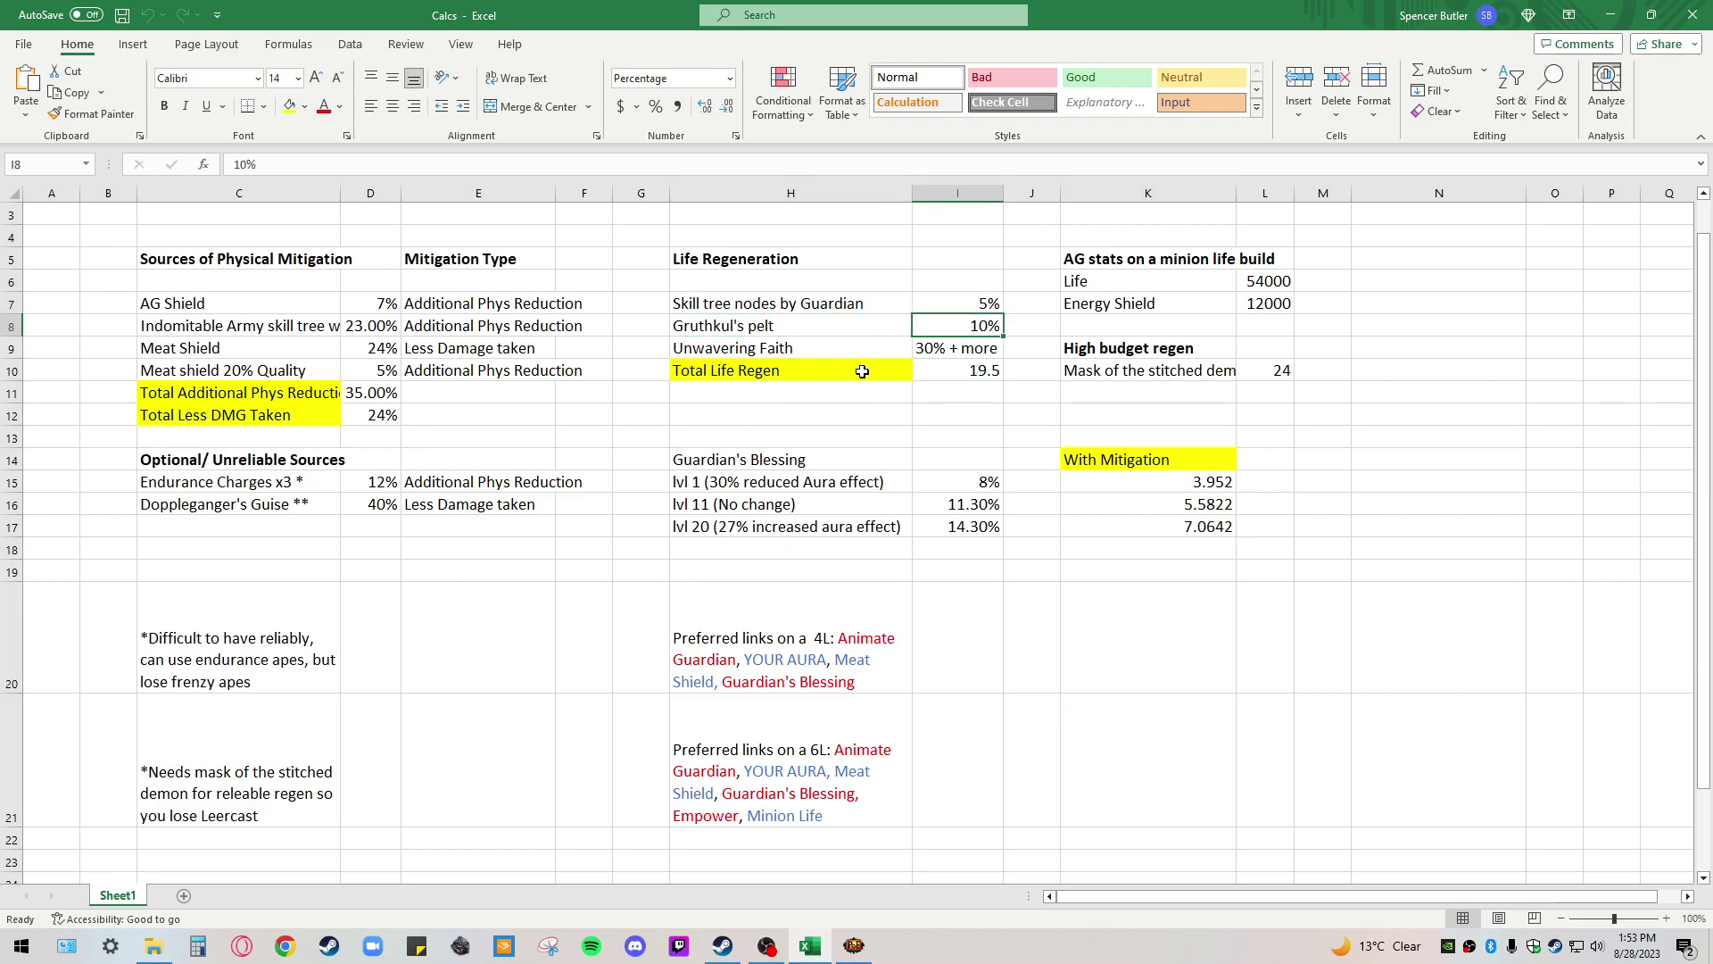
pyautogui.click(831, 350)
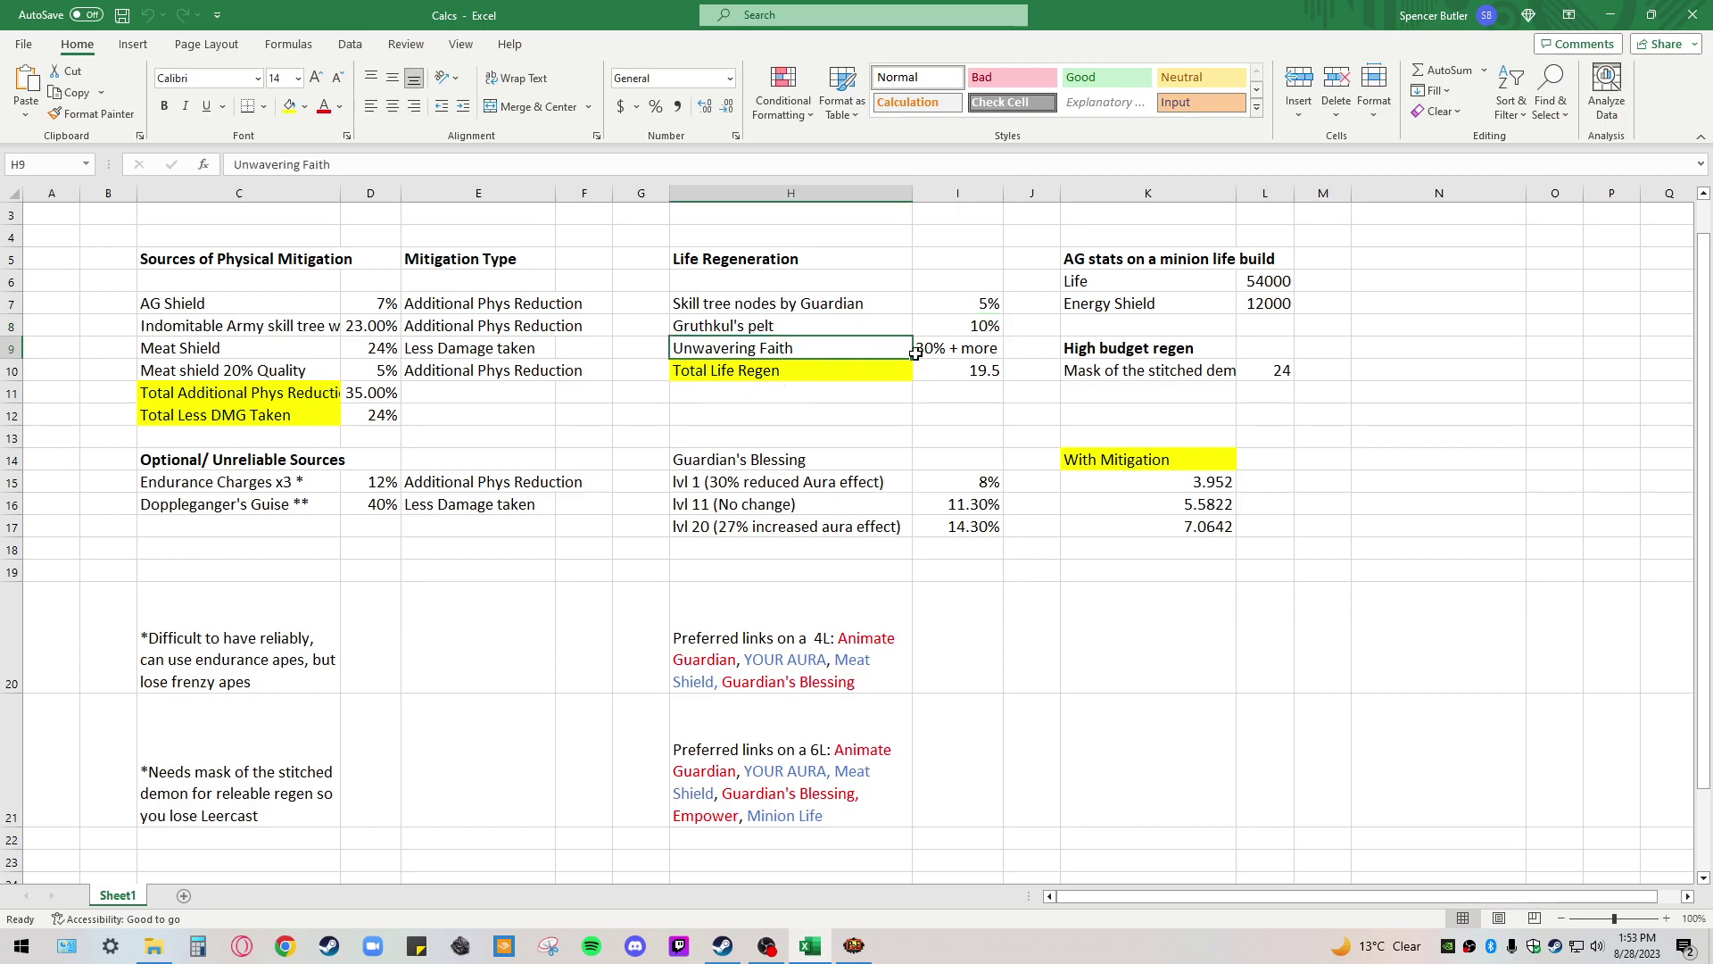
pyautogui.click(971, 351)
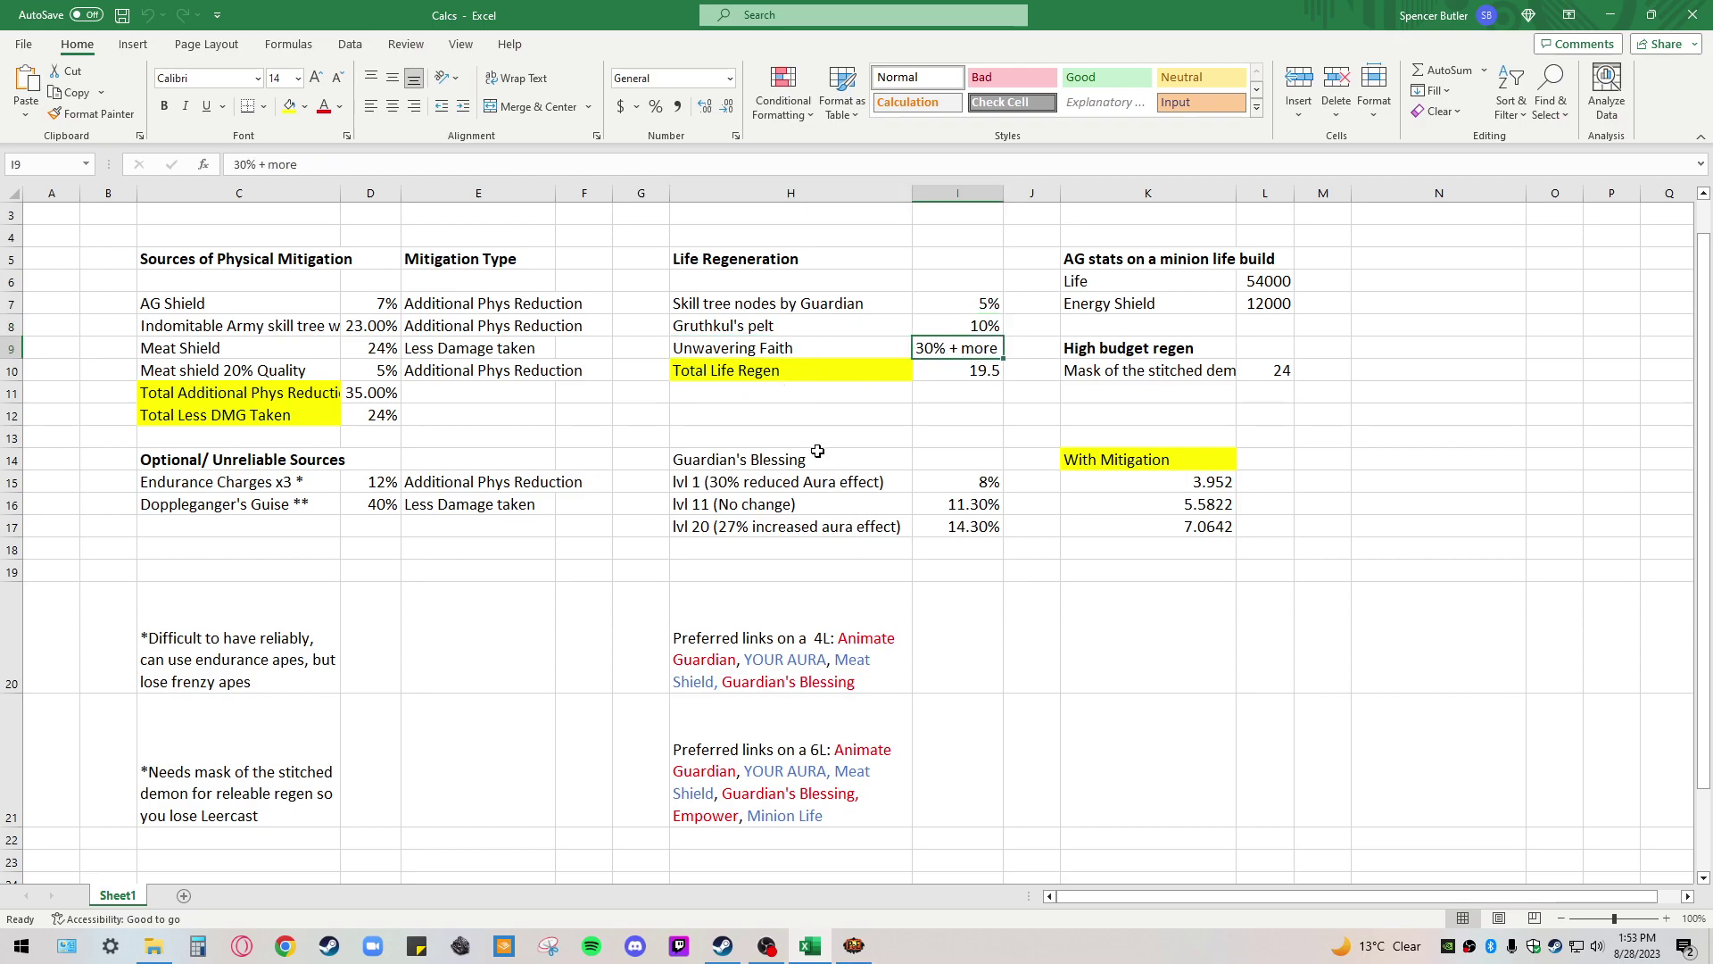
pyautogui.click(812, 369)
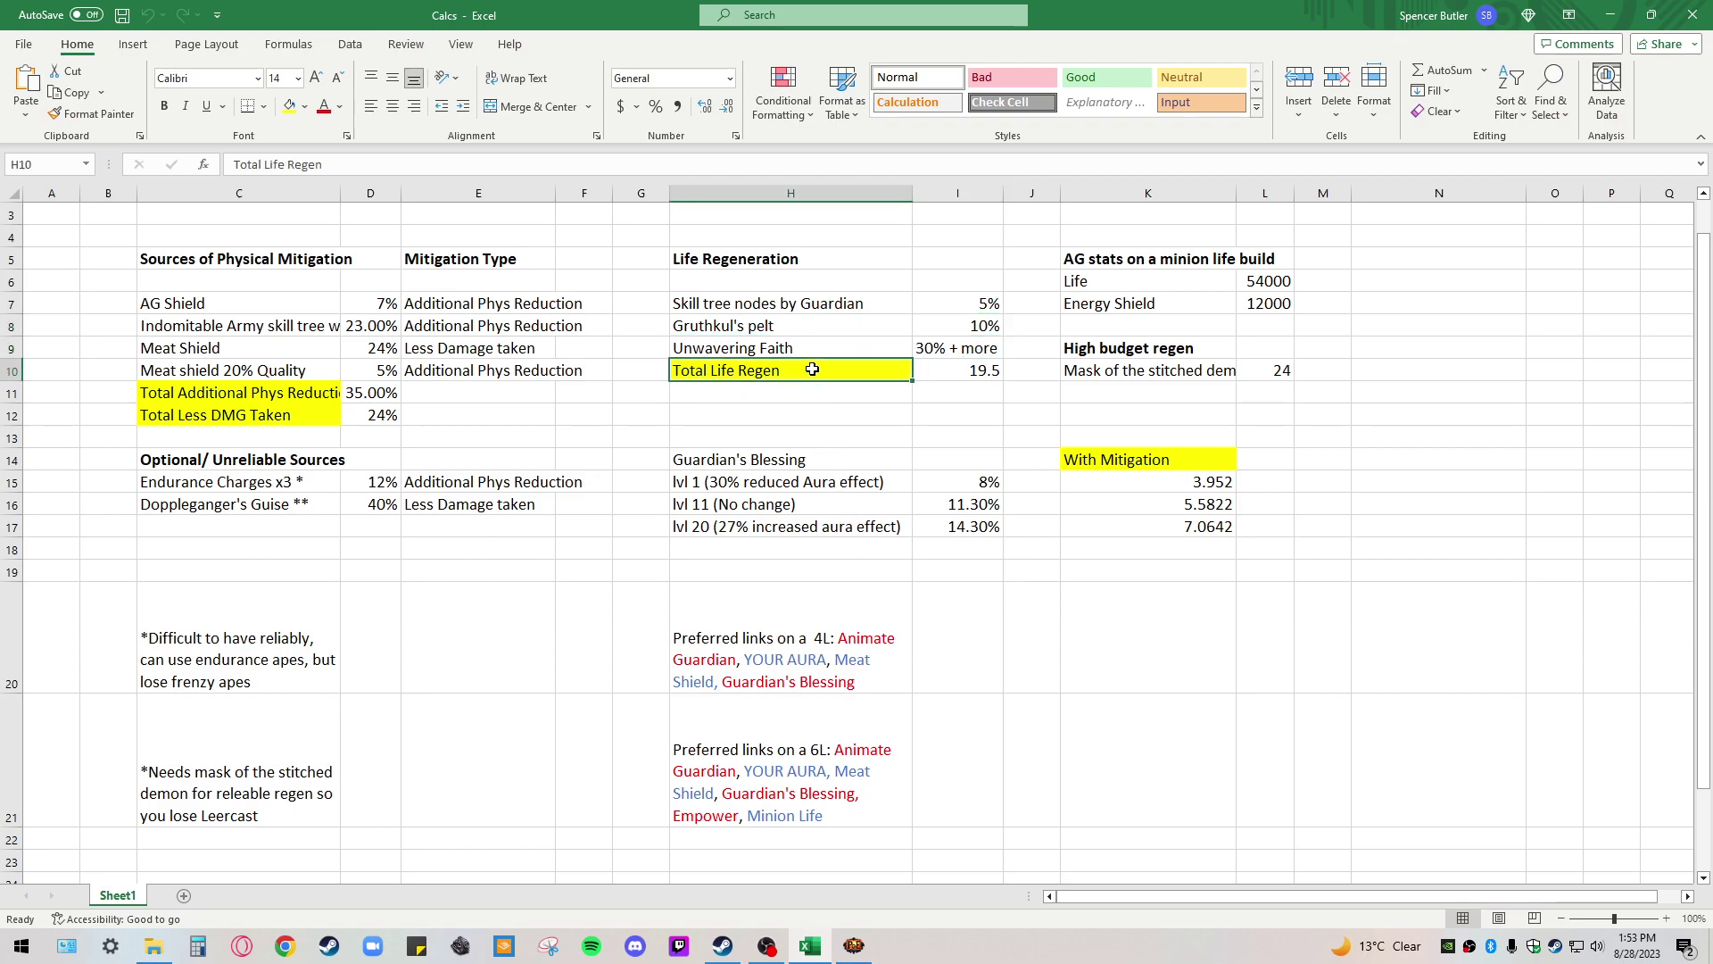
pyautogui.click(963, 371)
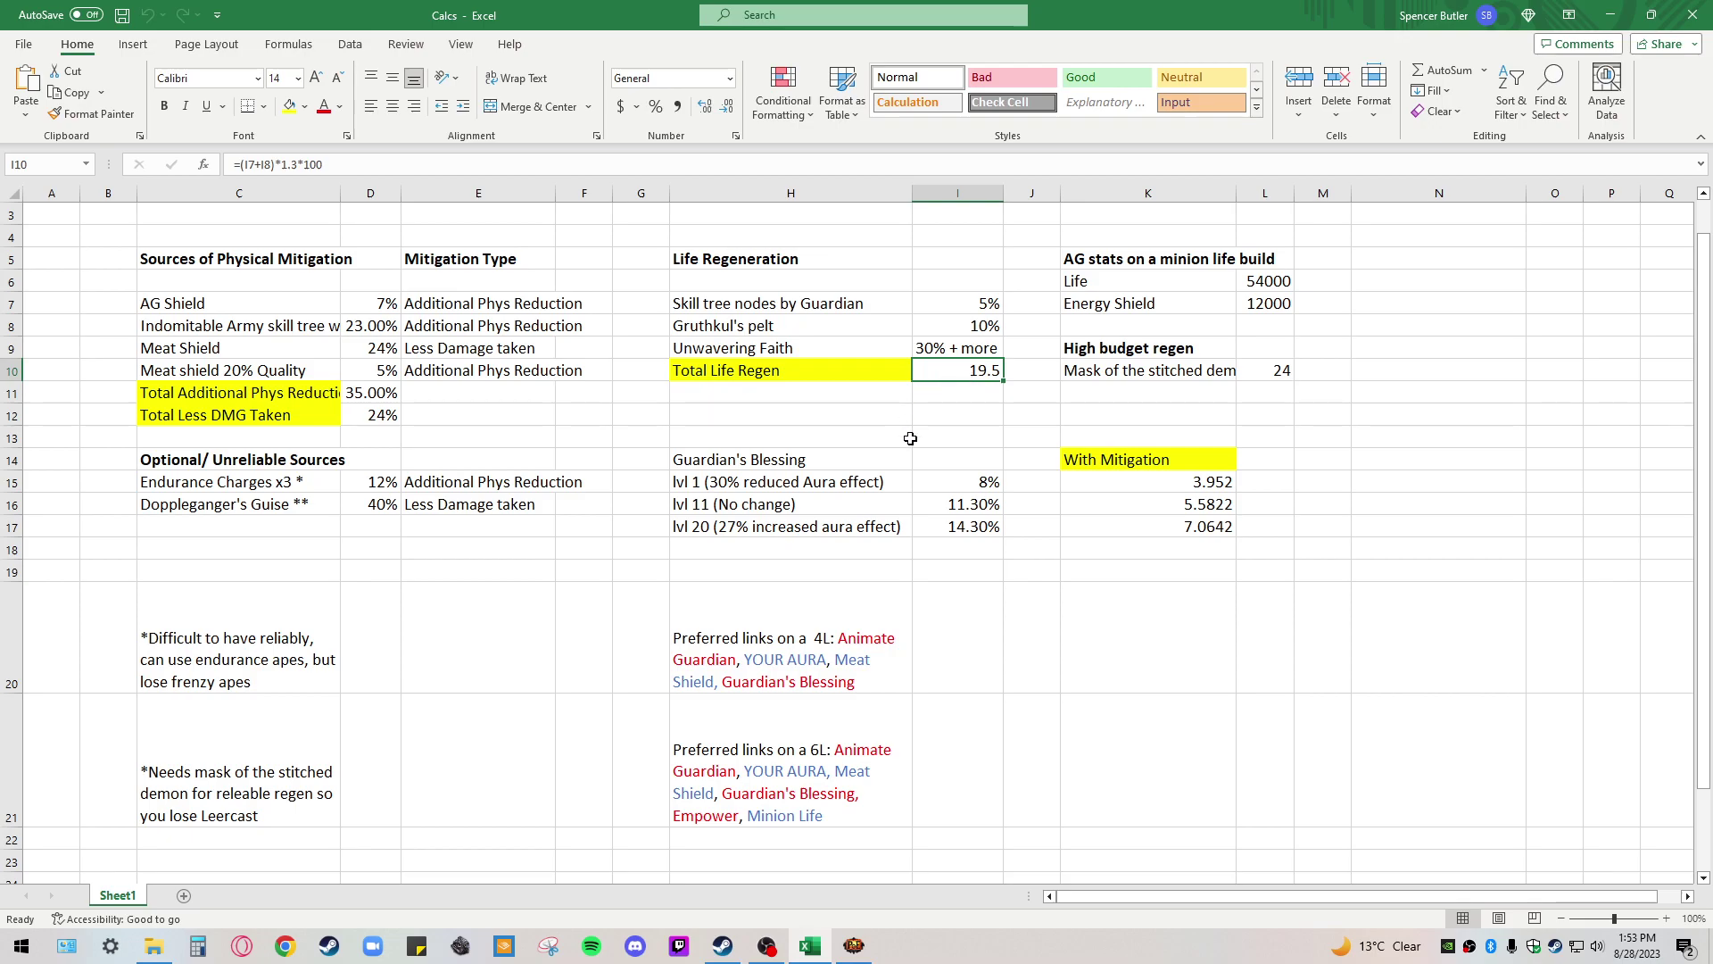
pyautogui.click(1158, 523)
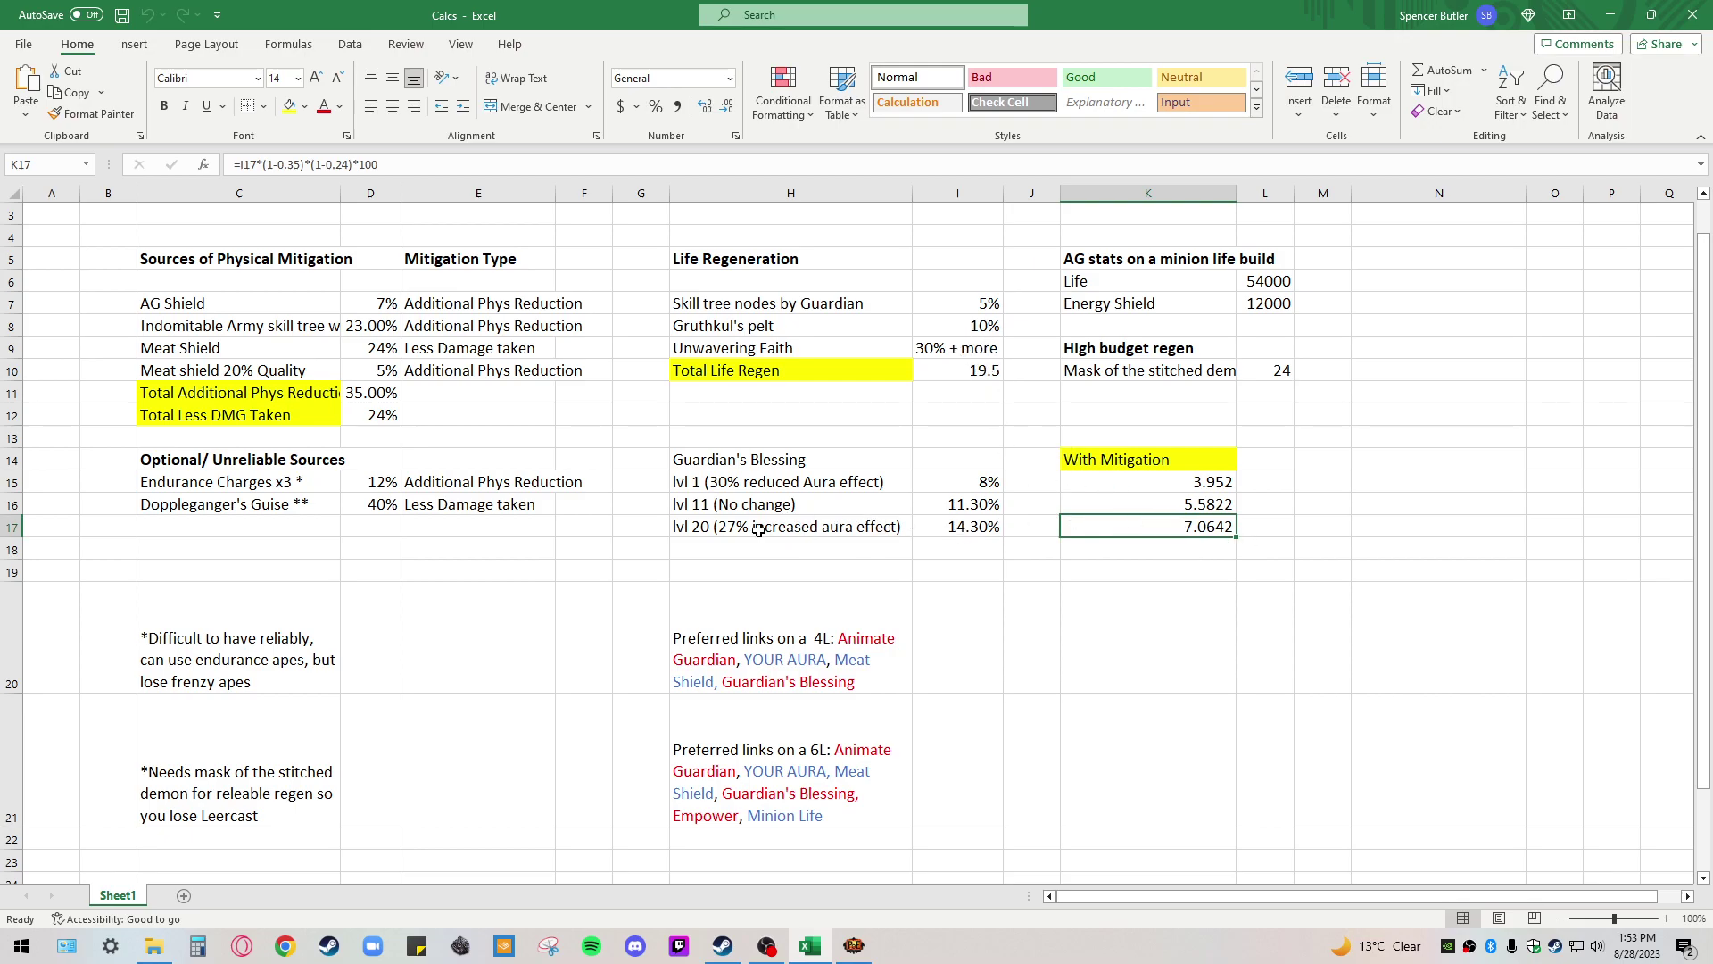
# Switch to Path of Exile and read the Decay Ward node's block bonuses on the passive skill tree.
pyautogui.click(857, 944)
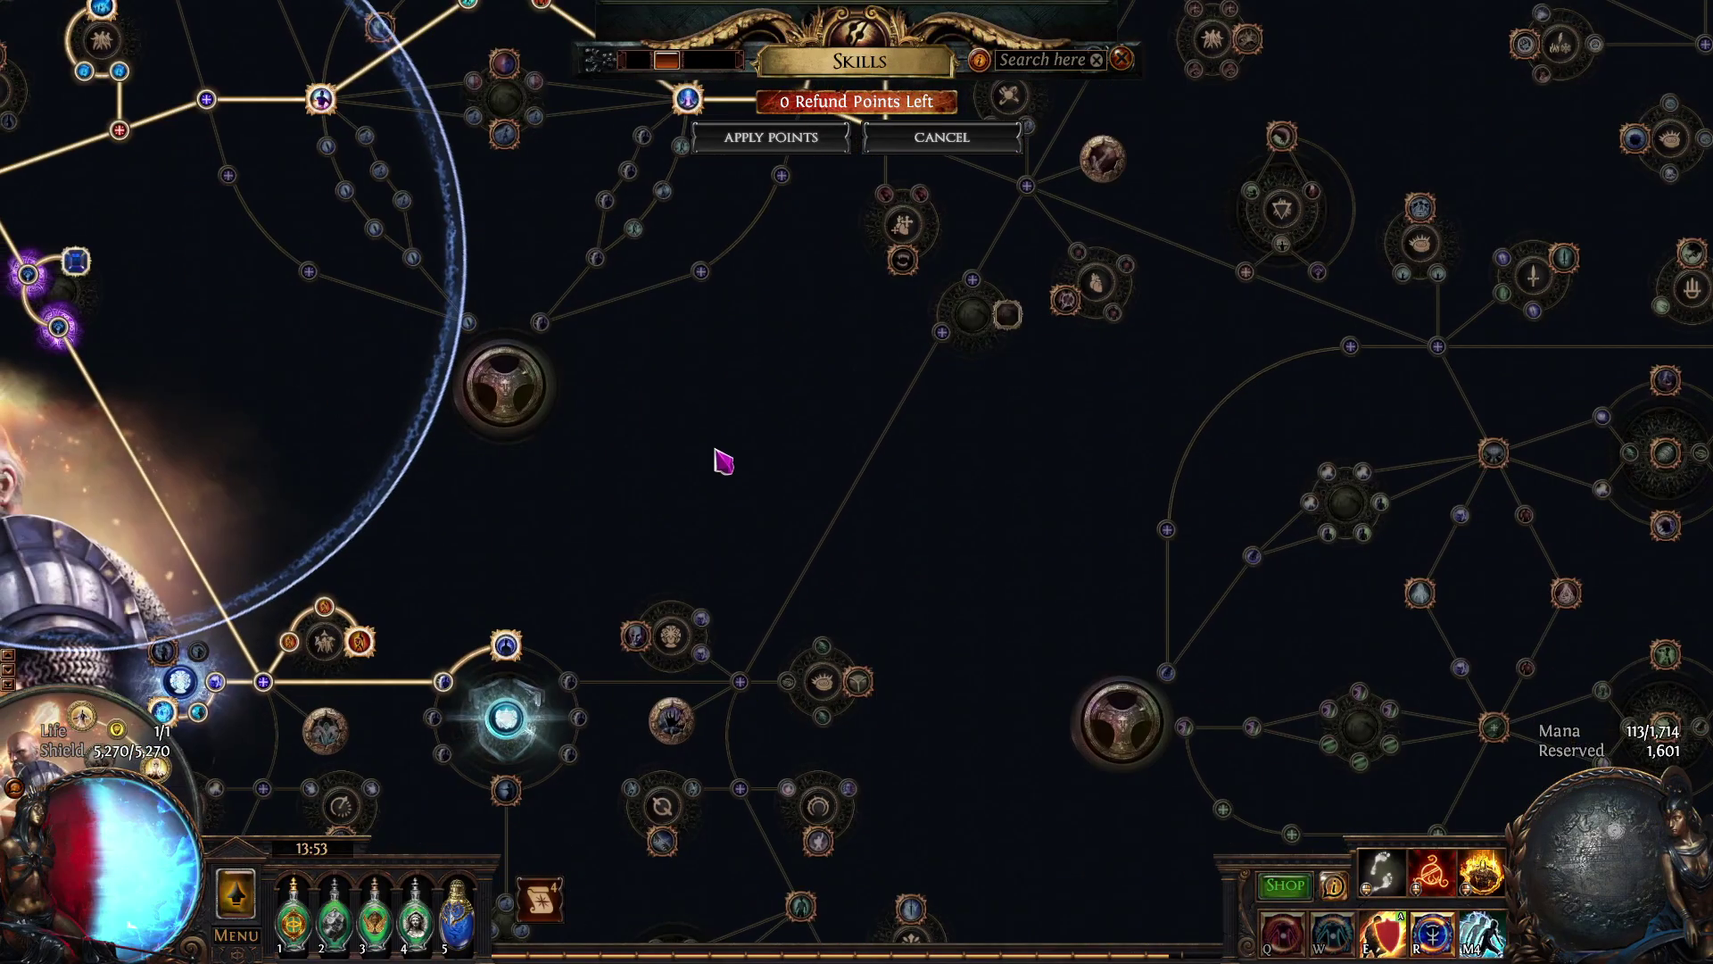
pyautogui.press('Escape')
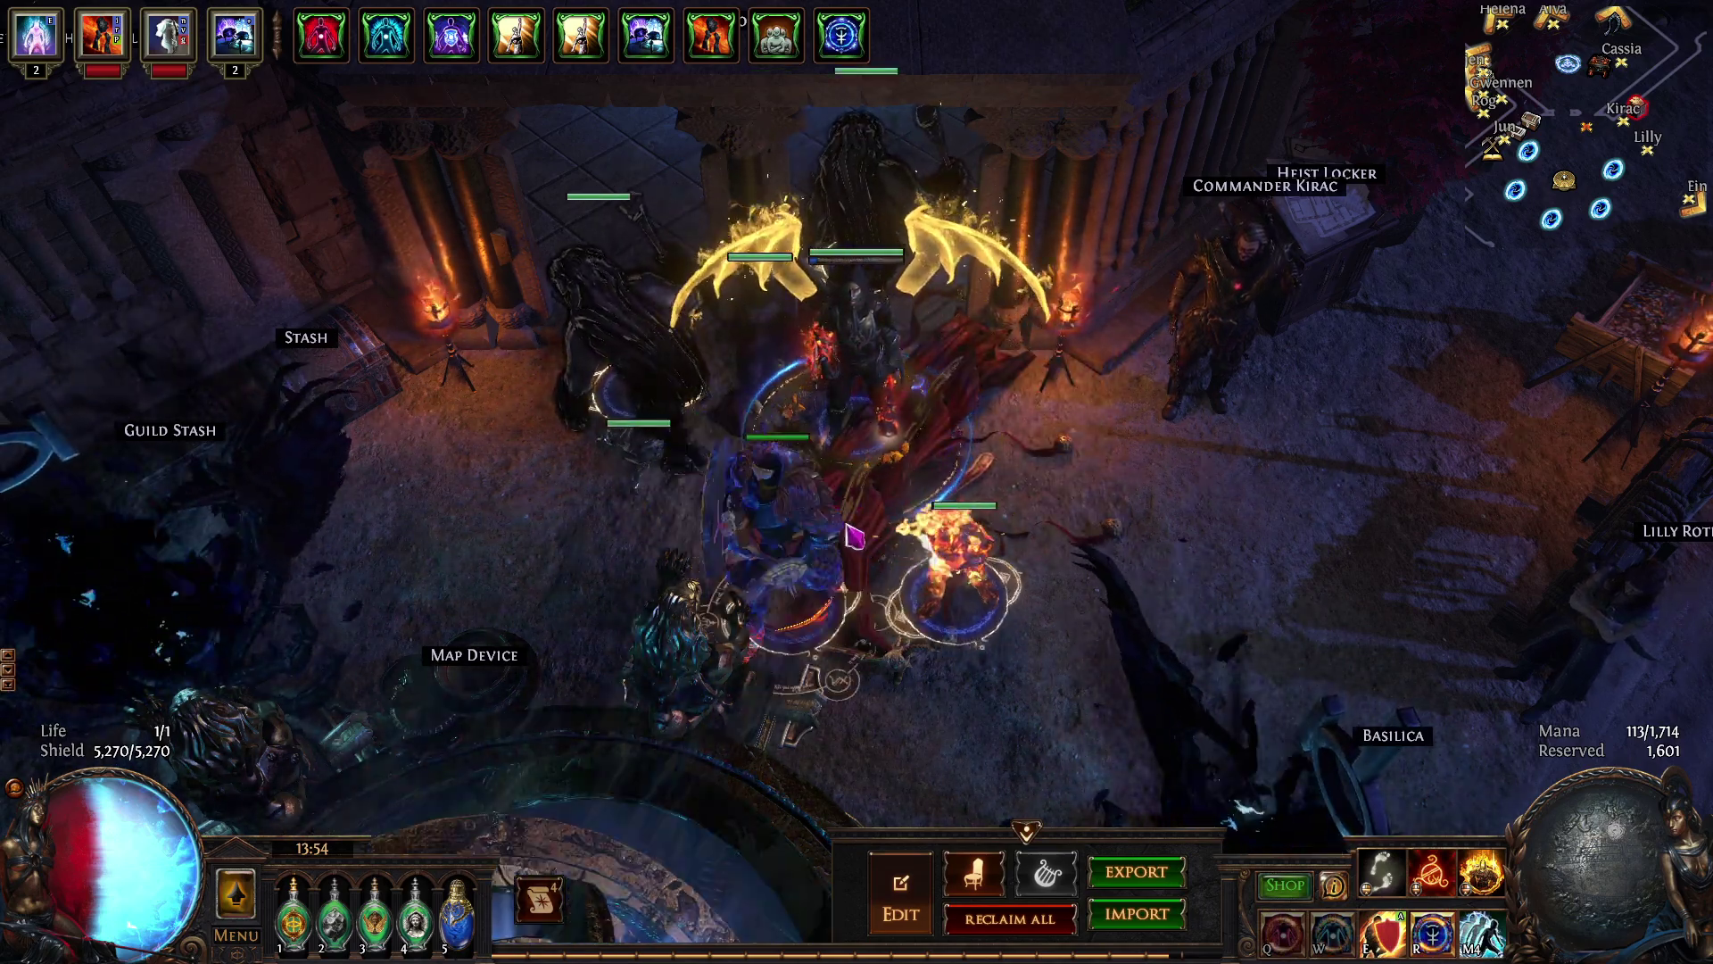
pyautogui.press('p')
pyautogui.scroll(3, 988, 414)
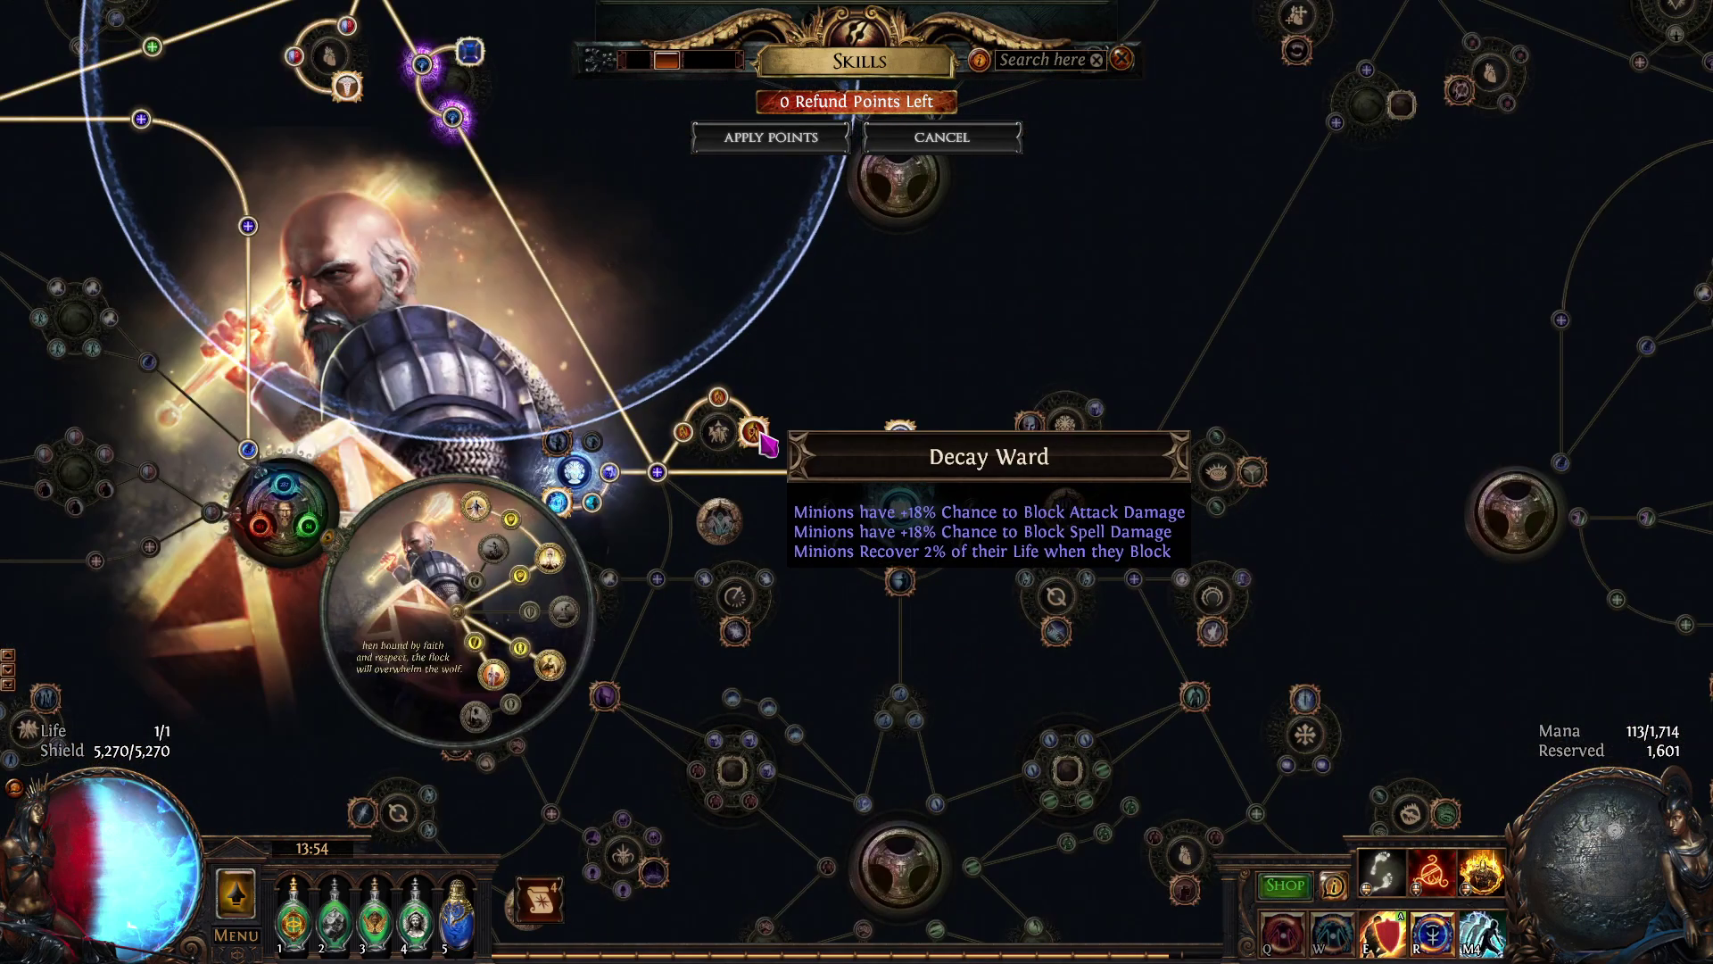
# Find the Bastion of Hope node in the ascendancy circle and read its block chance bonuses.
pyautogui.moveTo(845, 379); pyautogui.dragTo(988, 703)
pyautogui.scroll(-3, 899, 581)
pyautogui.scroll(2, 987, 554)
pyautogui.moveTo(987, 554); pyautogui.dragTo(1141, 546)
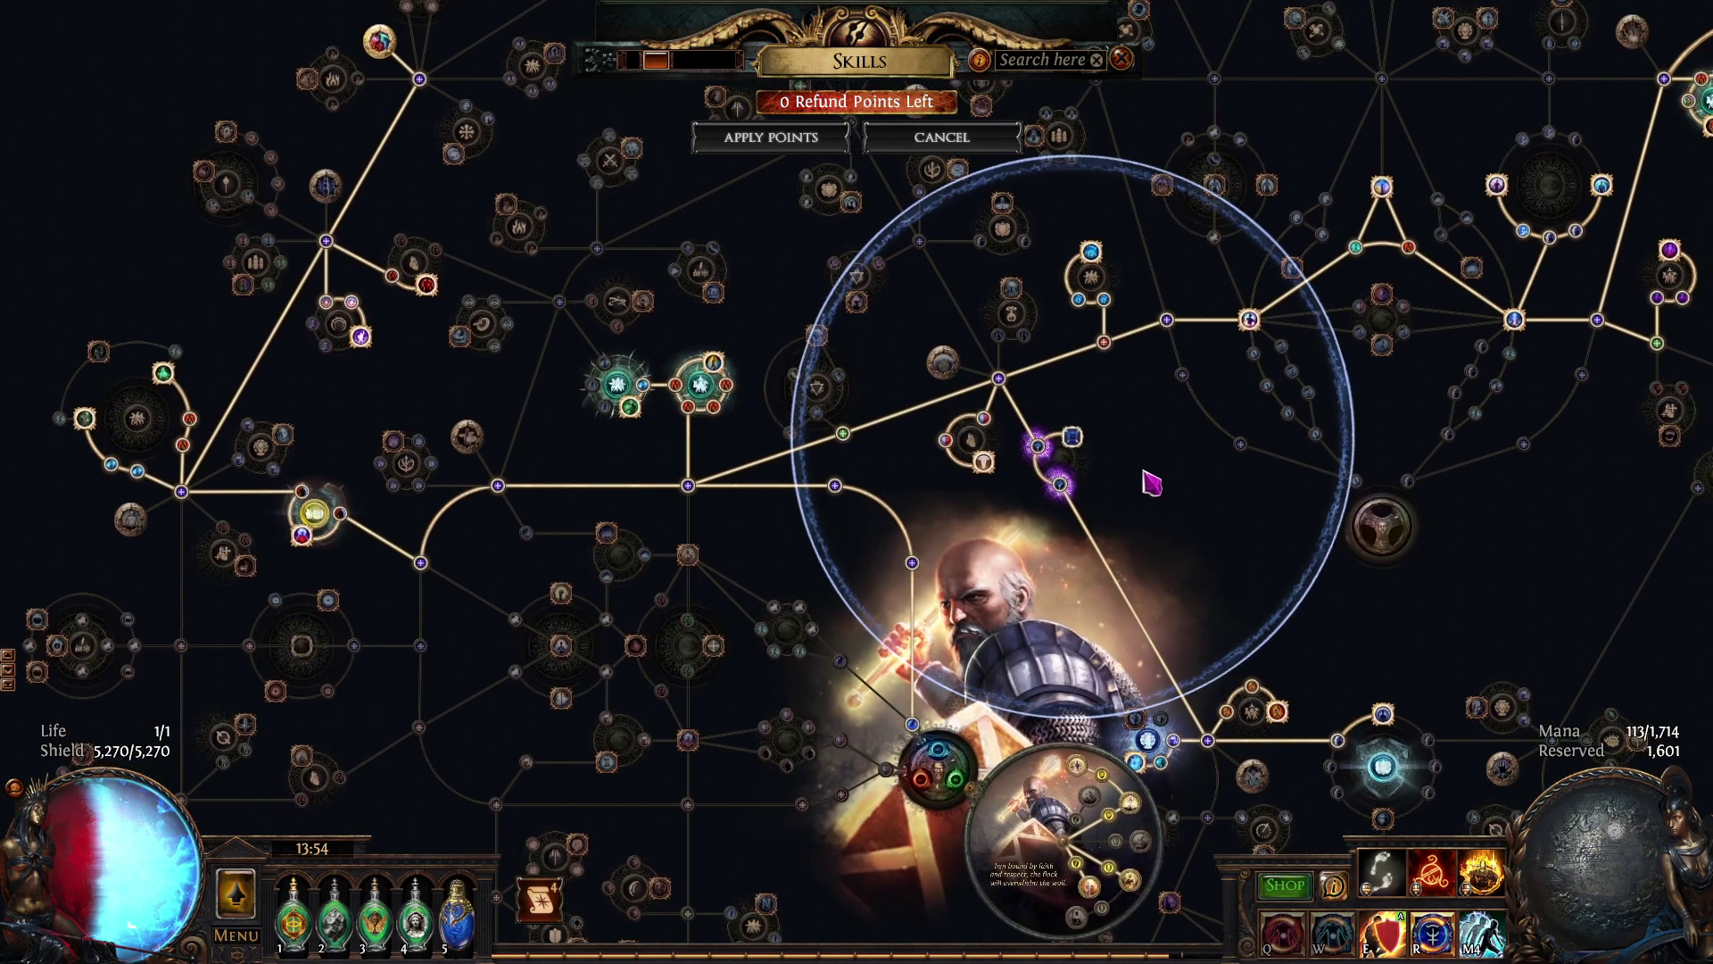
pyautogui.moveTo(773, 9); pyautogui.dragTo(499, 53)
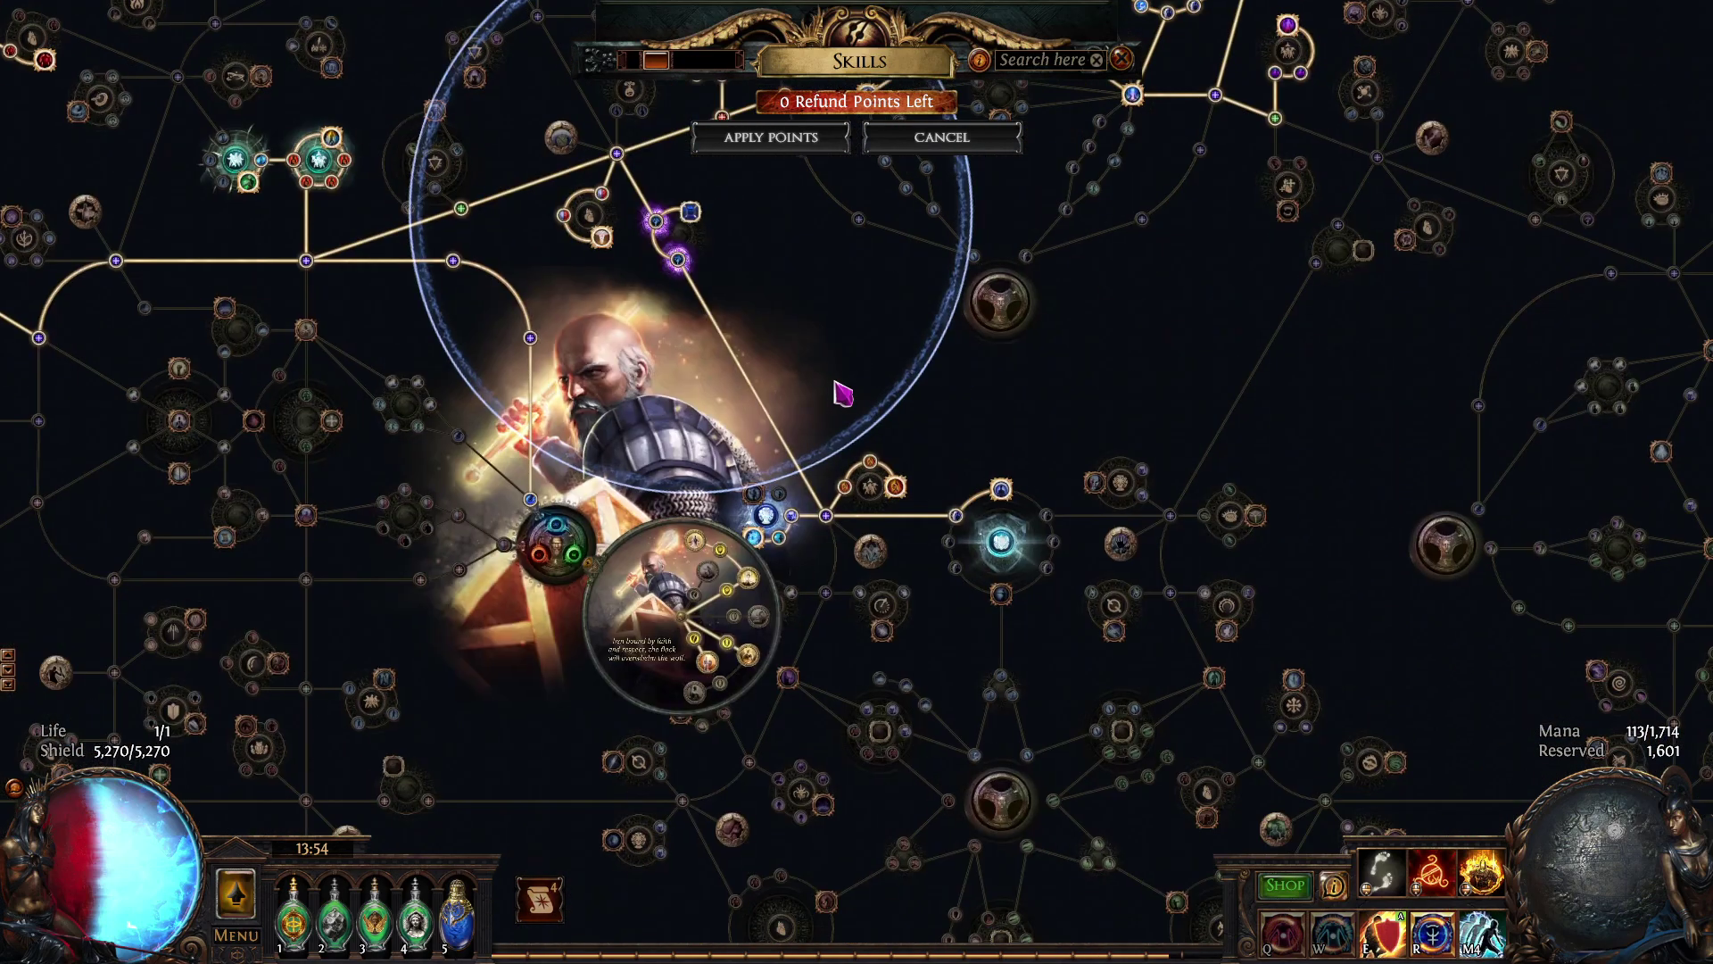
pyautogui.scroll(3, 692, 687)
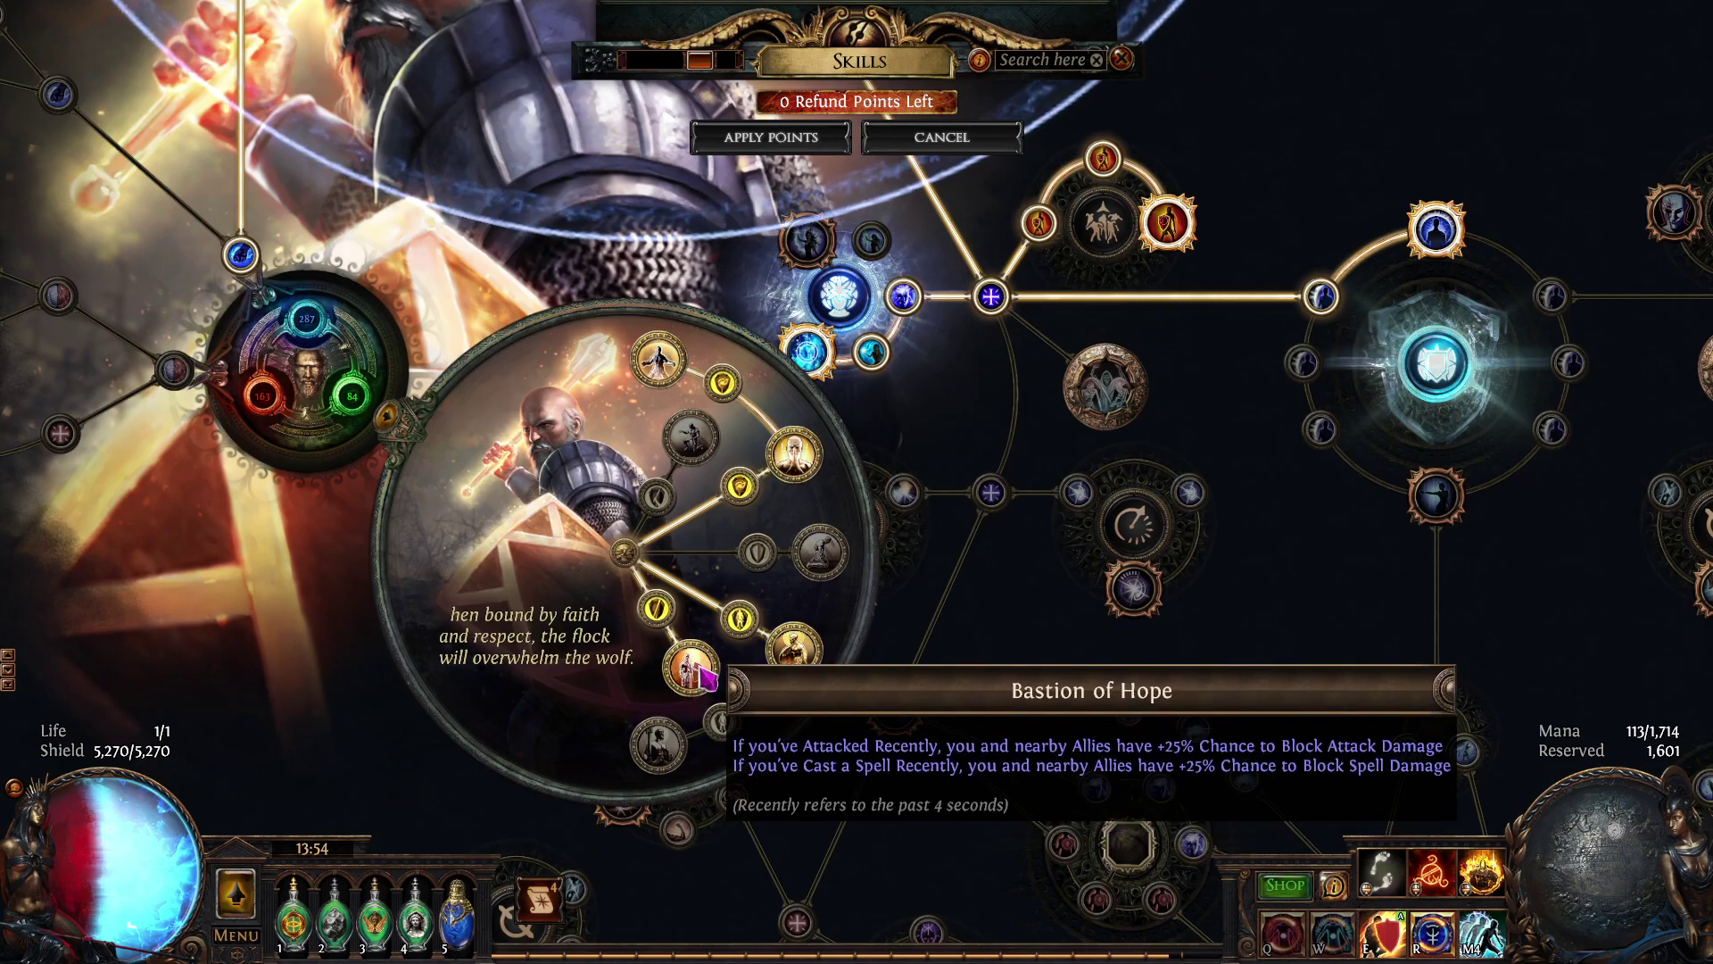
# Survey the allocated node paths around the start area and across the whole passive skill tree.
pyautogui.scroll(-3, 1262, 498)
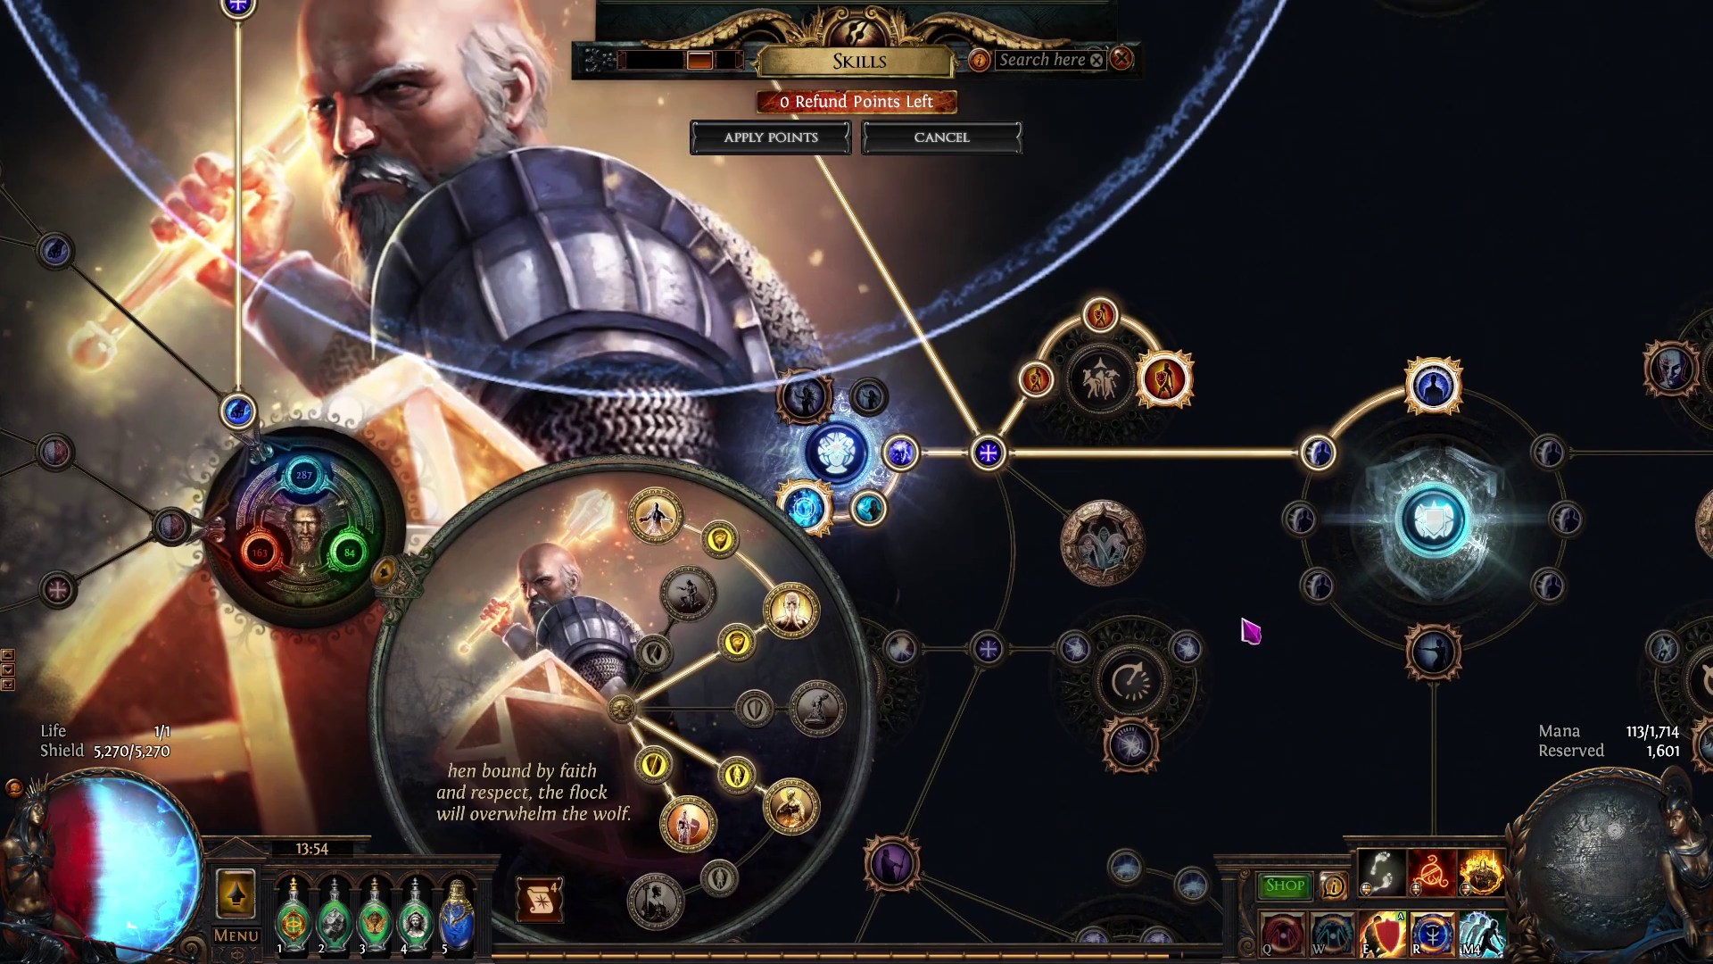
pyautogui.moveTo(1231, 566); pyautogui.dragTo(1209, 657)
pyautogui.scroll(-3, 1160, 607)
pyautogui.moveTo(1061, 486); pyautogui.dragTo(975, 389)
pyautogui.scroll(2, 1151, 705)
pyautogui.moveTo(1108, 683); pyautogui.dragTo(1040, 848)
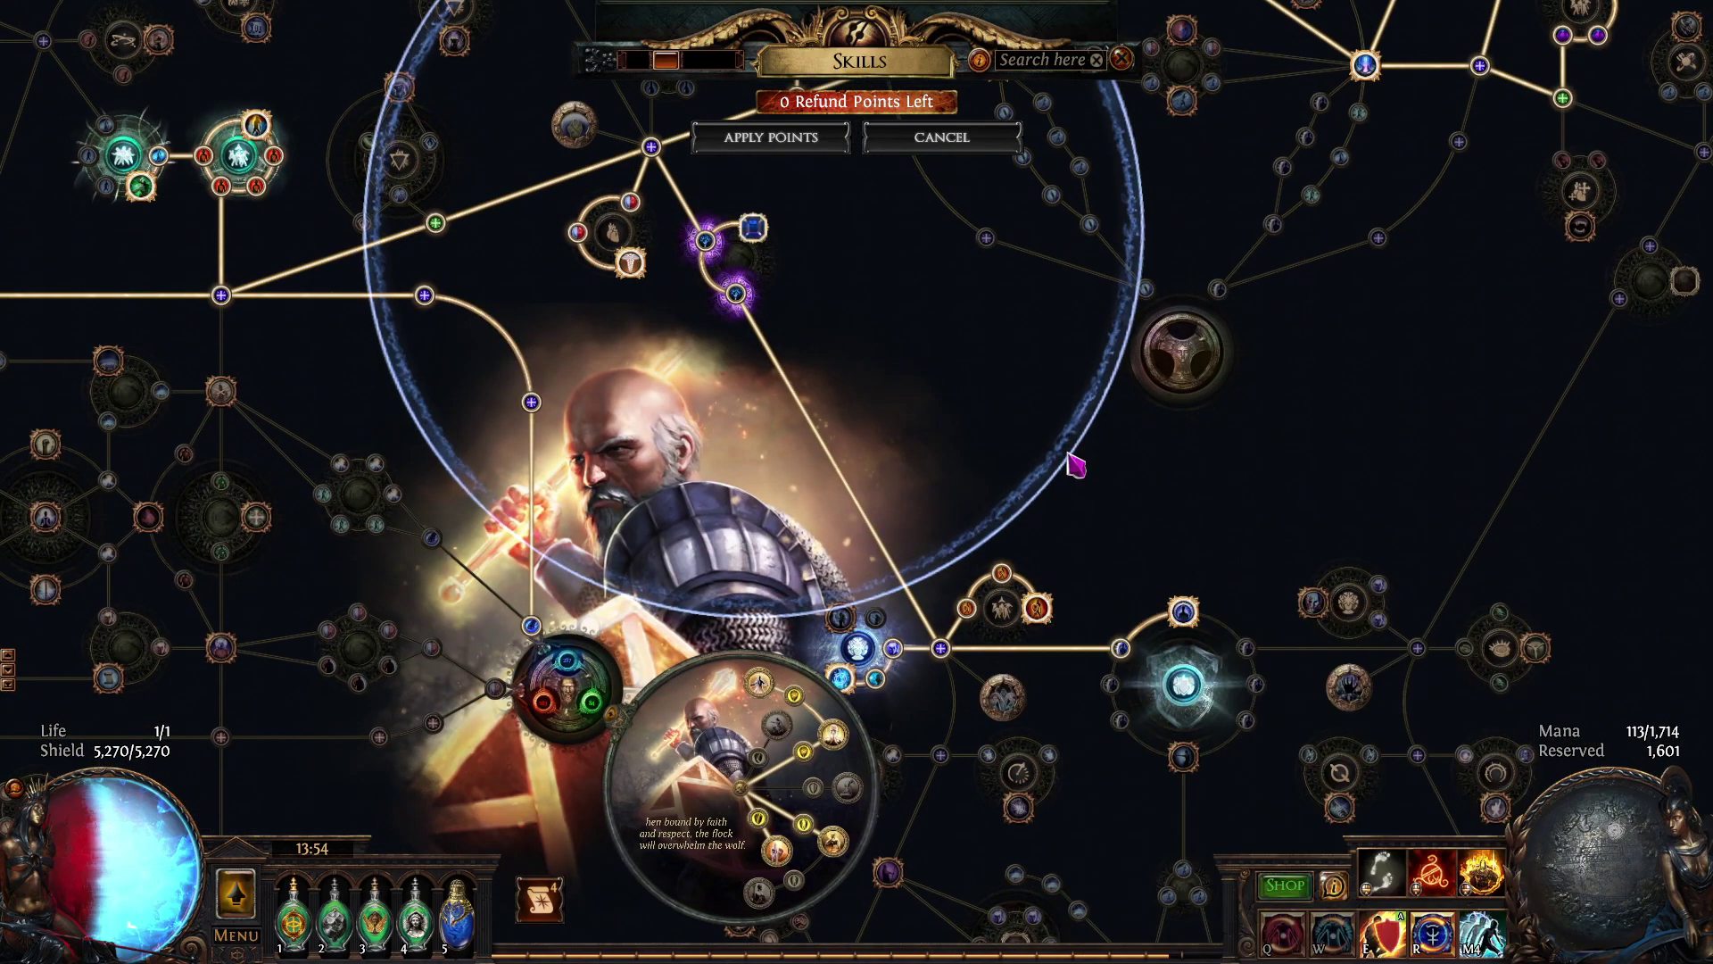
pyautogui.scroll(-2, 1026, 597)
pyautogui.scroll(-1, 902, 615)
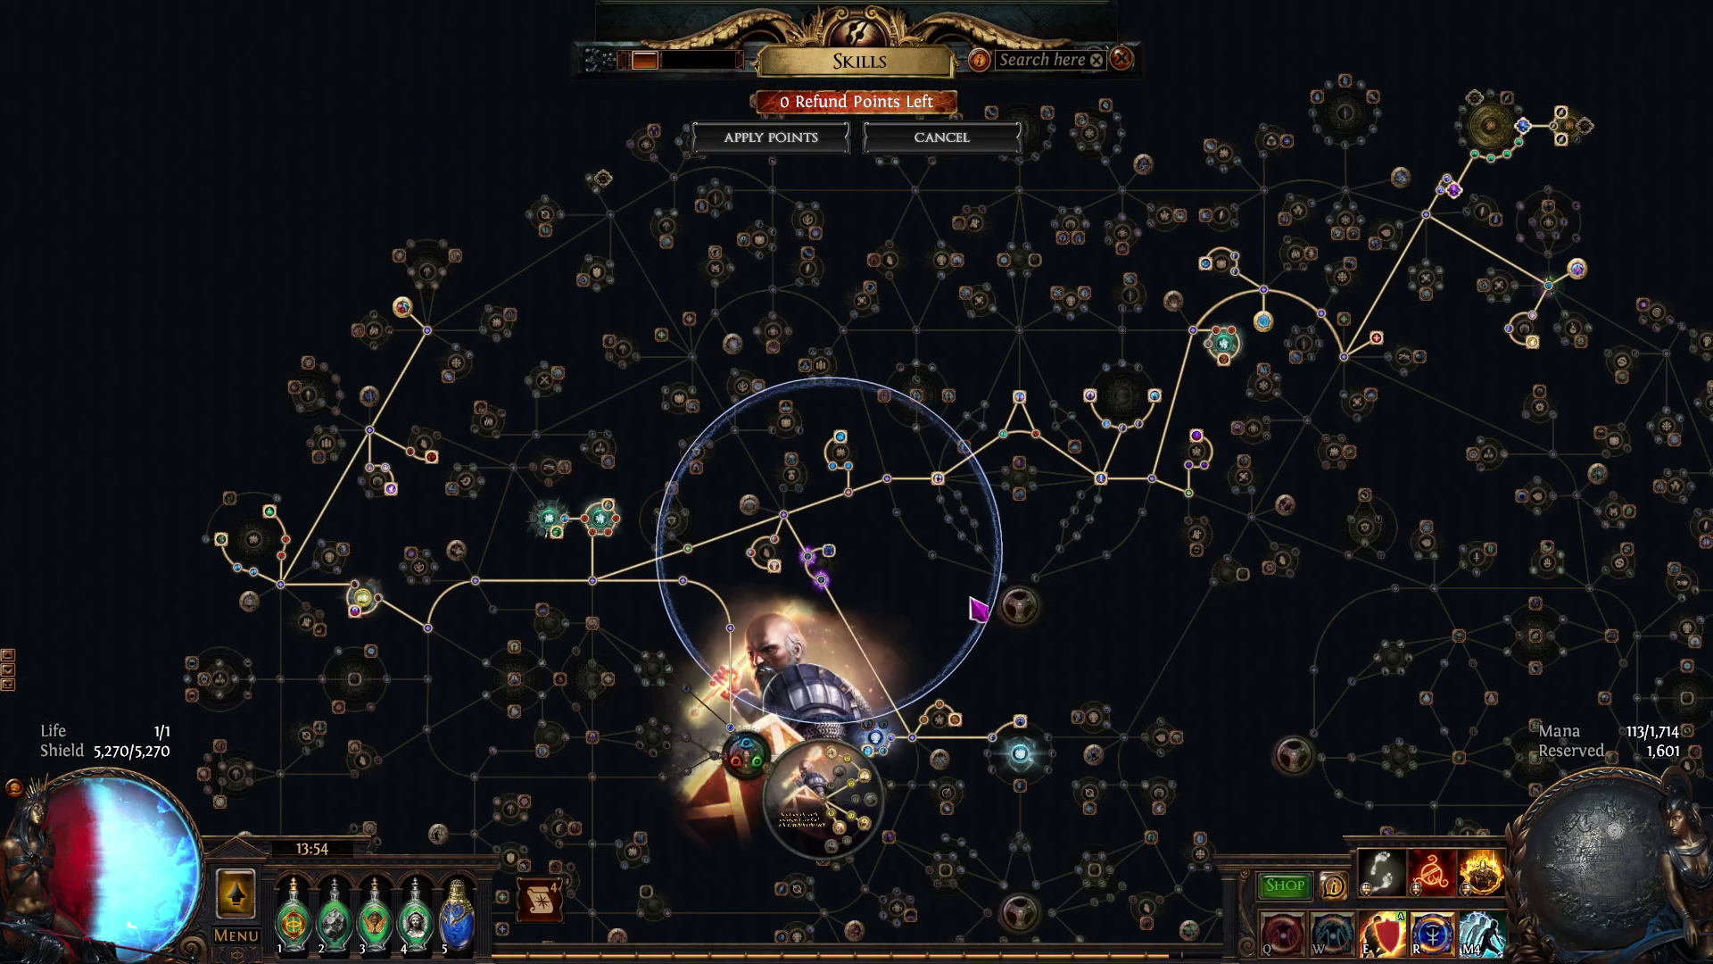
pyautogui.scroll(-1, 981, 605)
# Inspect the equipped Morbid Visage Hubris Circlet in the inventory.
pyautogui.moveTo(1486, 870)
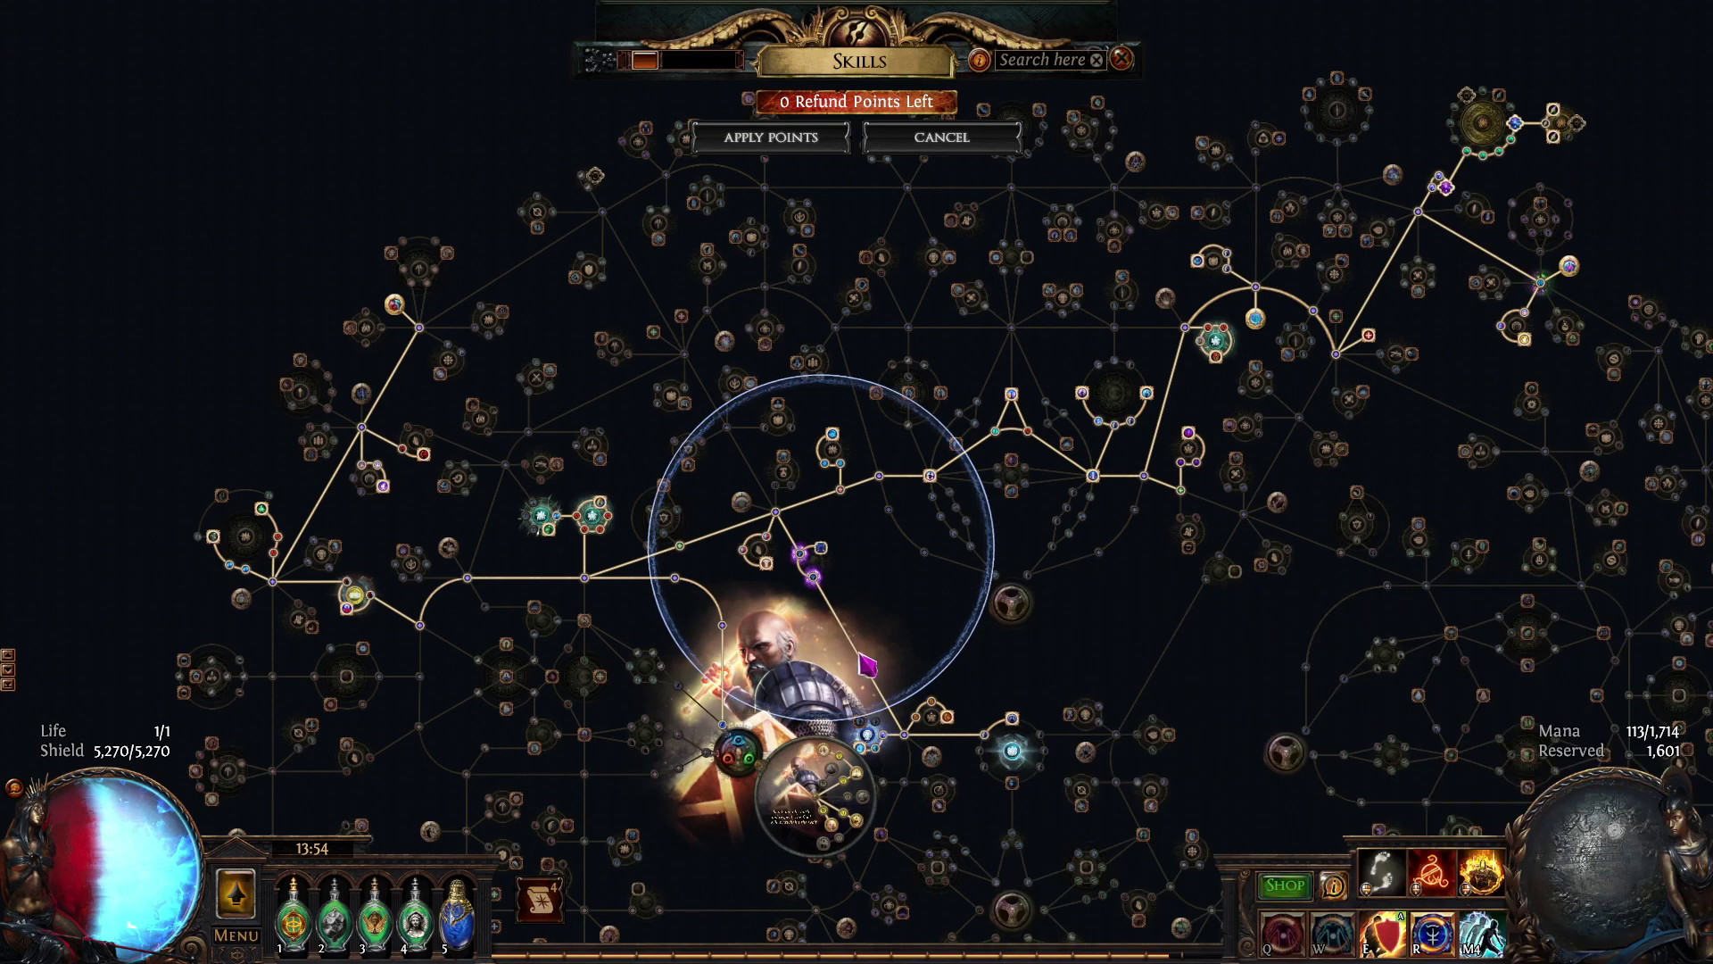
pyautogui.press('i')
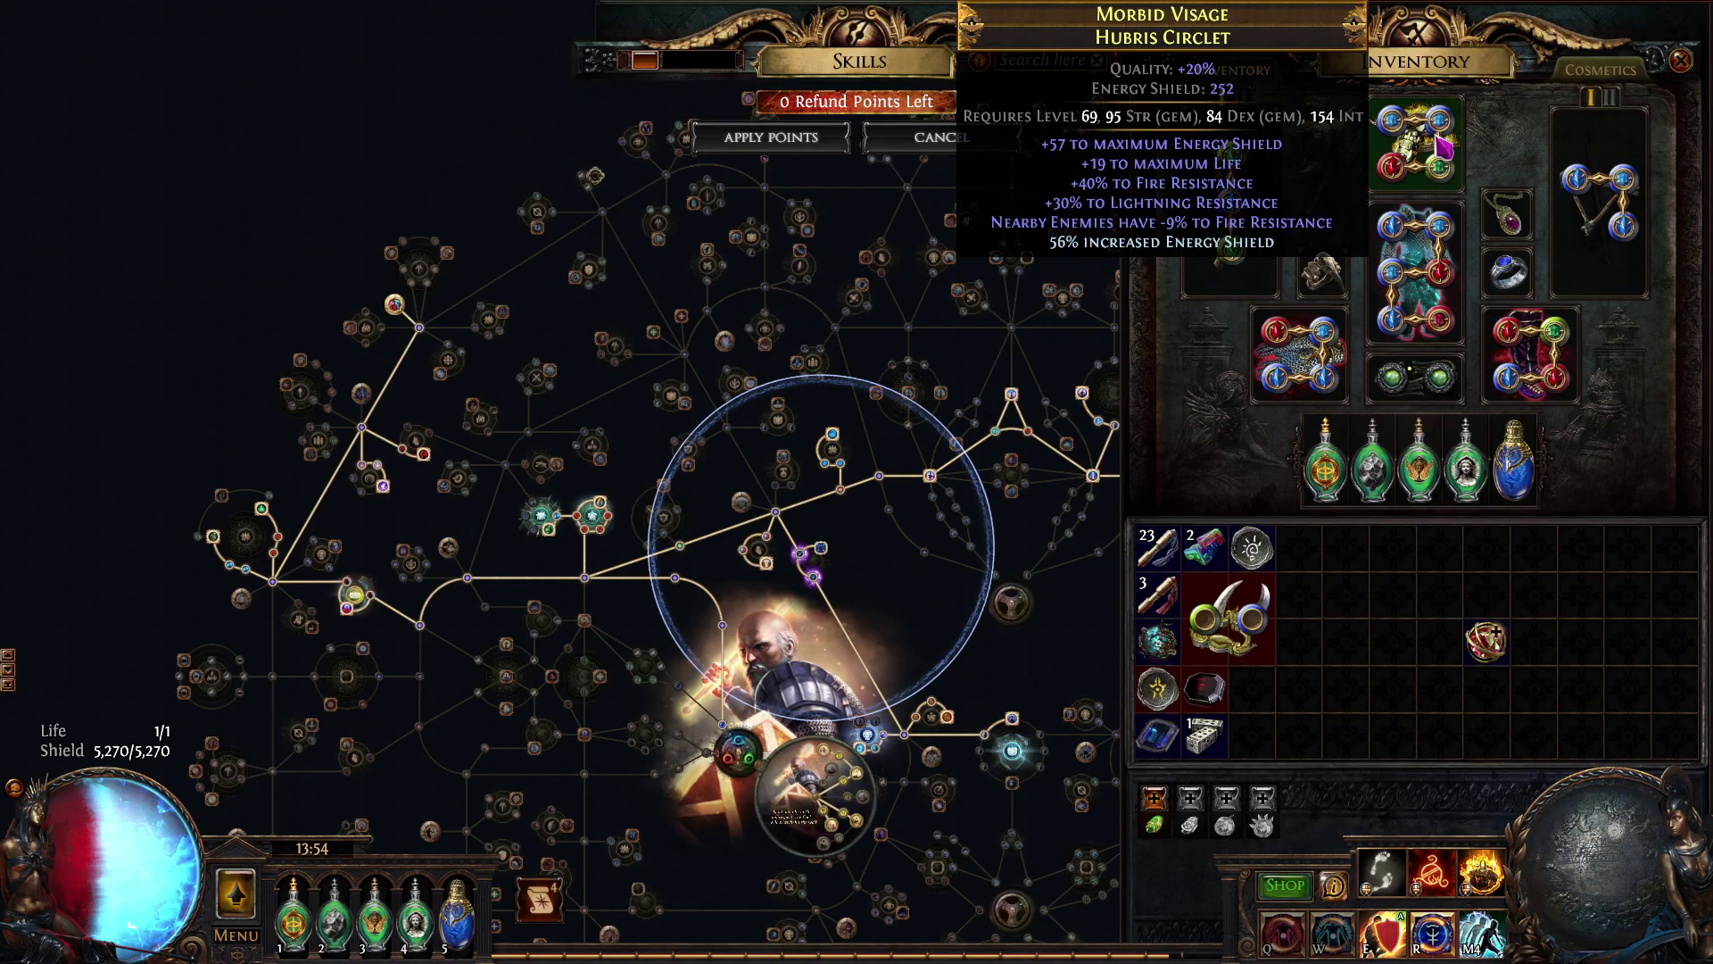
pyautogui.press('i')
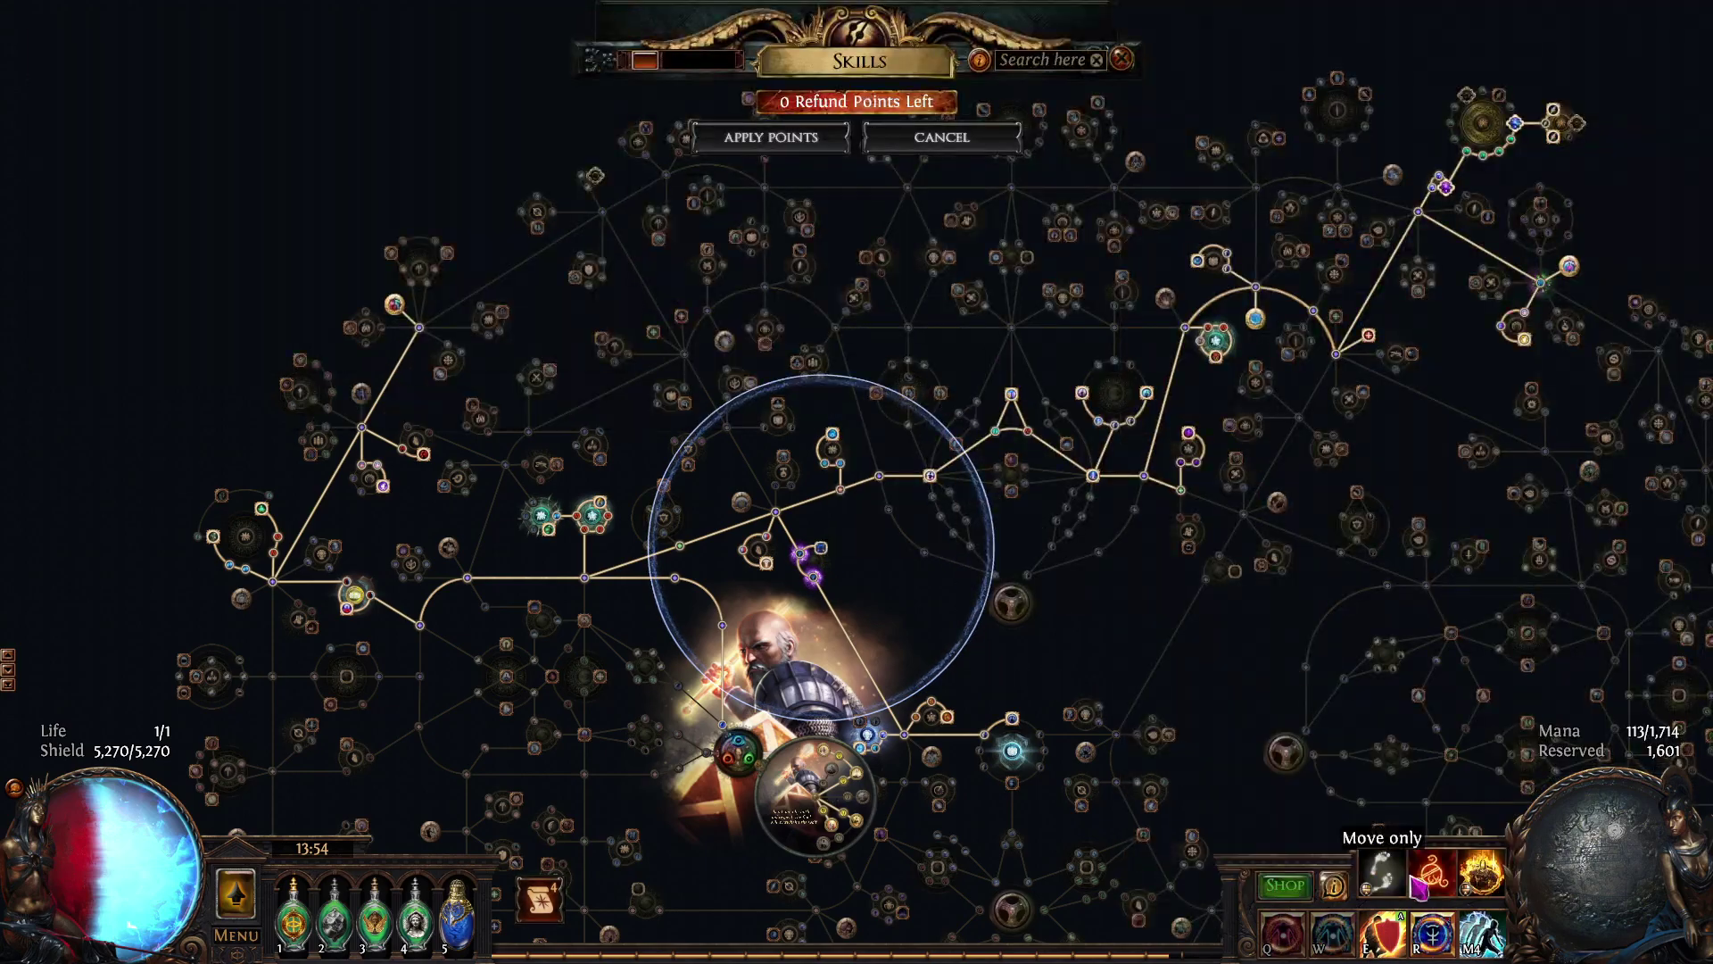
pyautogui.moveTo(1152, 593); pyautogui.dragTo(886, 665)
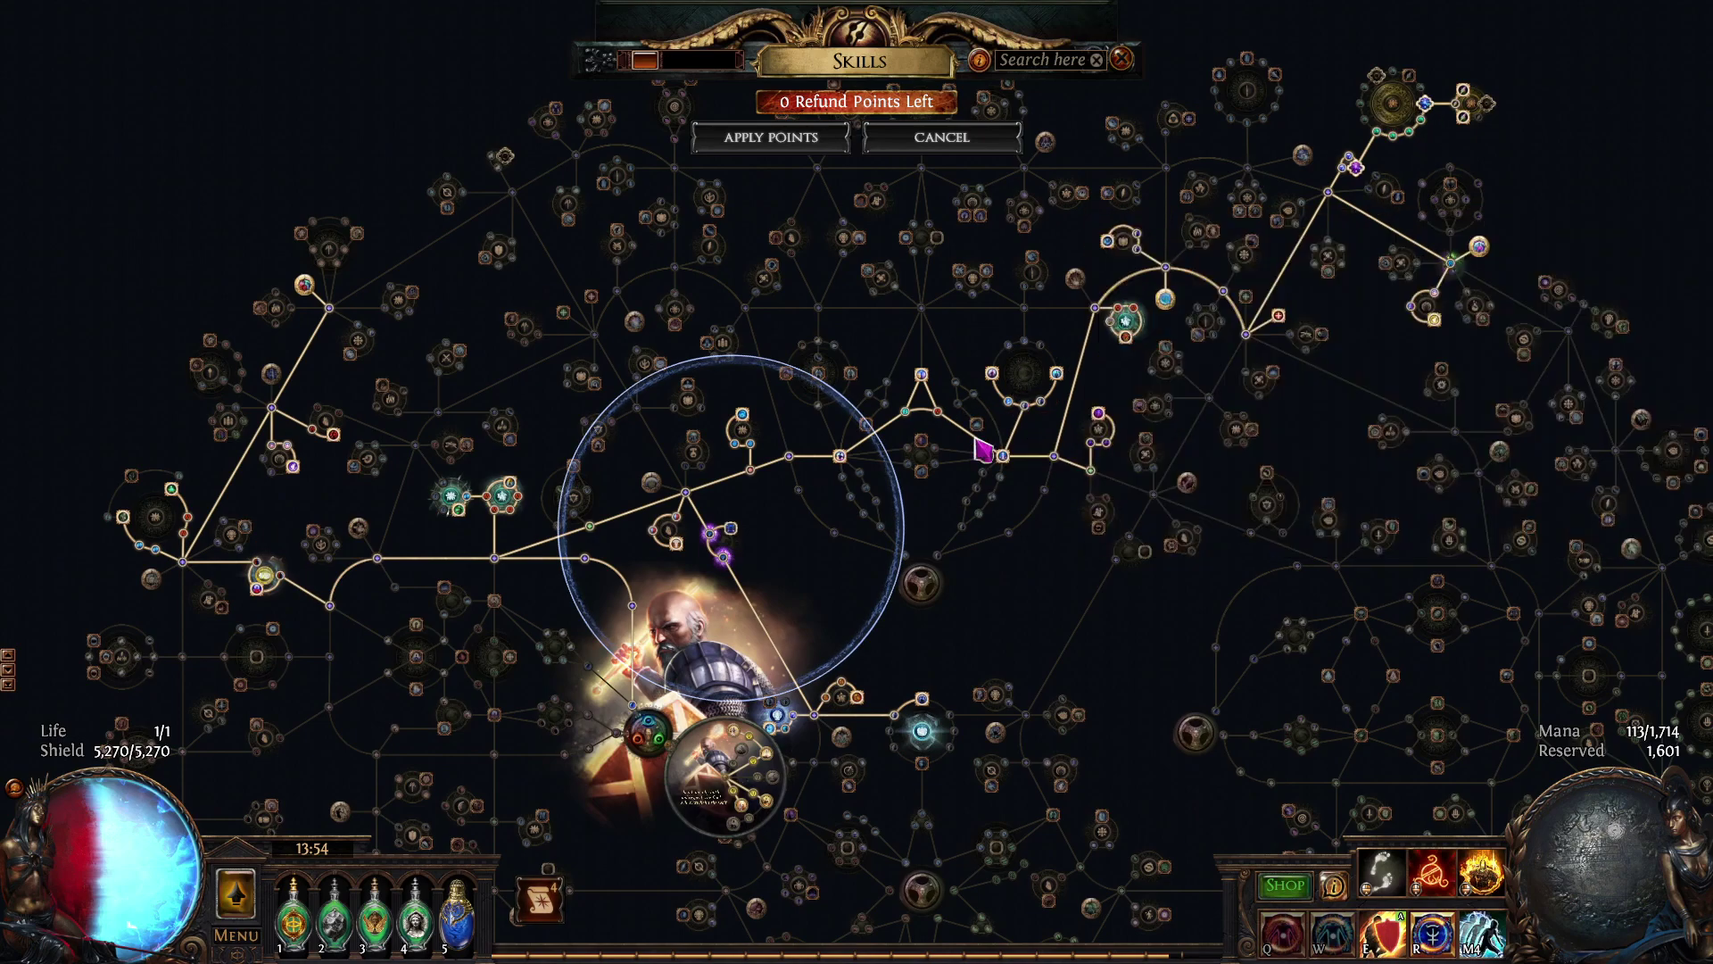
pyautogui.moveTo(853, 623); pyautogui.dragTo(853, 560)
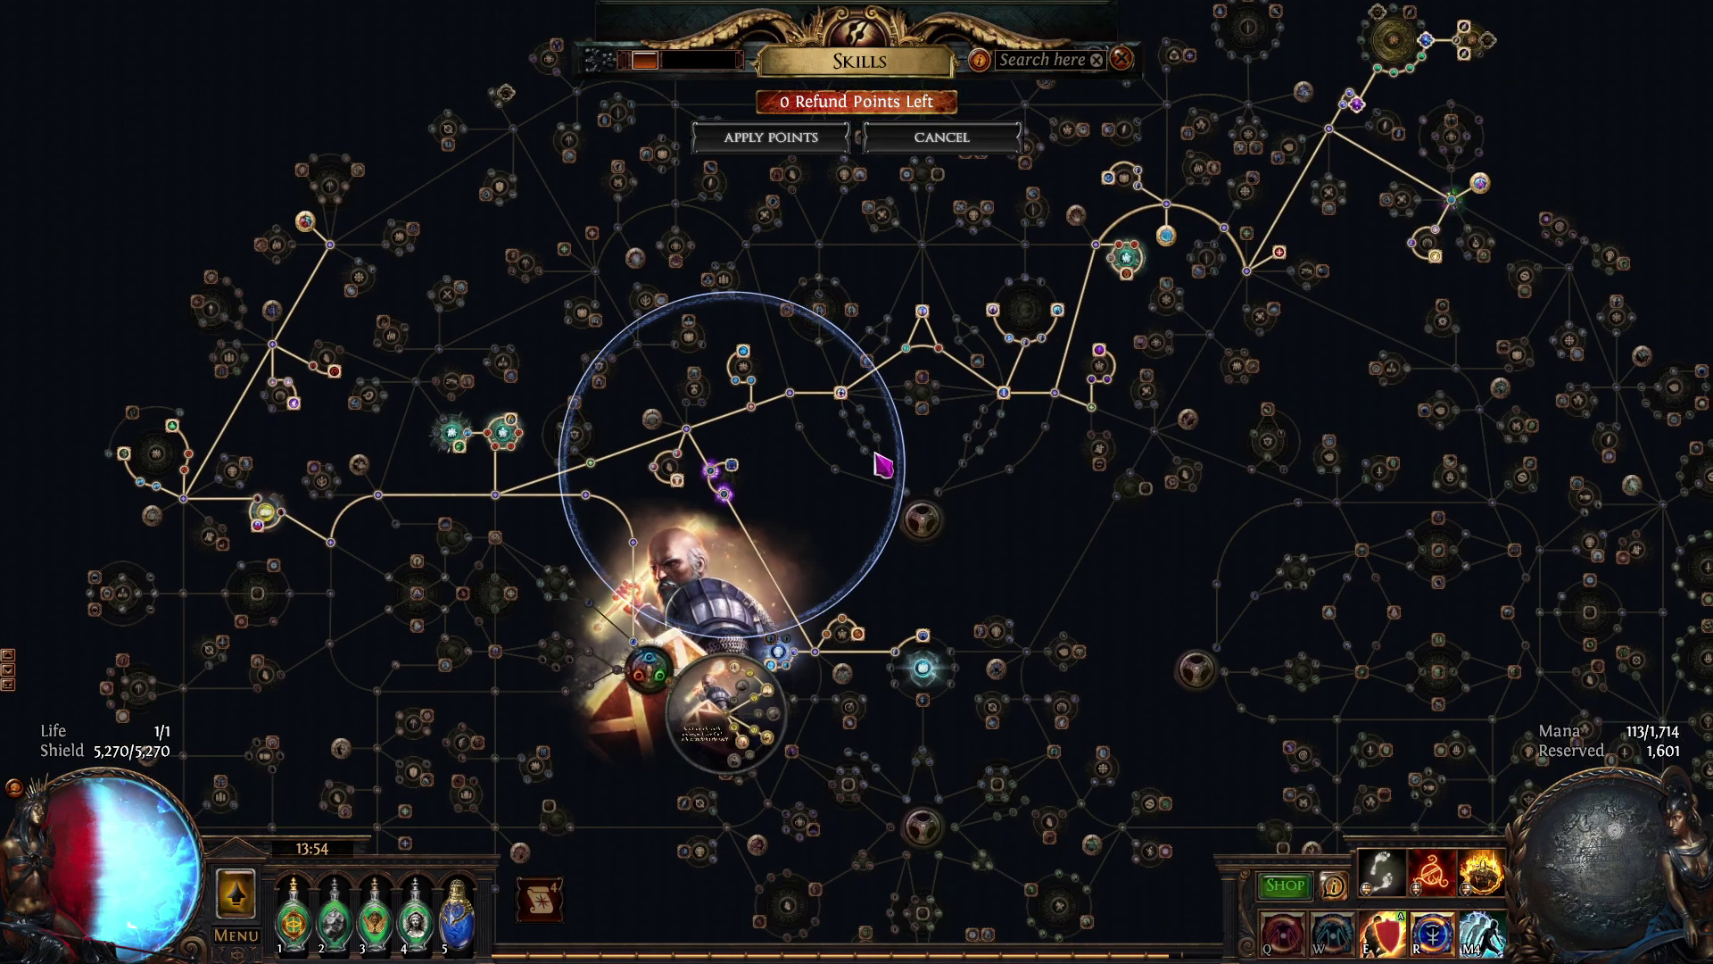
pyautogui.moveTo(822, 485); pyautogui.dragTo(924, 469)
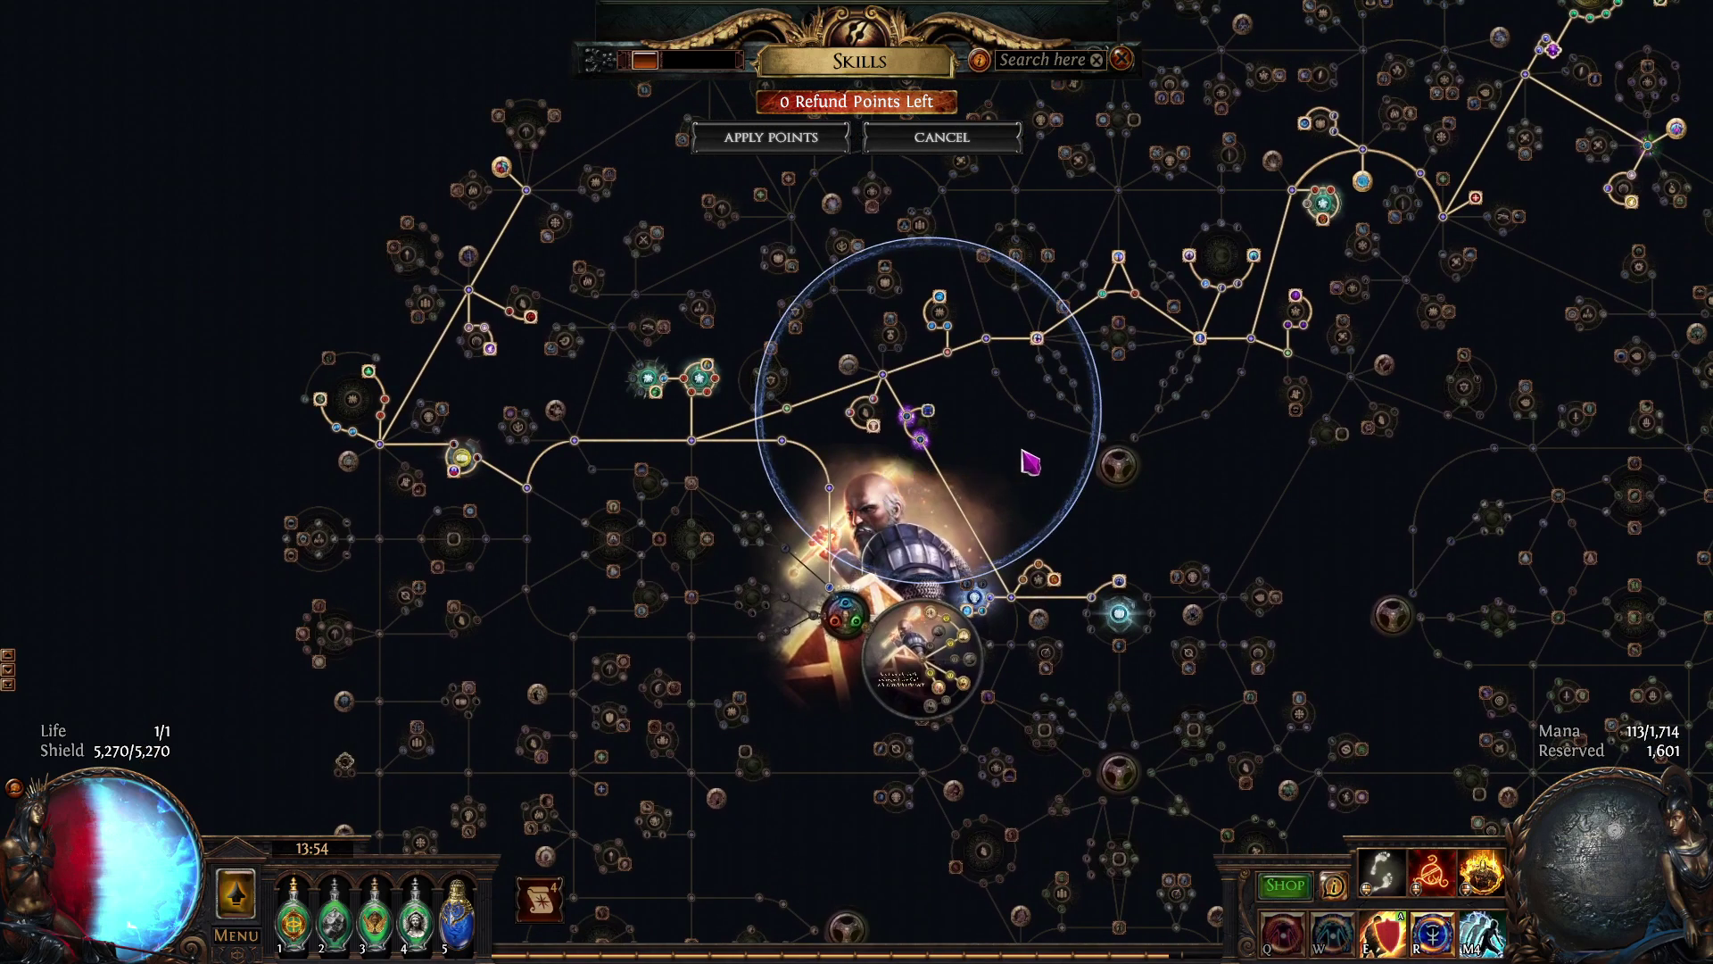
pyautogui.moveTo(1022, 450); pyautogui.dragTo(912, 485)
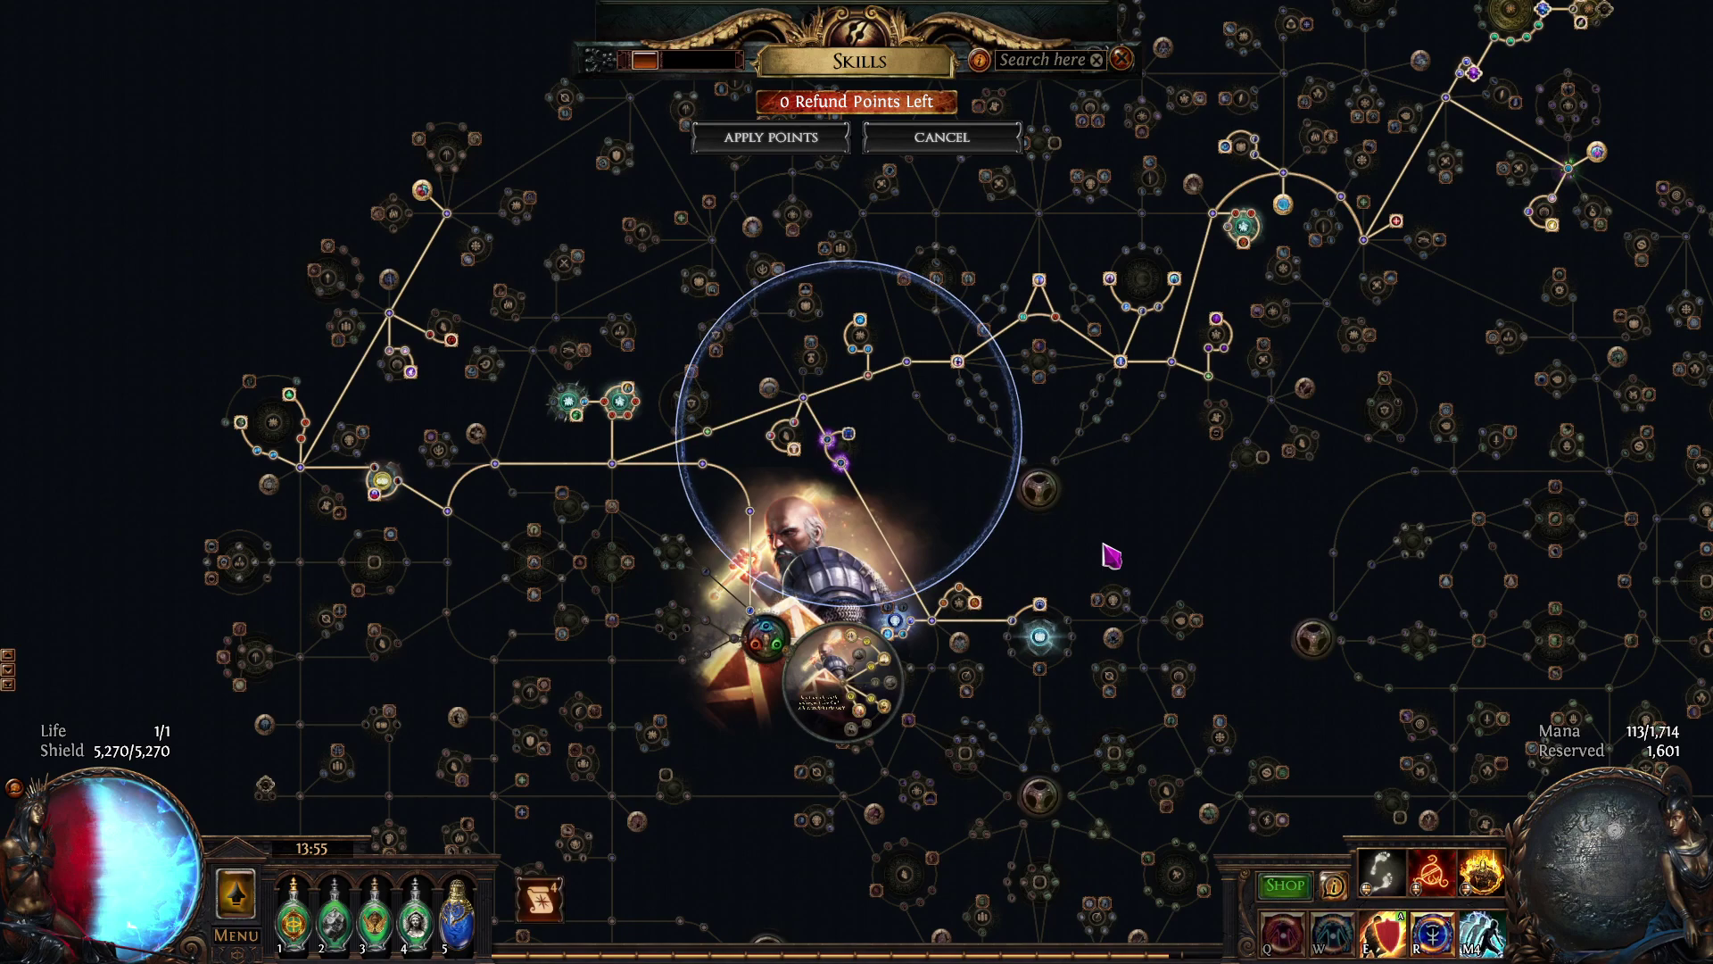
# Check the minion damage and minion life modifiers among the character's miscellaneous stats.
pyautogui.press('c')
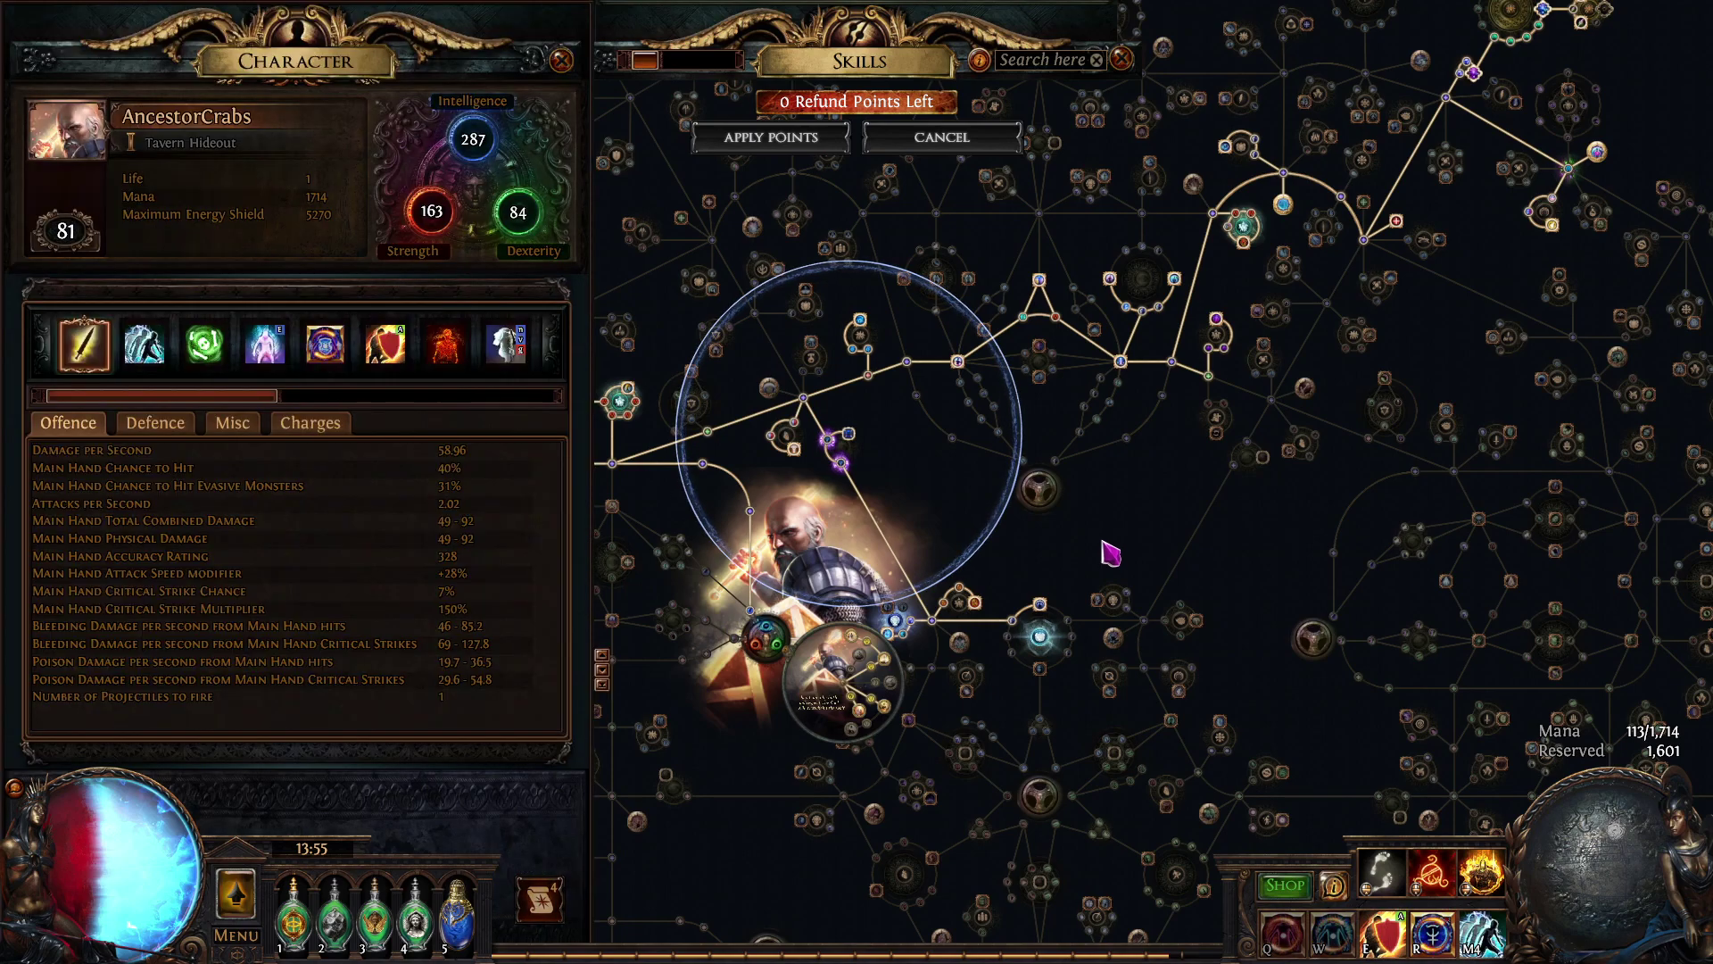
pyautogui.click(147, 426)
pyautogui.click(237, 428)
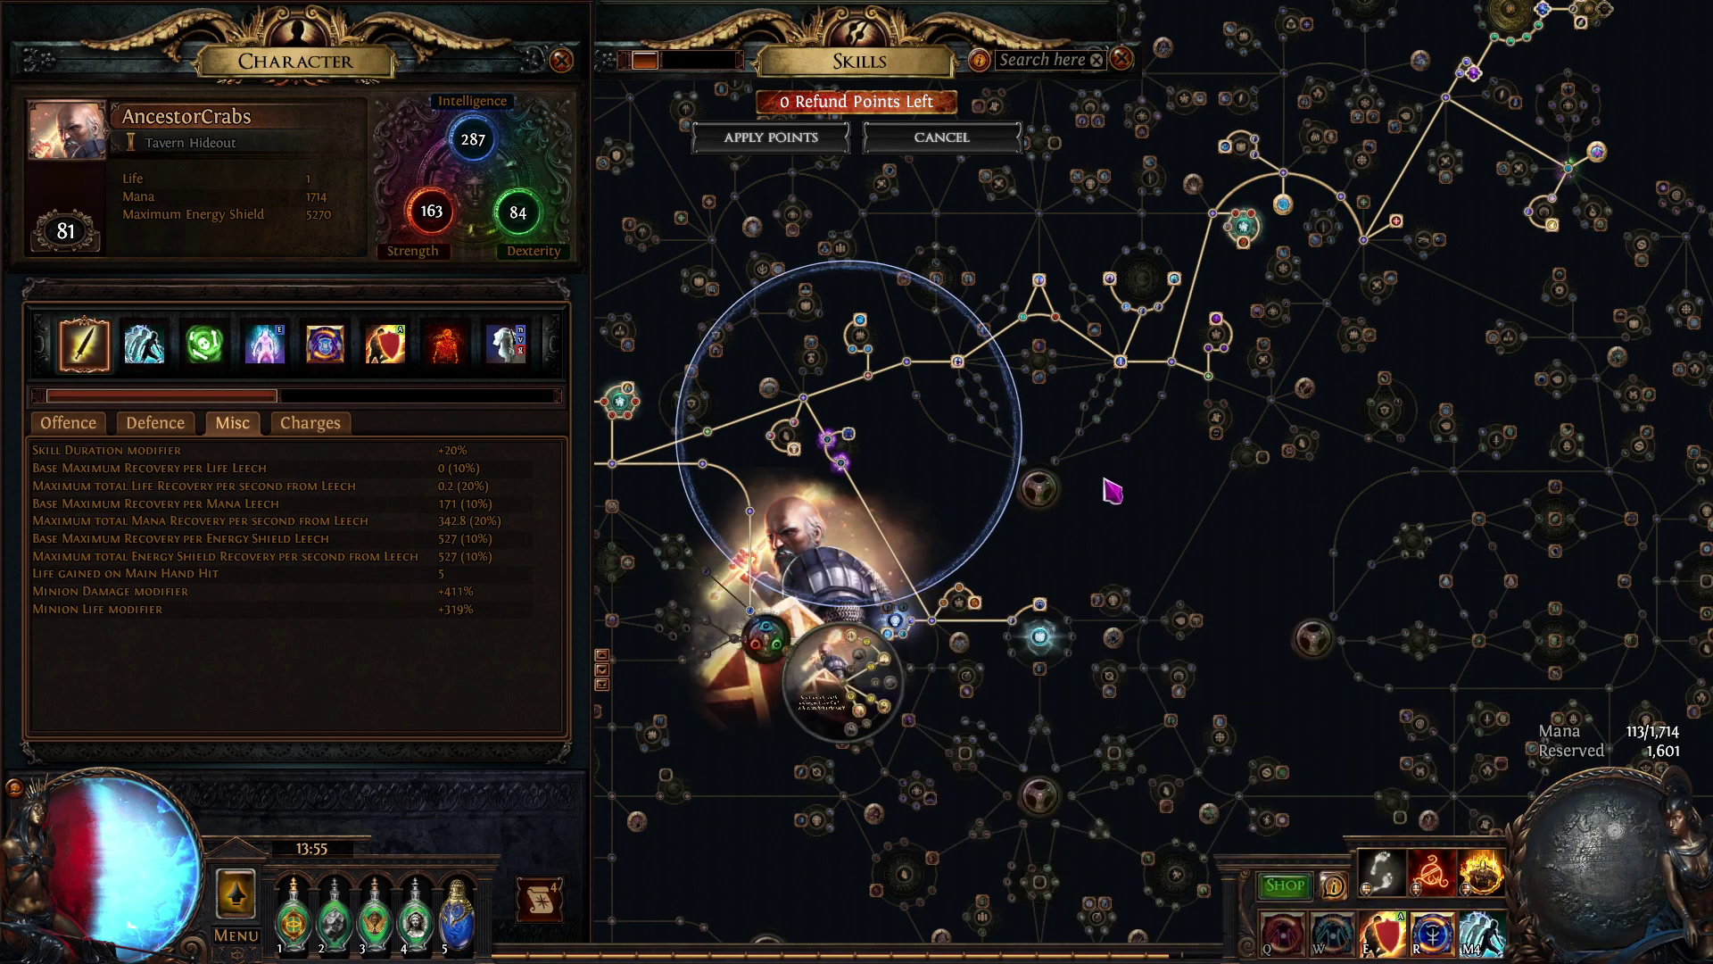
pyautogui.press('Escape')
# Switch to Excel and bring the preferred 4L and 6L gem link notes into view.
pyautogui.hotkey('alt', 'Tab')
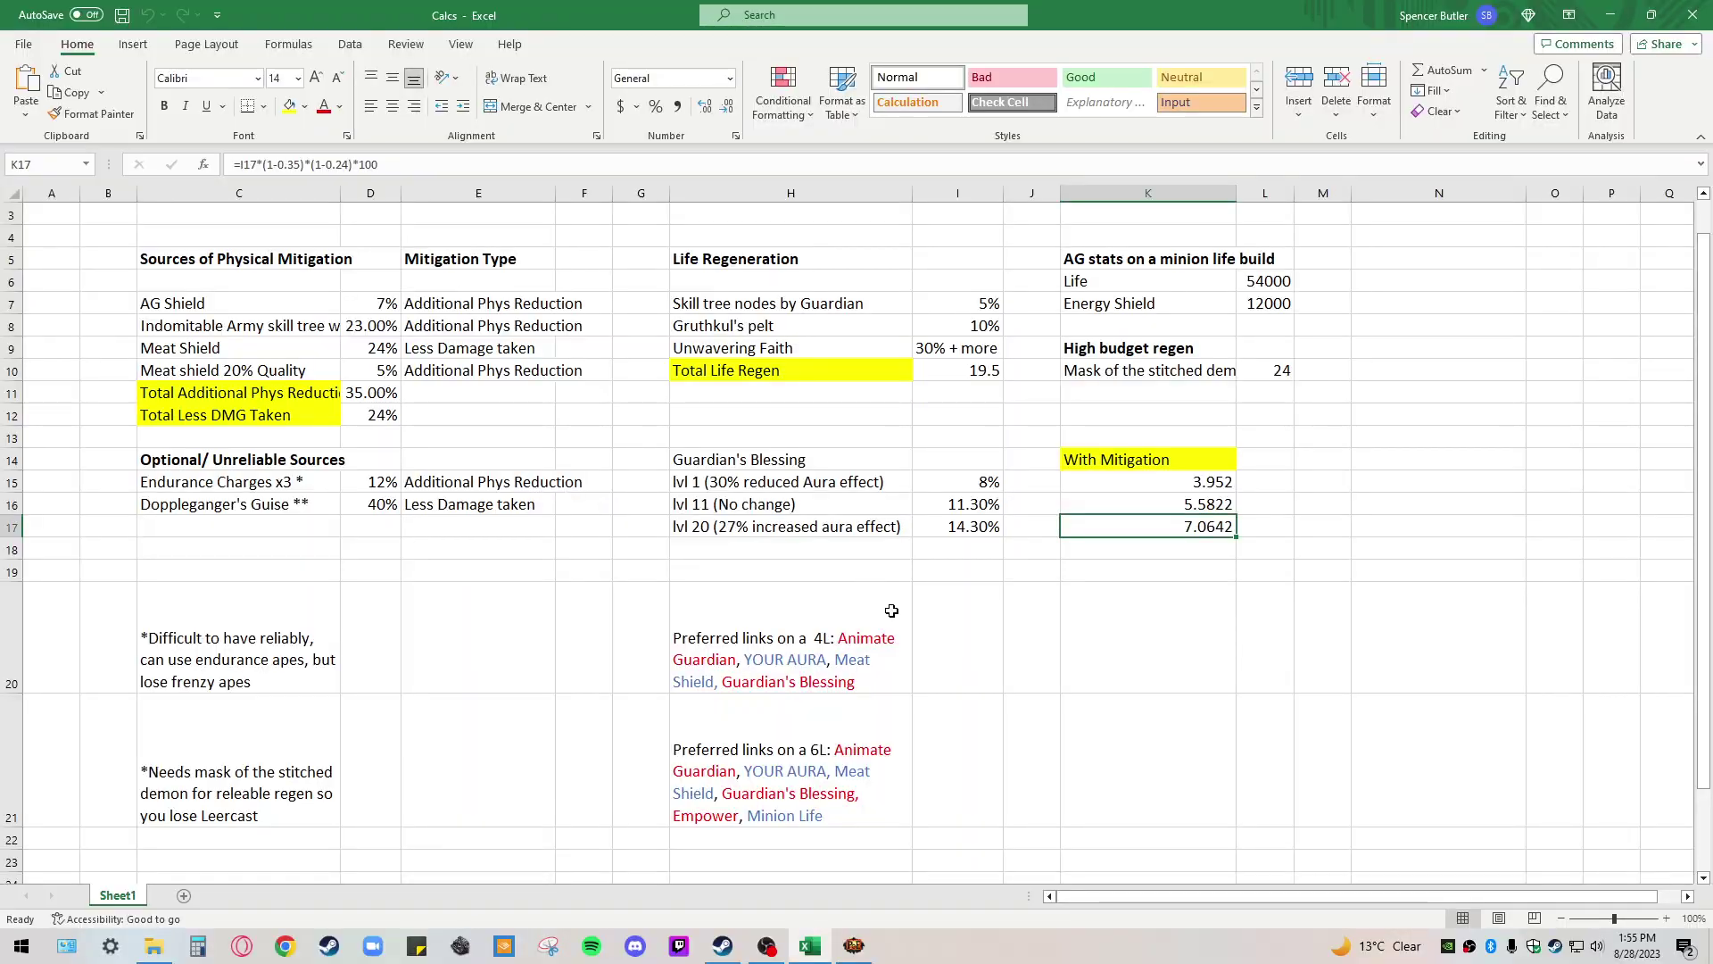
pyautogui.click(1114, 723)
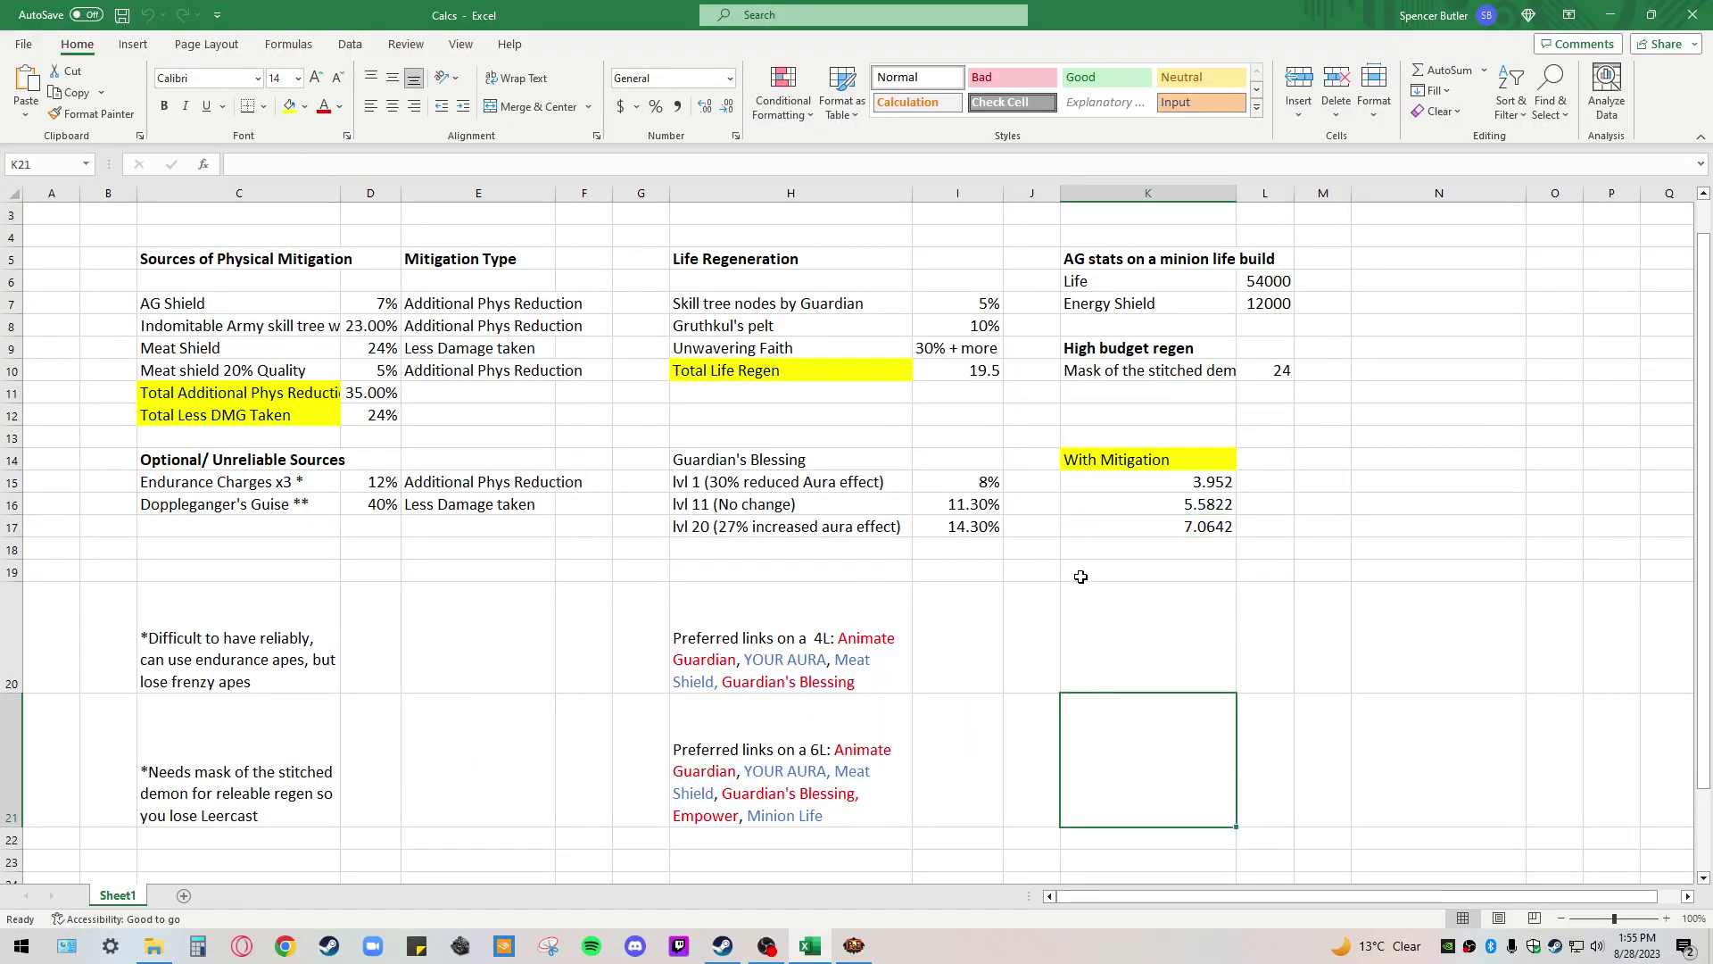
pyautogui.scroll(-1, 1072, 580)
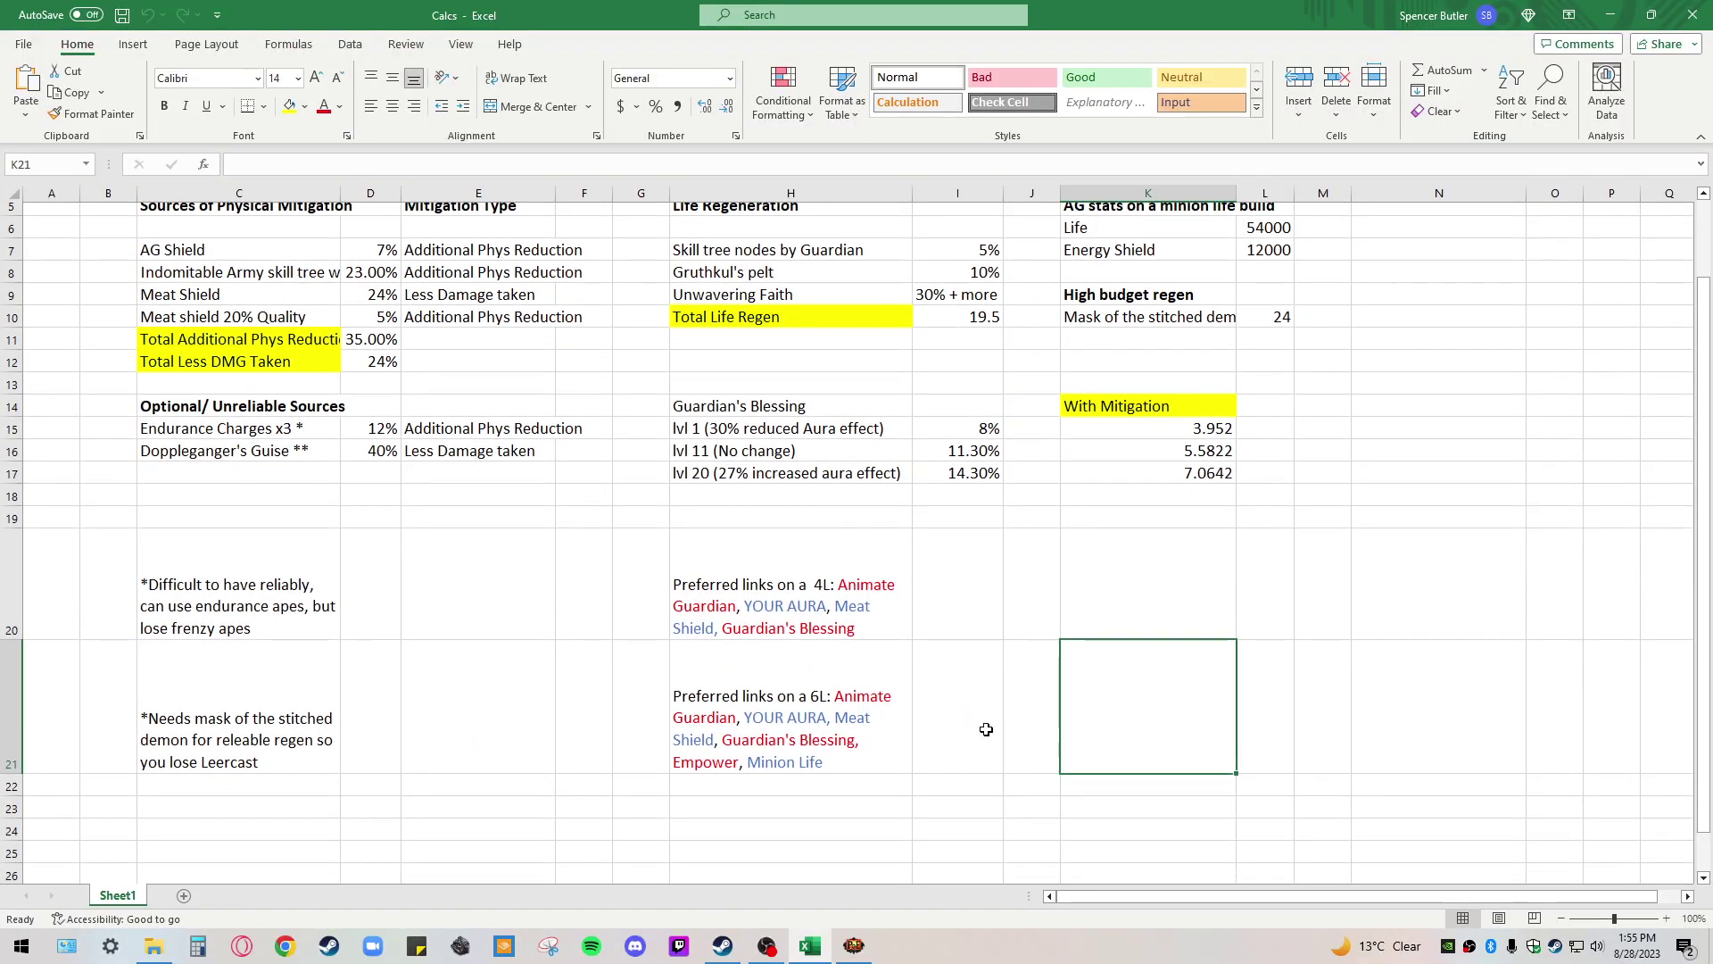
# Select the preferred 4L gem links note and read it alongside the 6L note.
pyautogui.click(846, 615)
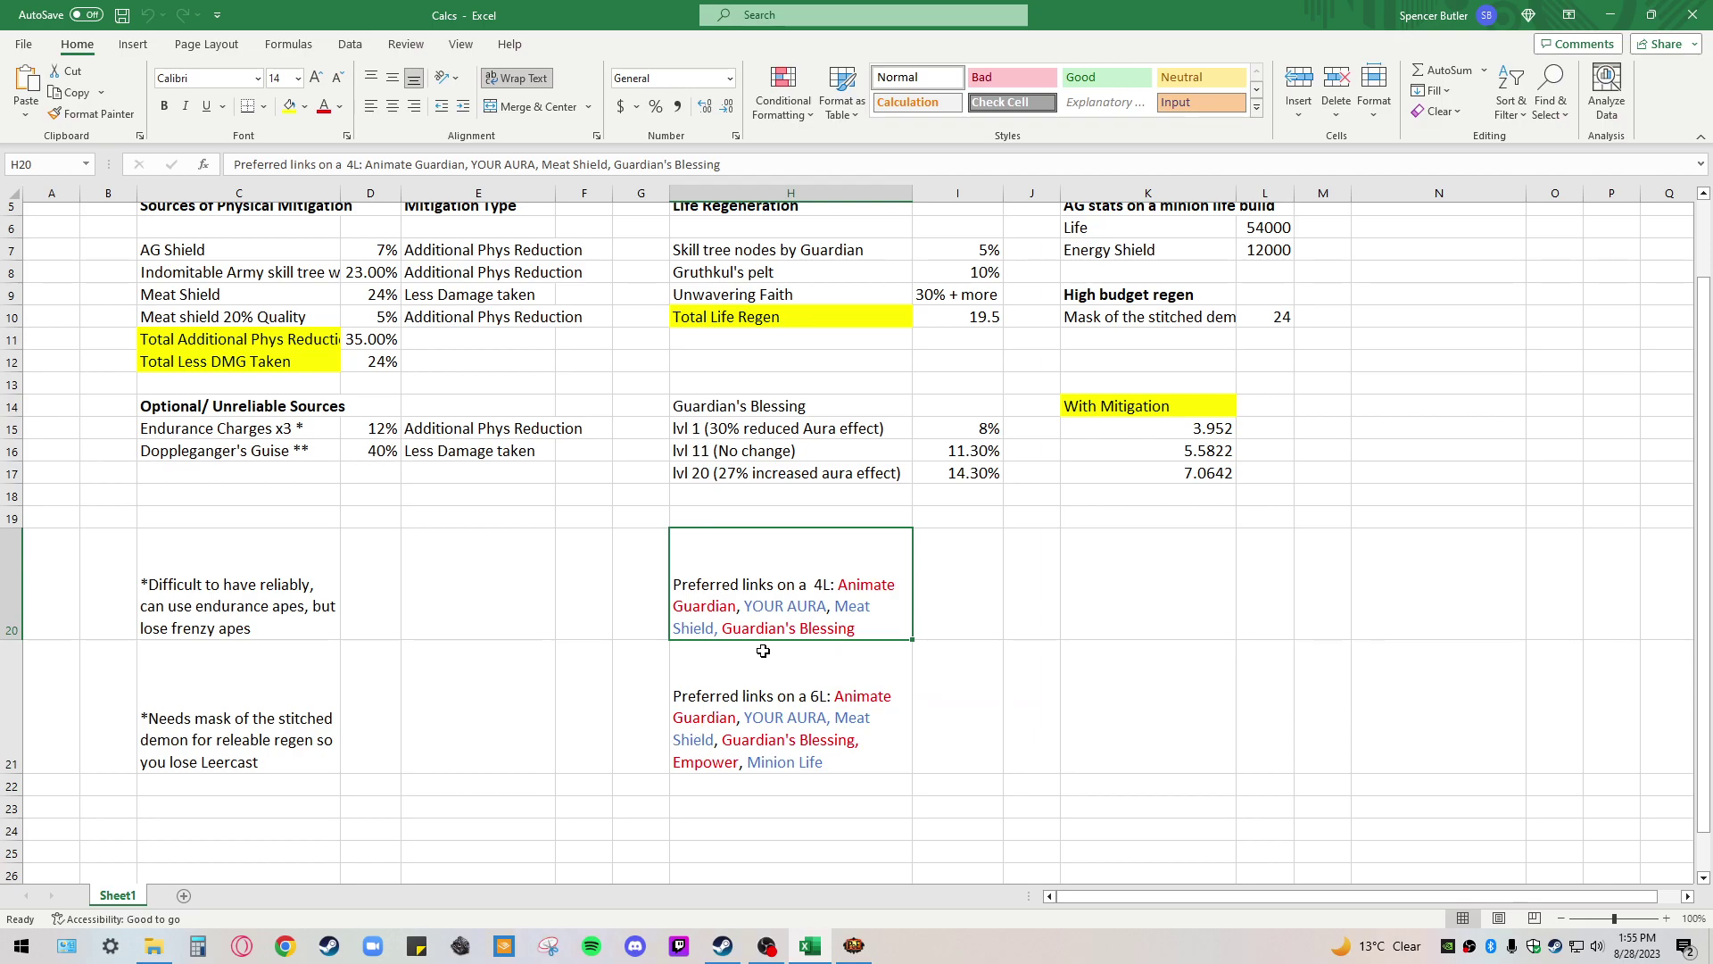
pyautogui.scroll(-1, 561, 709)
pyautogui.scroll(1, 556, 675)
pyautogui.scroll(-1, 620, 657)
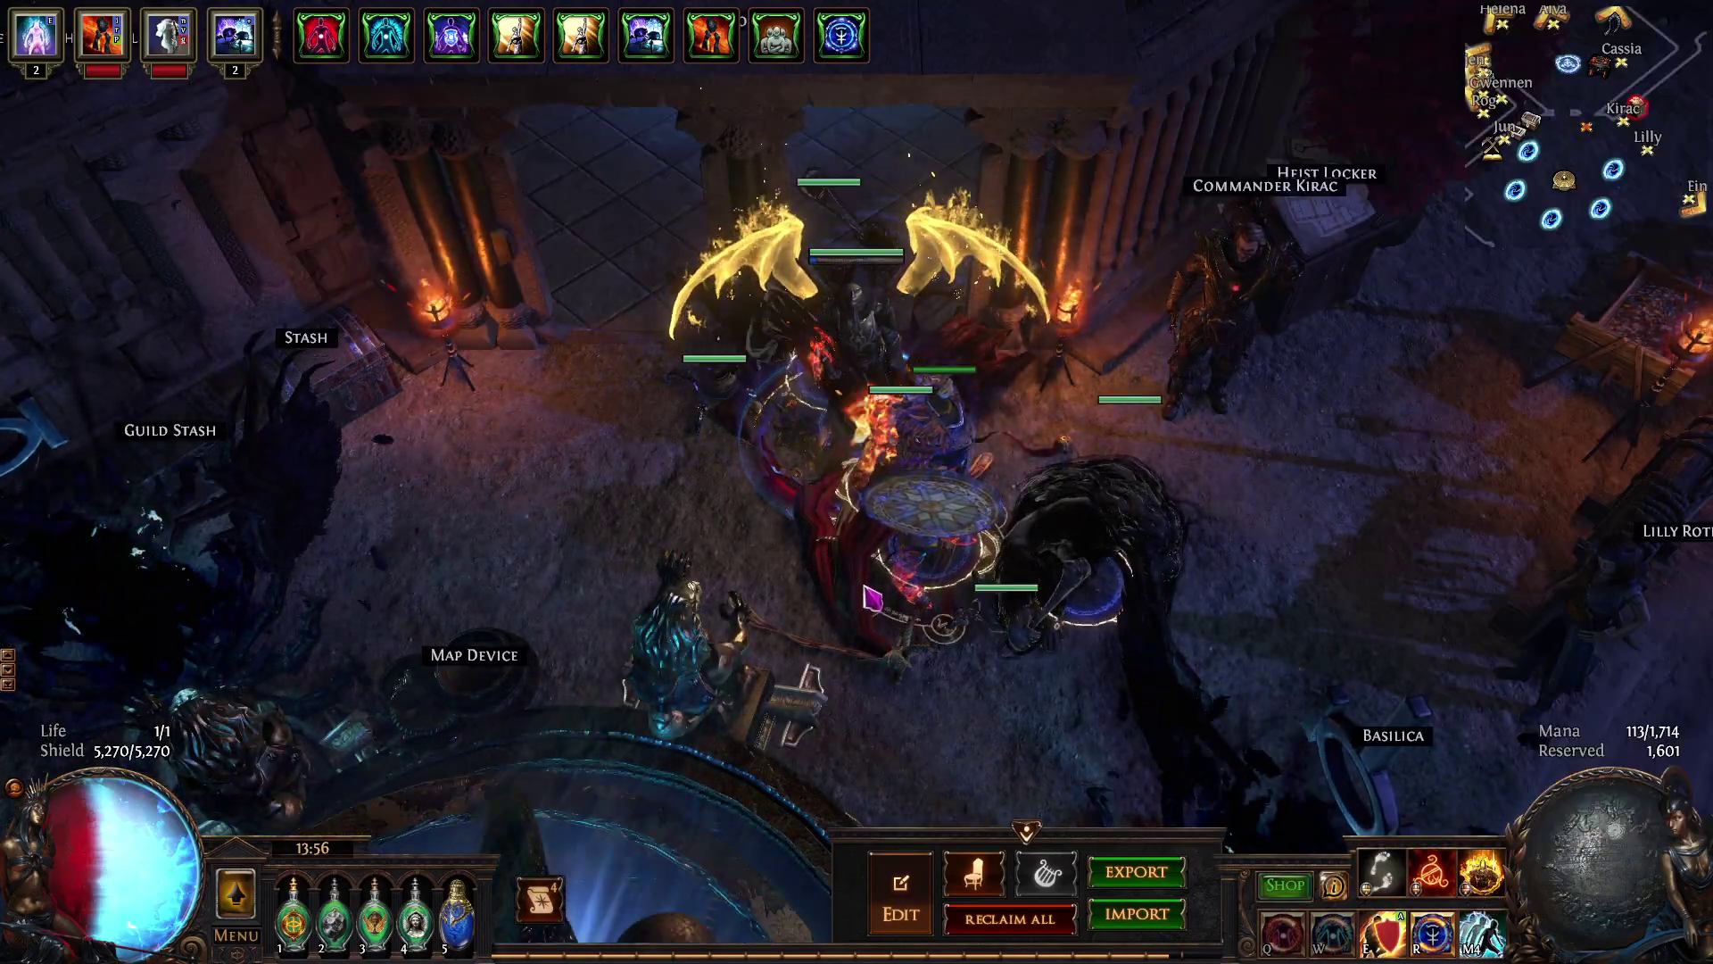
# Switch to Path of Exile and inspect the Meat Shield Support and Animate Guardian gems socketed in the equipped Saint's Hauberk.
pyautogui.press('p')
pyautogui.press('o')
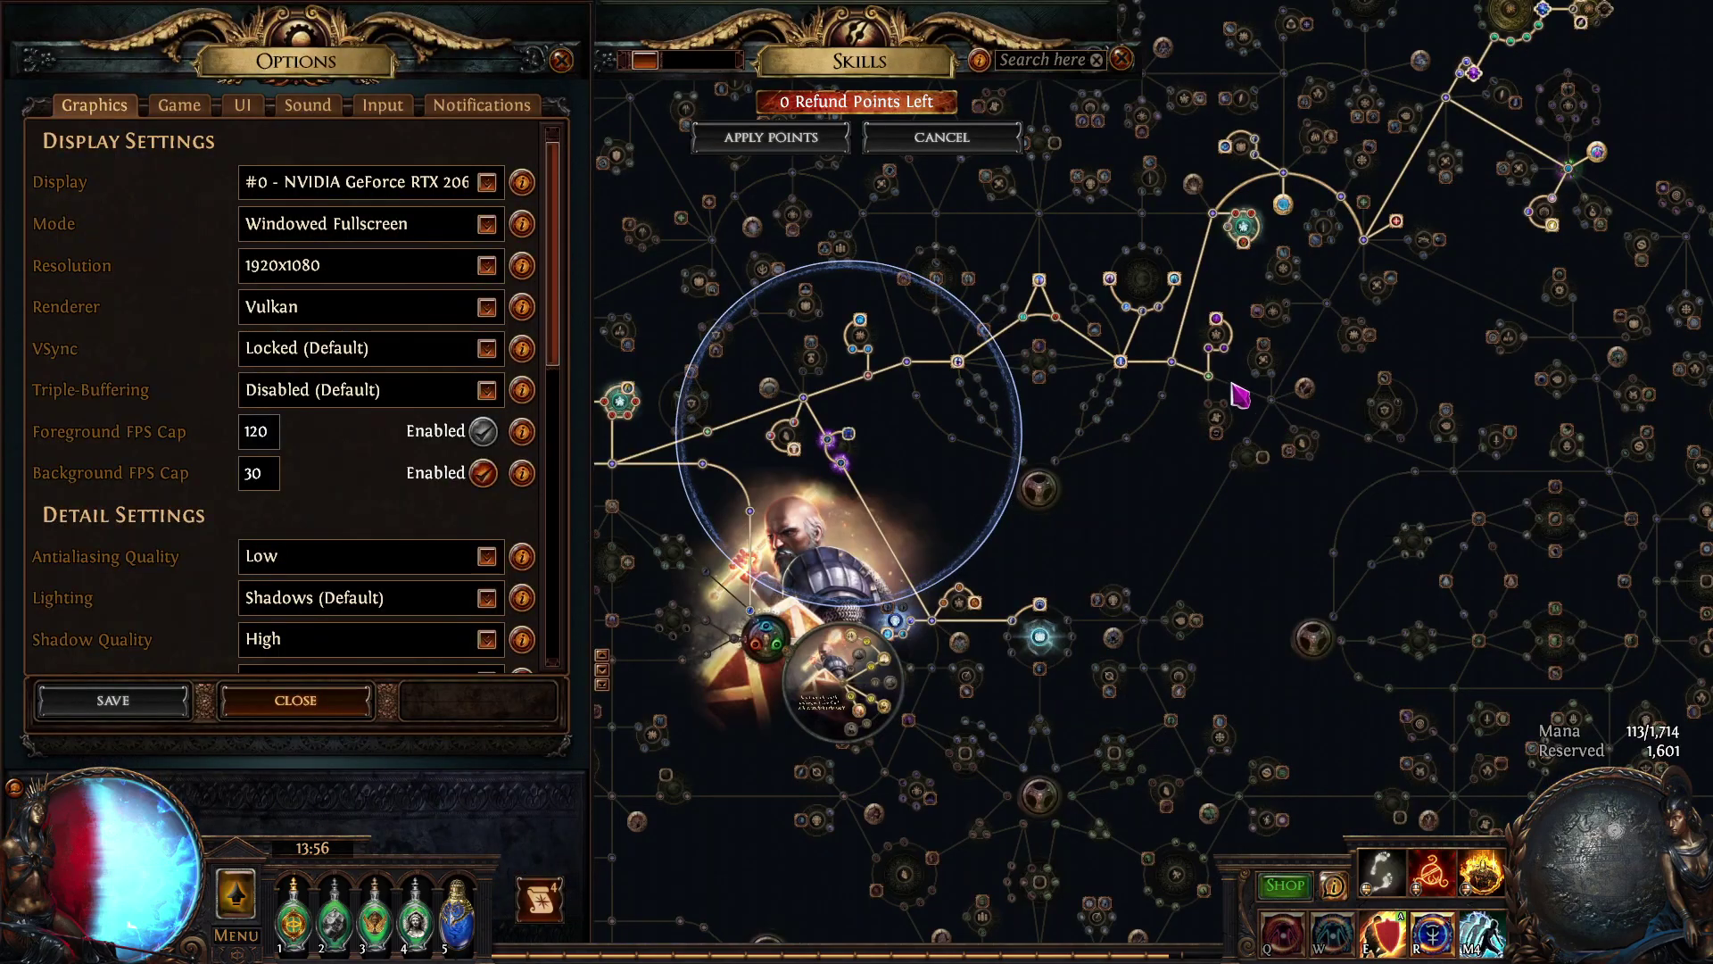
pyautogui.press('p')
pyautogui.press('o')
pyautogui.press('i')
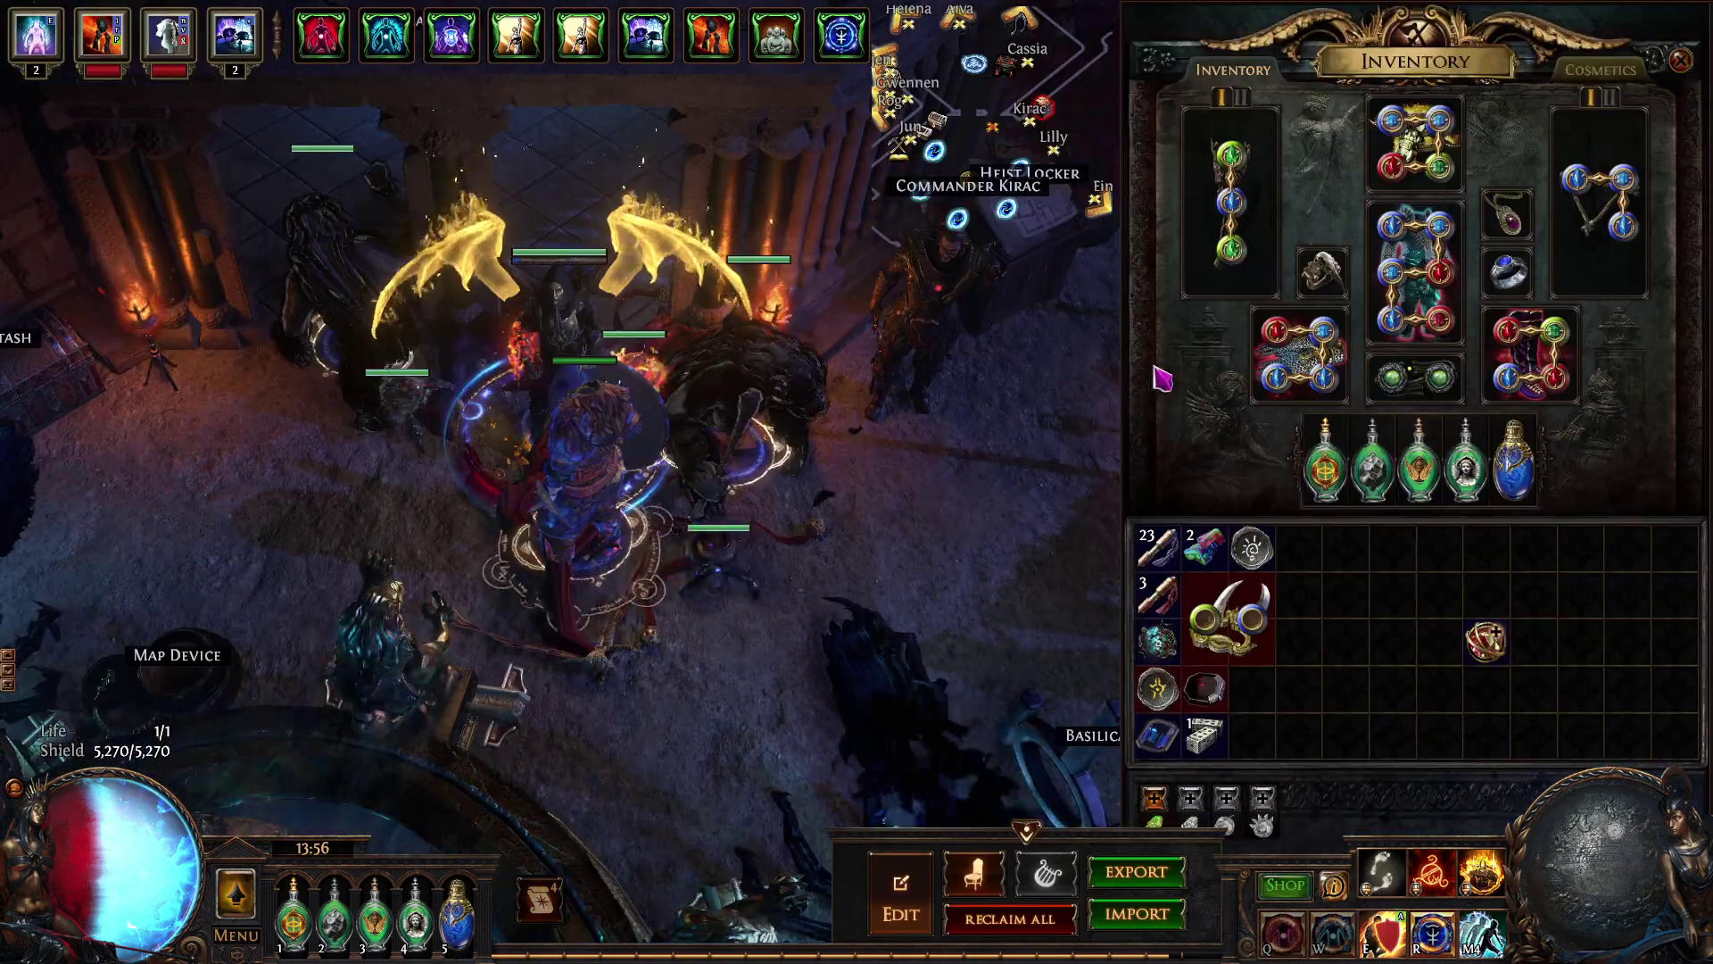
pyautogui.moveTo(1639, 282)
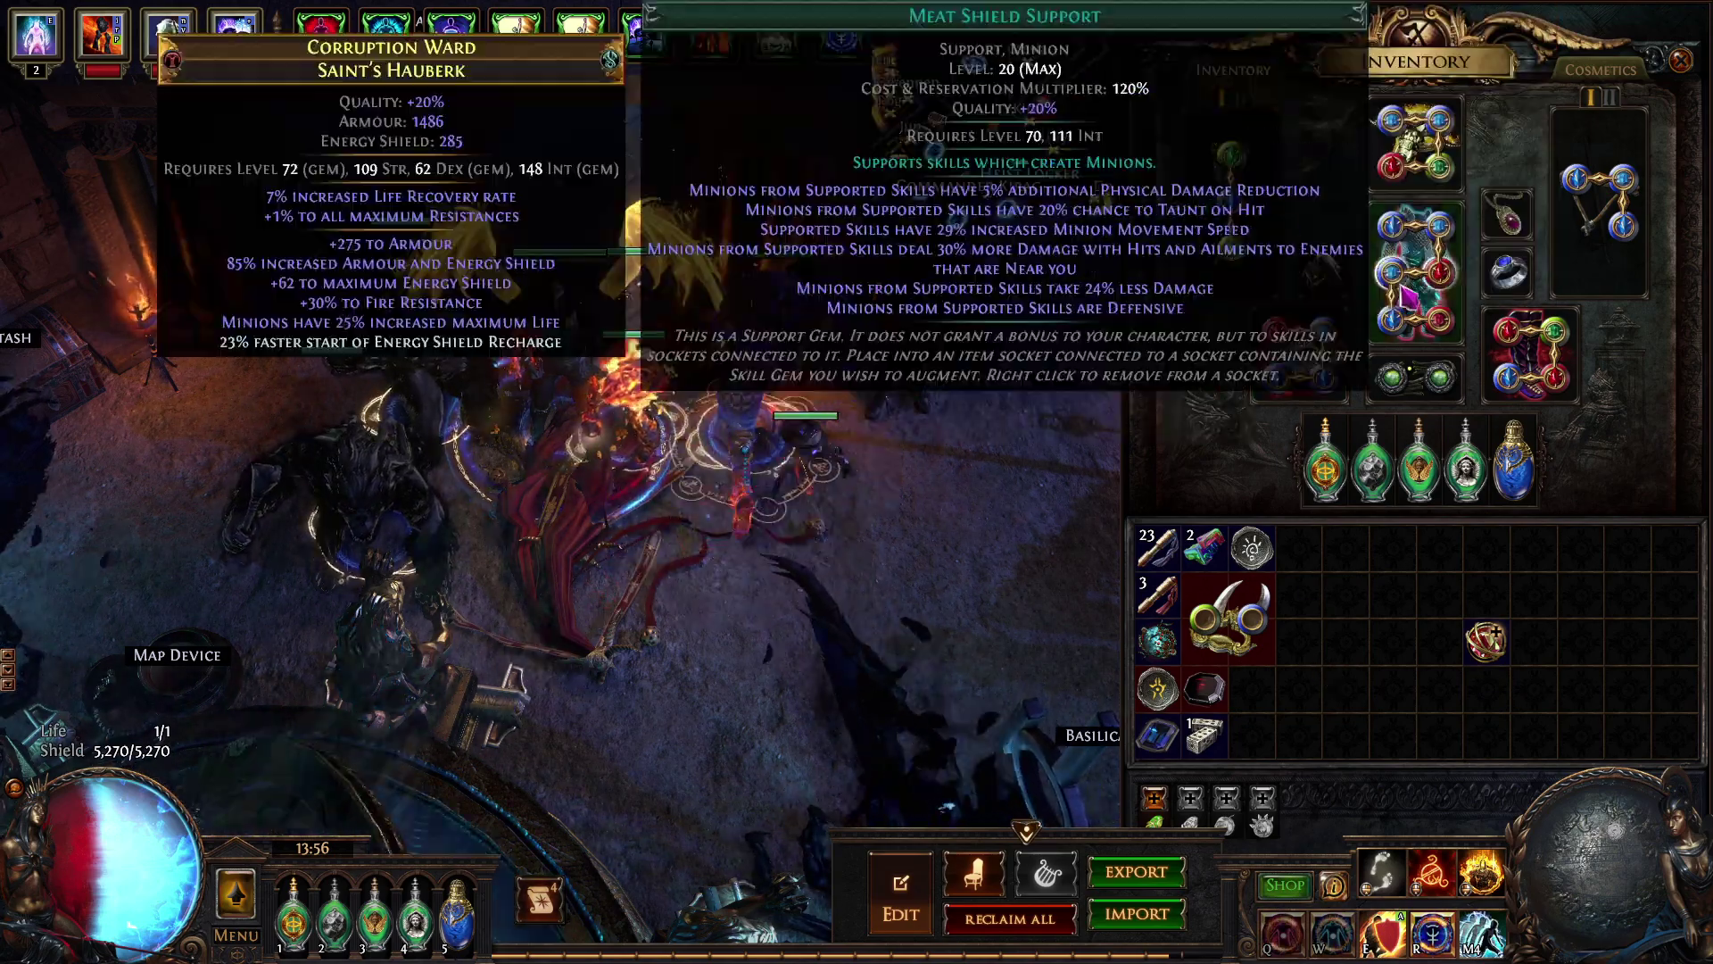
pyautogui.moveTo(1451, 288)
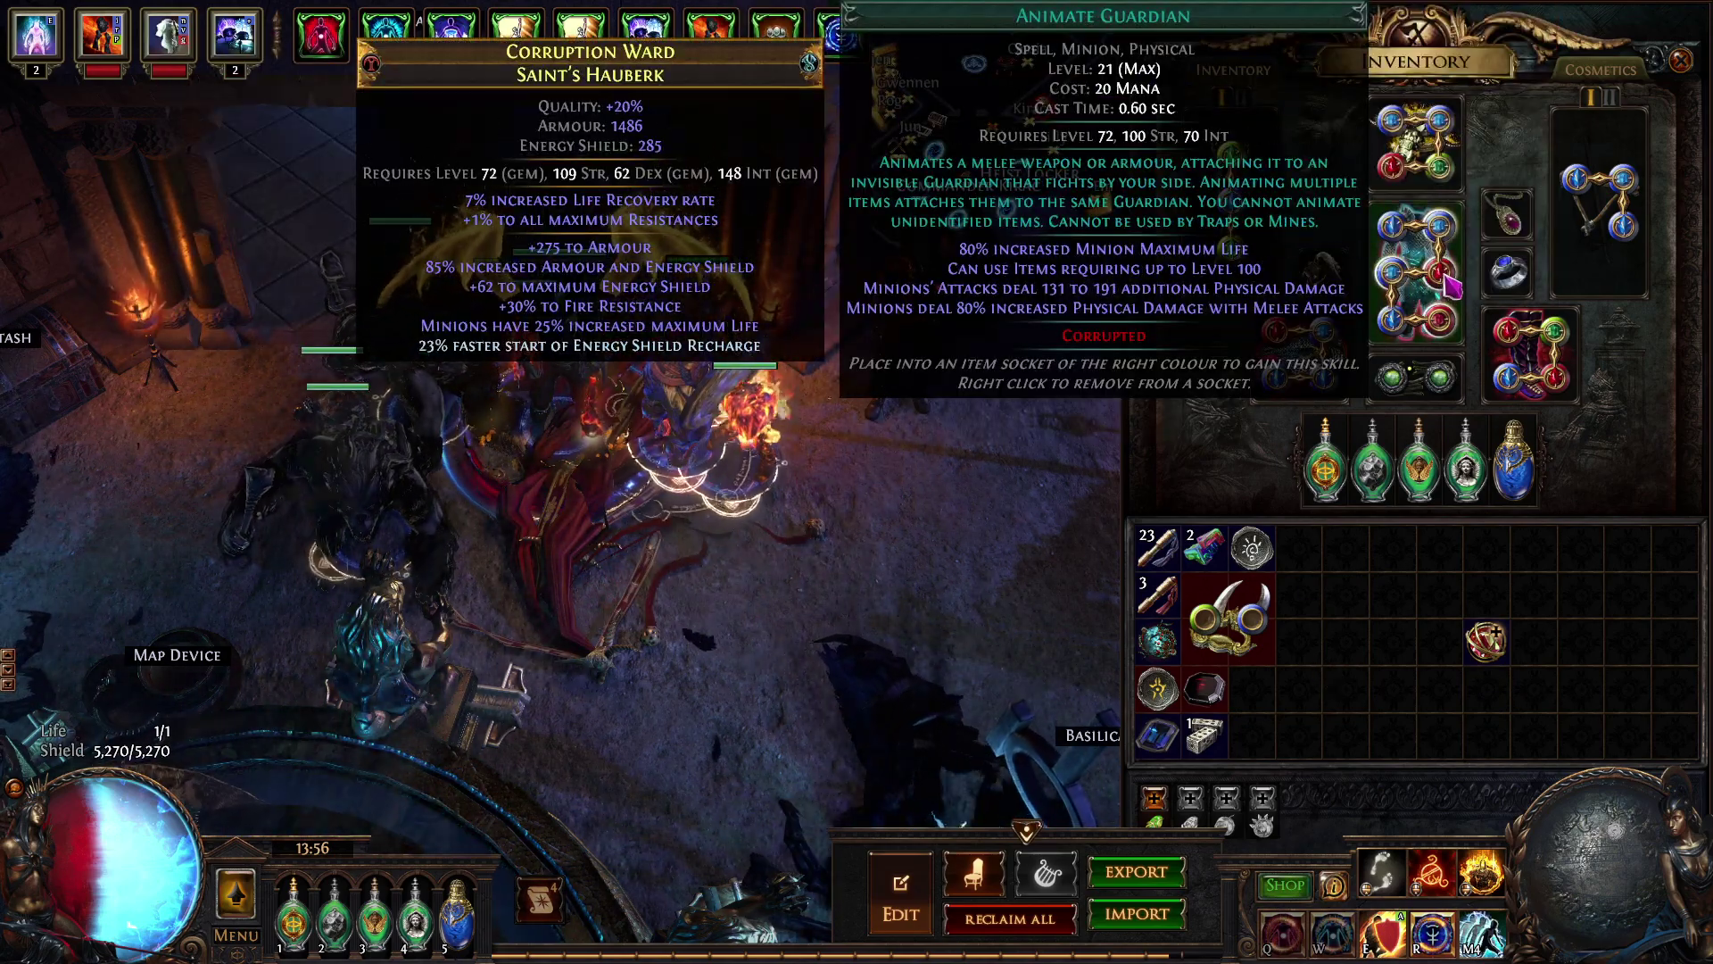
pyautogui.moveTo(1495, 312)
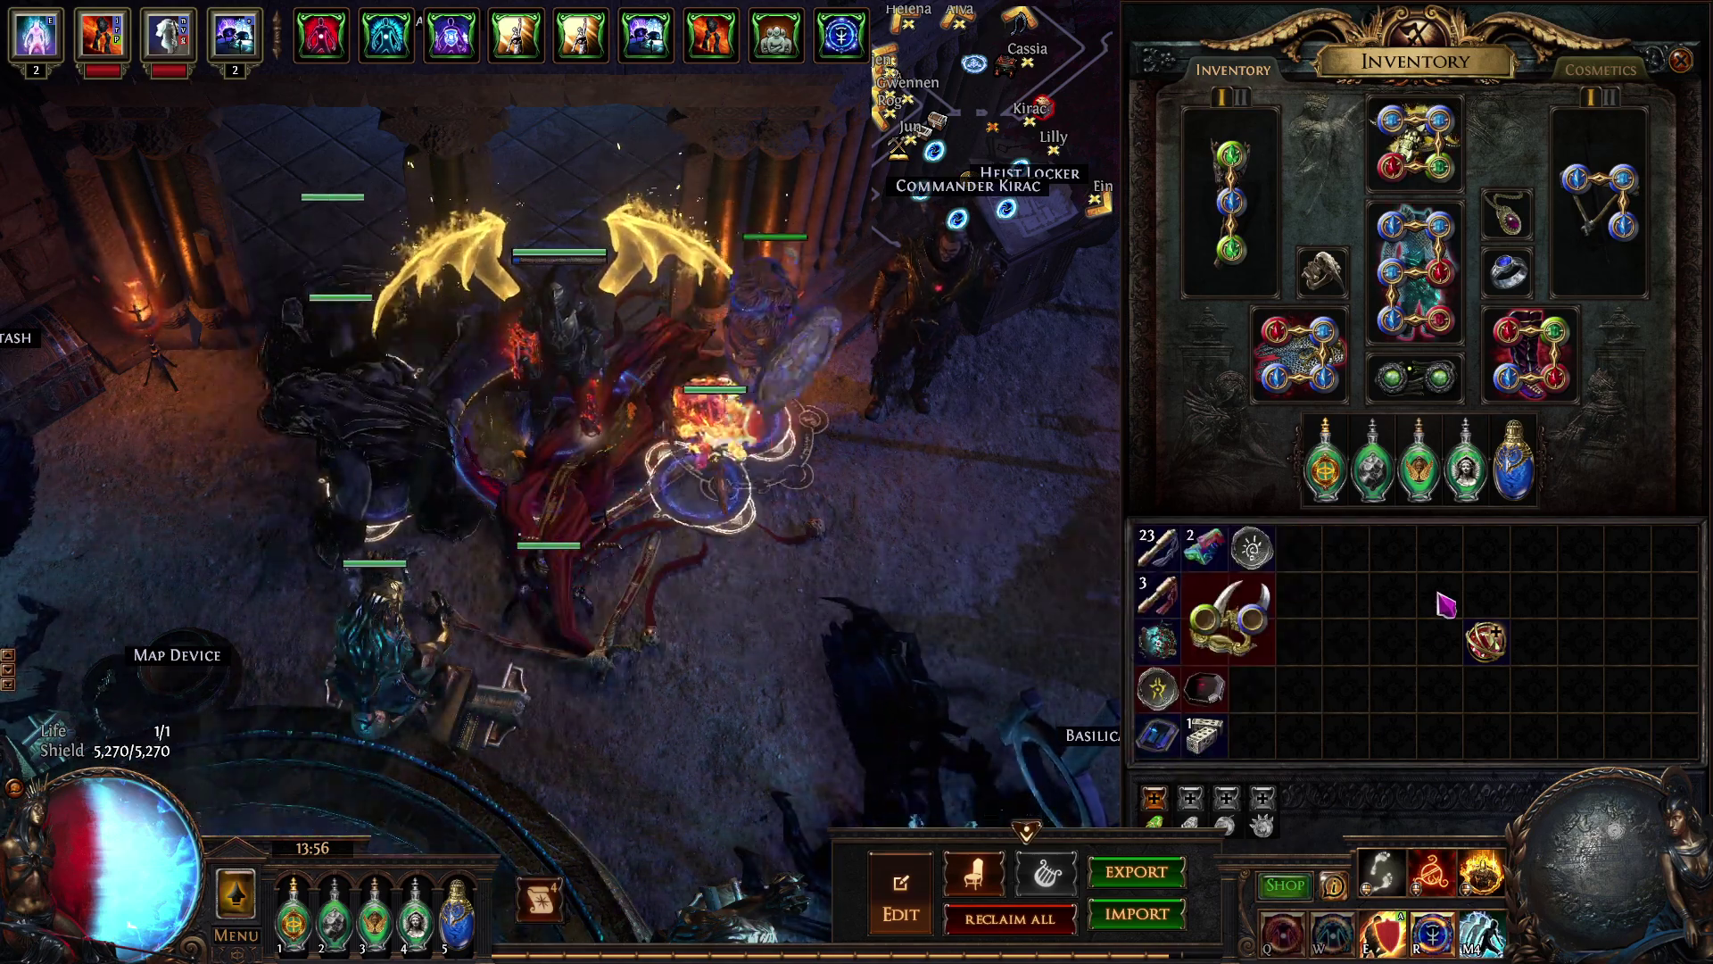
# Switch to Excel and bring the mitigation, life regeneration and Guardian's Blessing tables into view together with the gem link notes.
pyautogui.hotkey('alt', 'Tab')
pyautogui.click(1154, 550)
pyautogui.scroll(3, 1116, 607)
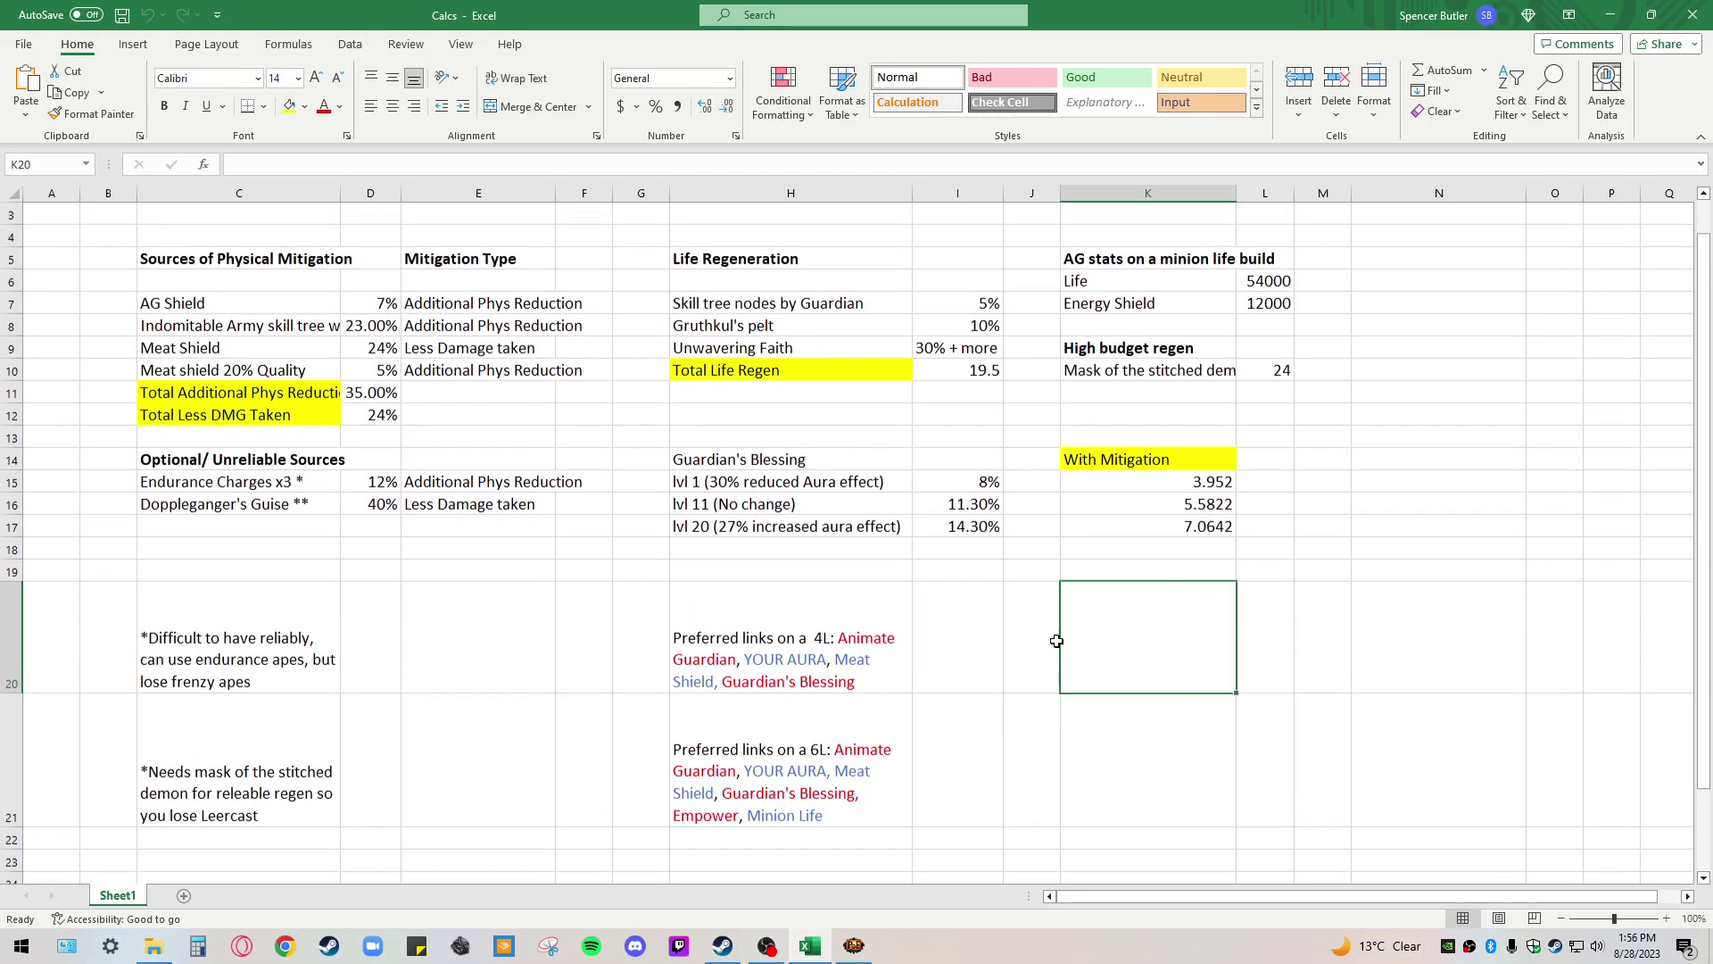
pyautogui.click(1331, 641)
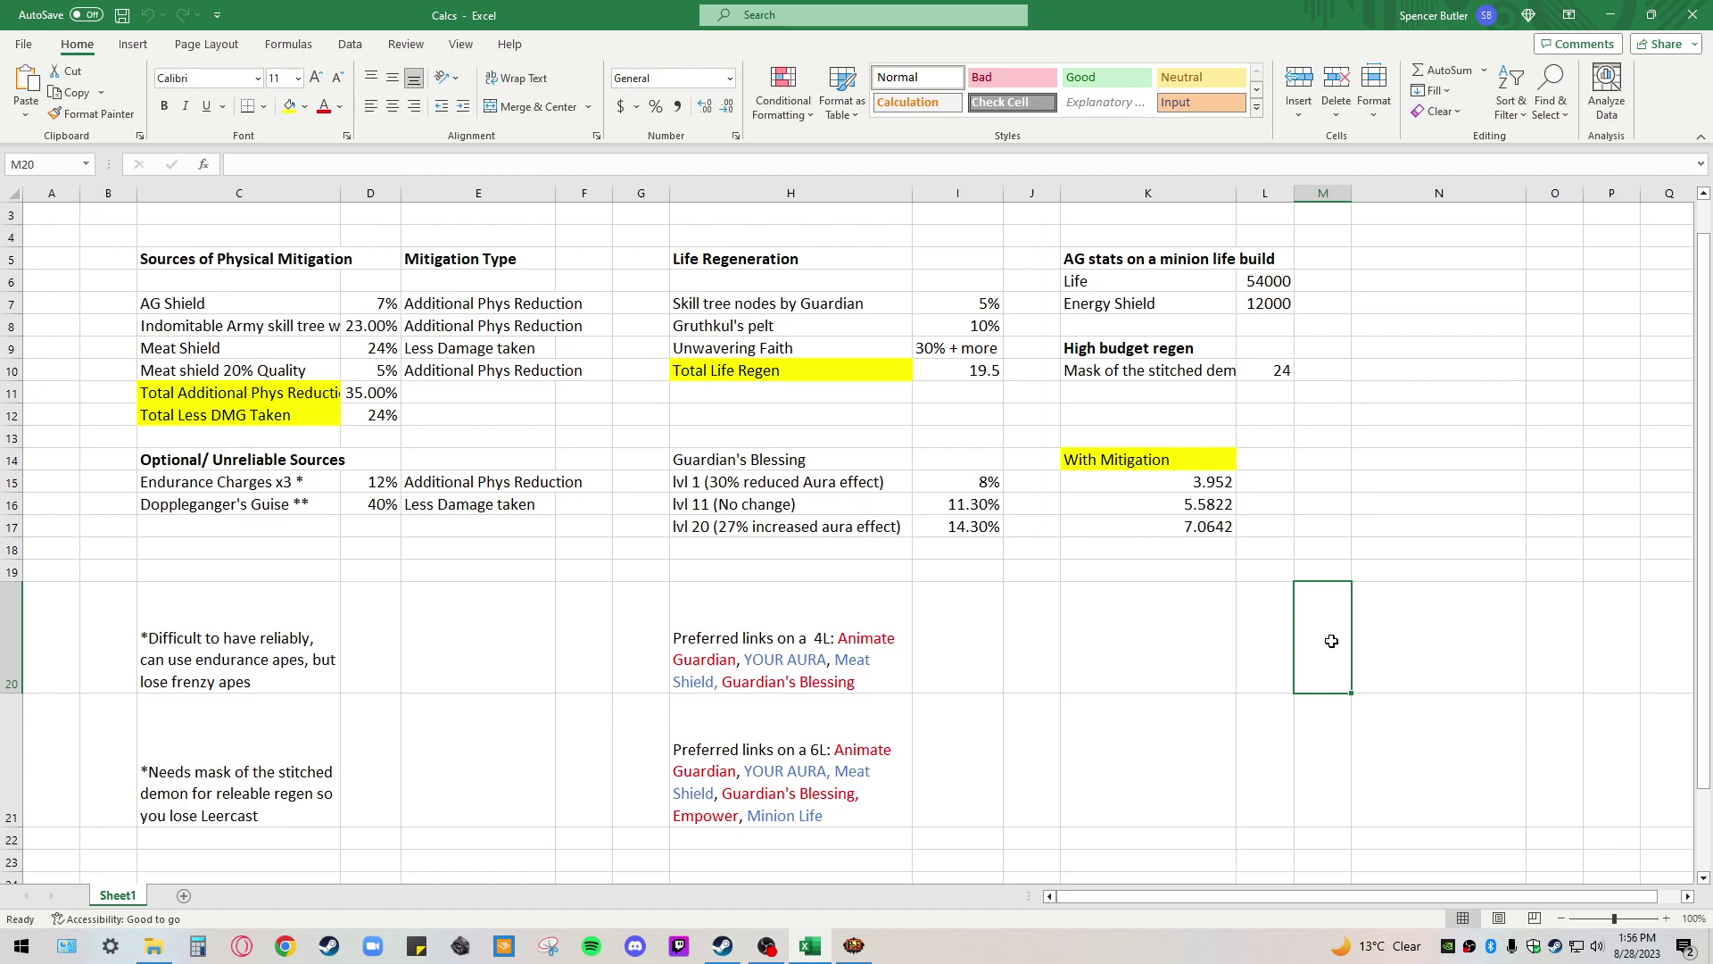
# Return to Path of Exile and check the equipped gear's sockets and the Malevolence aura's skill details.
pyautogui.click(854, 945)
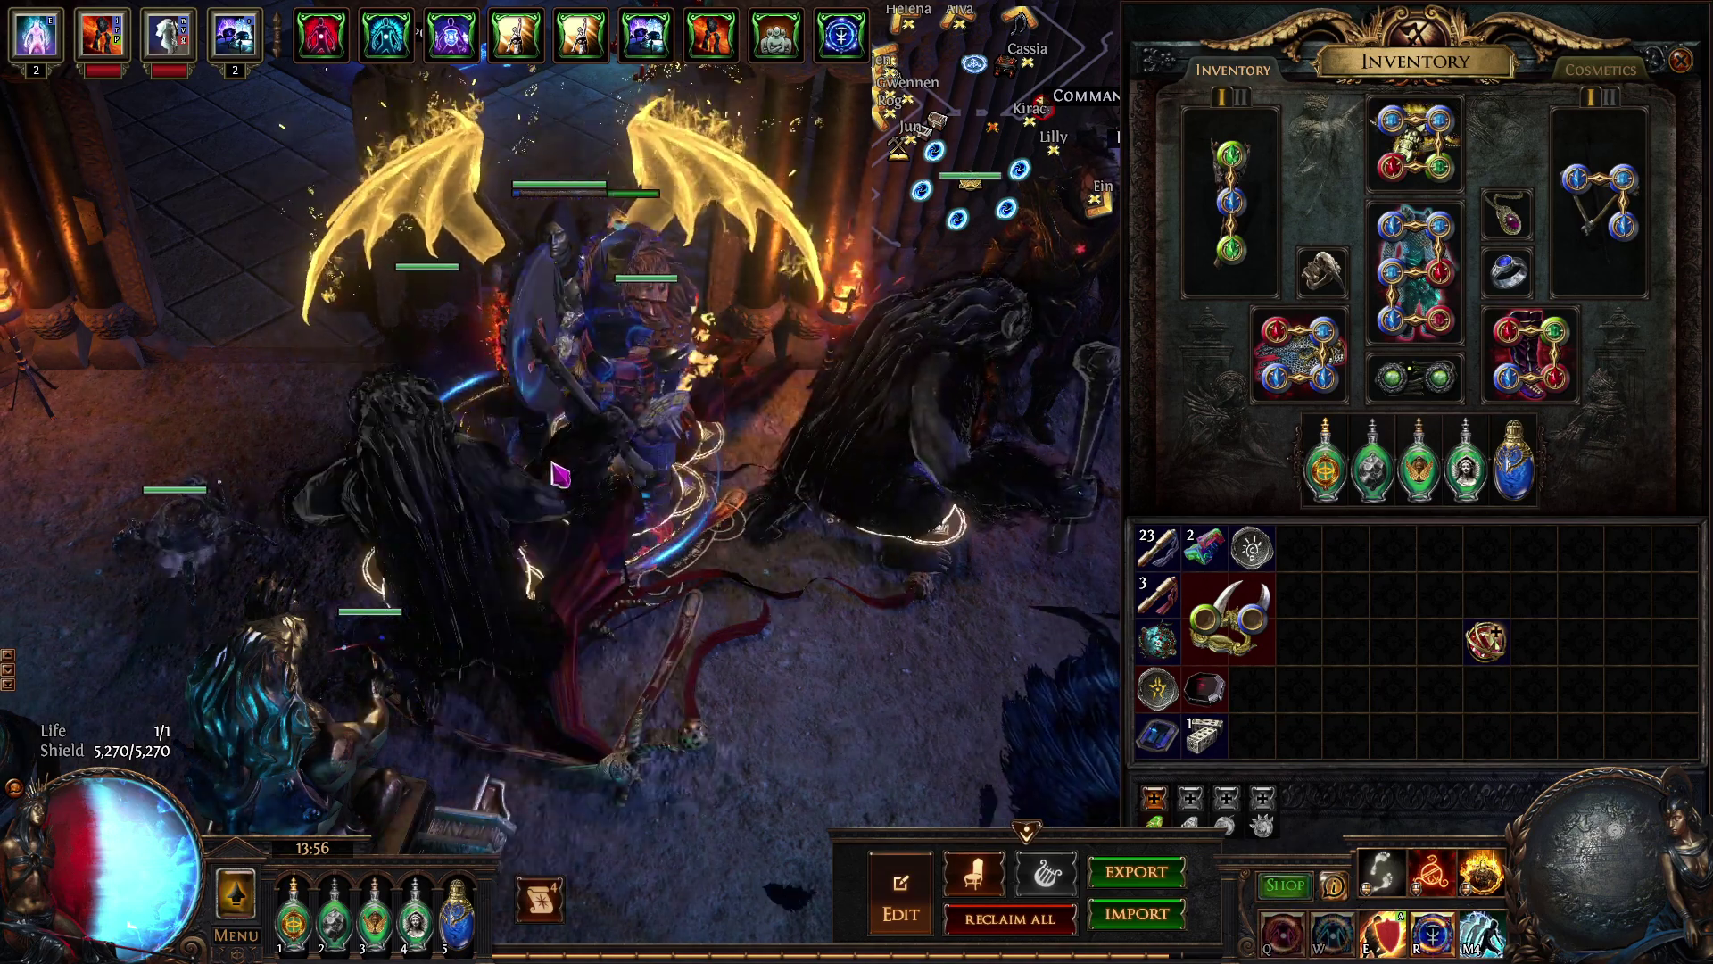
pyautogui.moveTo(1533, 382)
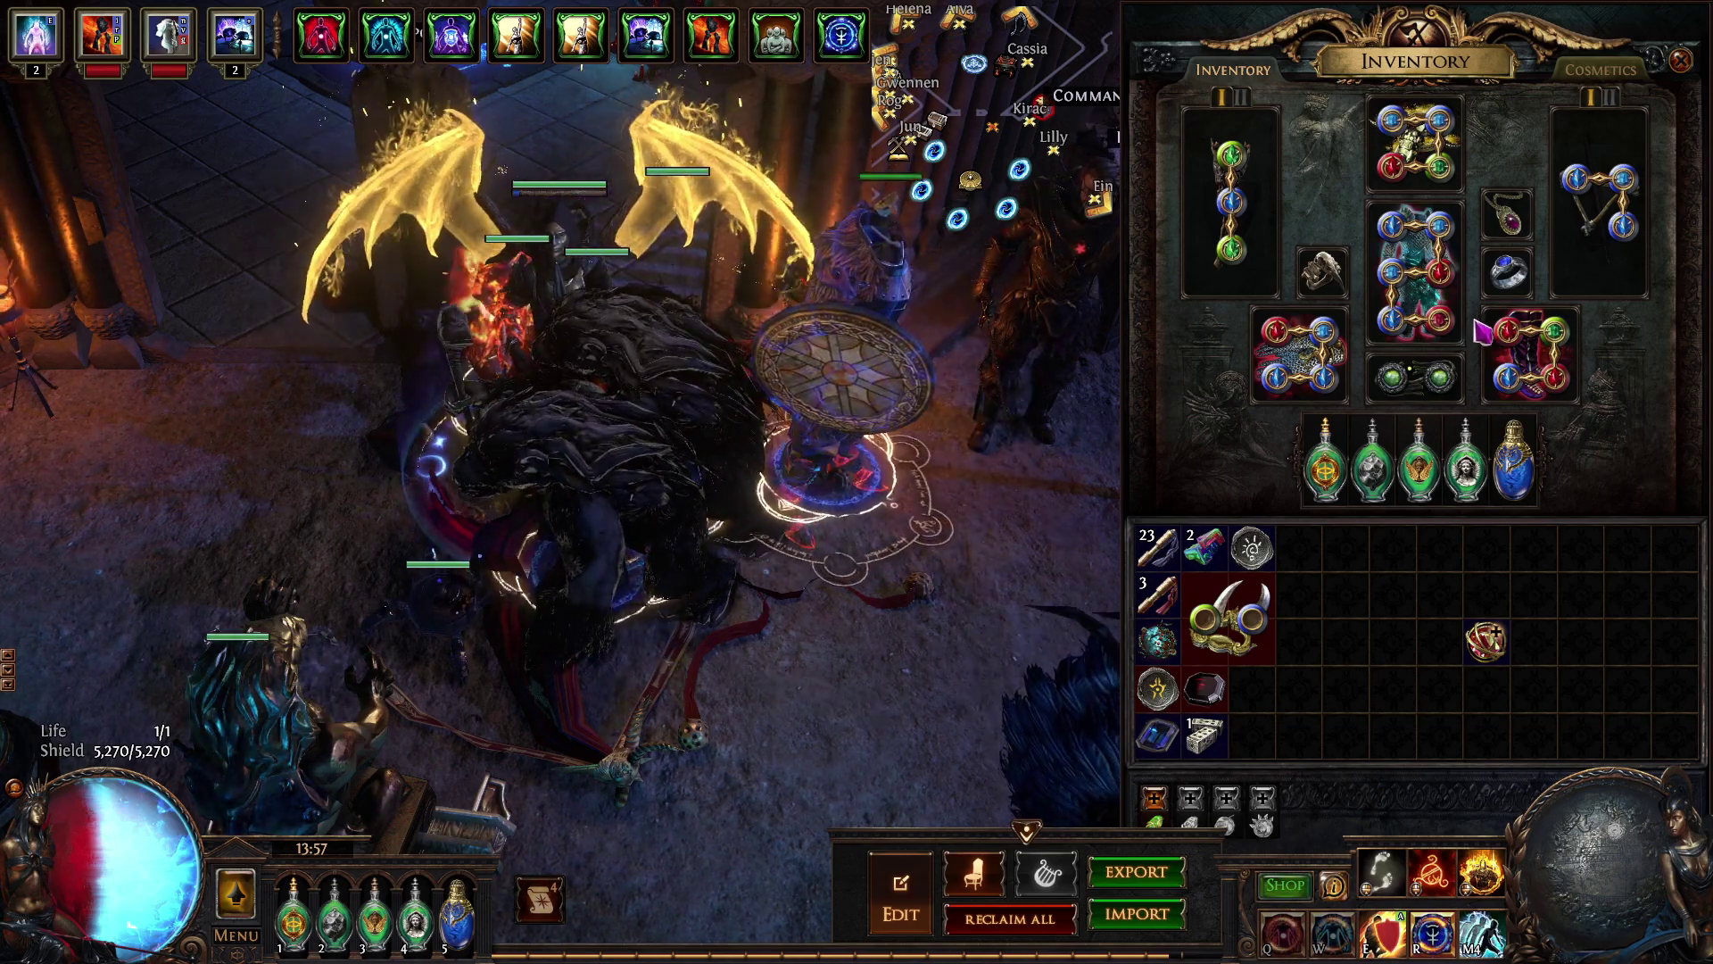
pyautogui.moveTo(1457, 333)
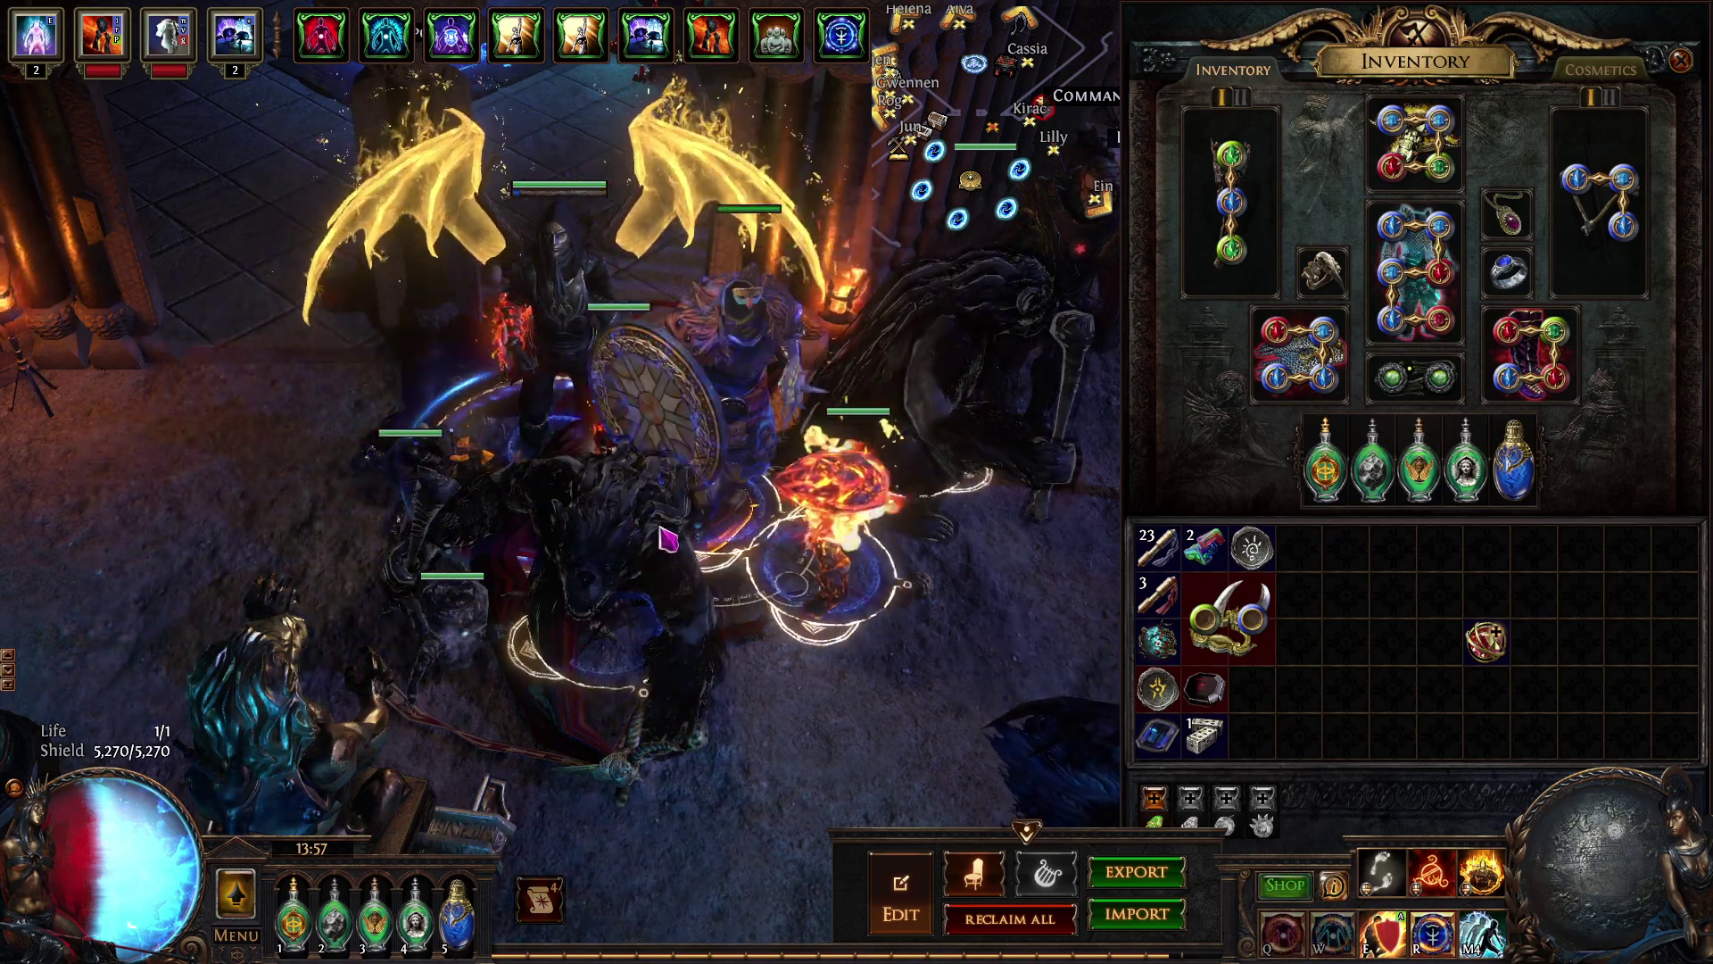
pyautogui.scroll(-3, 553, 536)
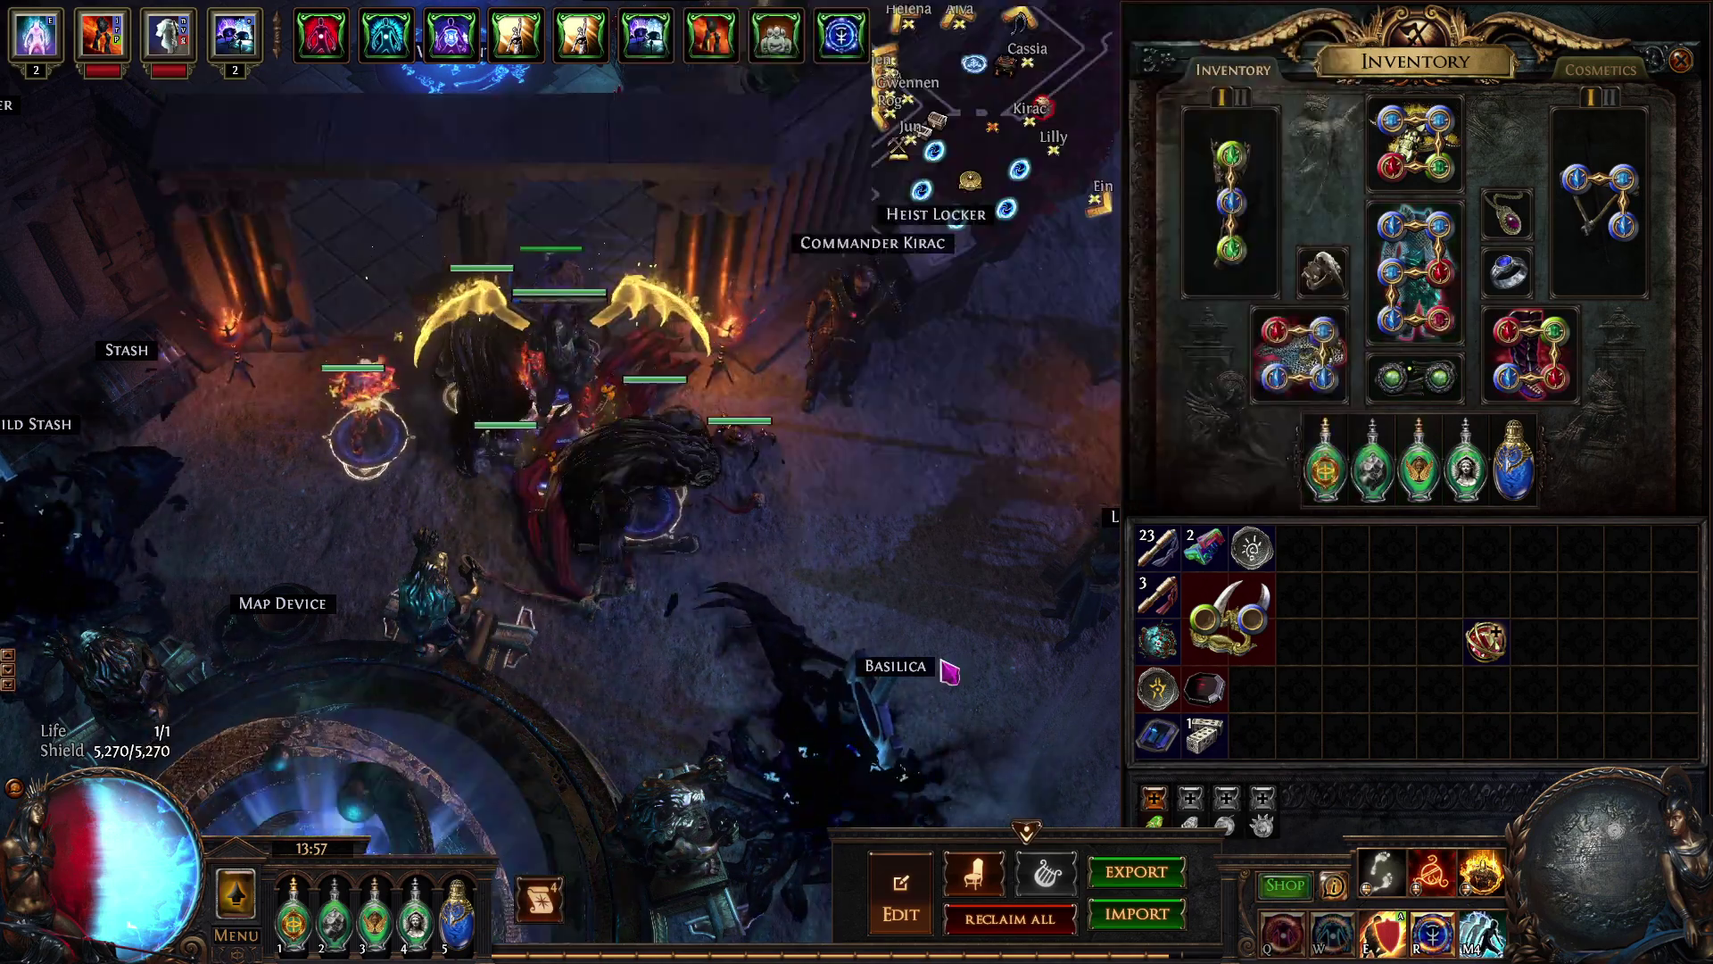
pyautogui.moveTo(1426, 952)
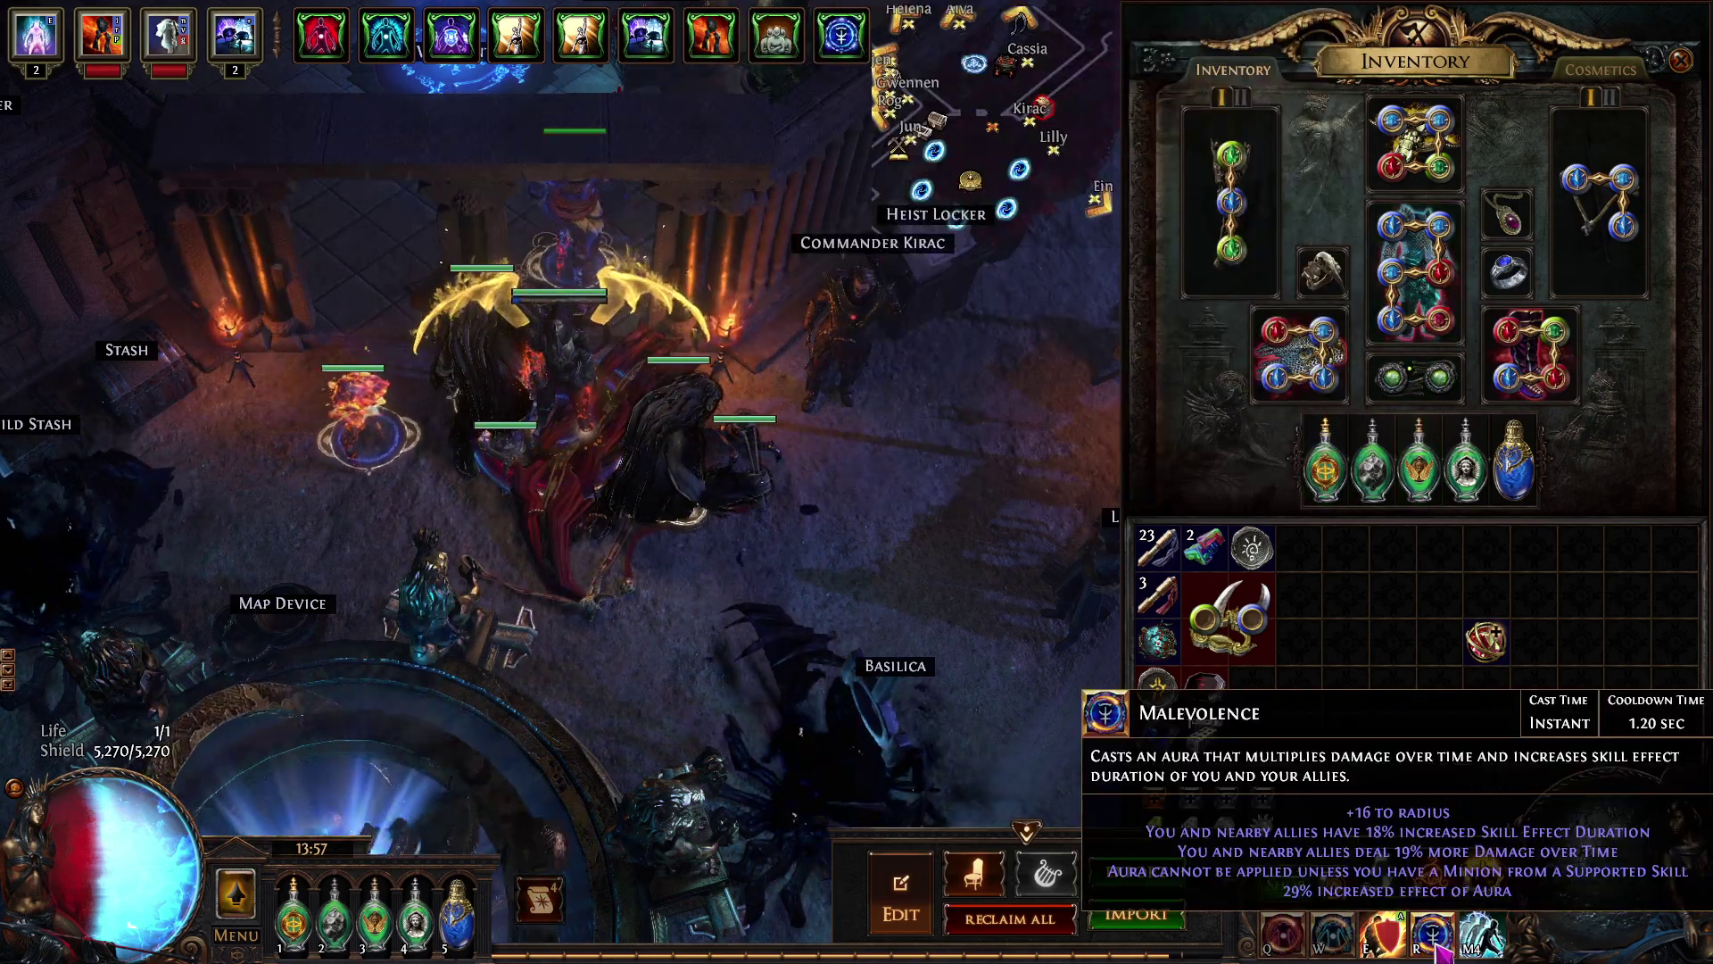